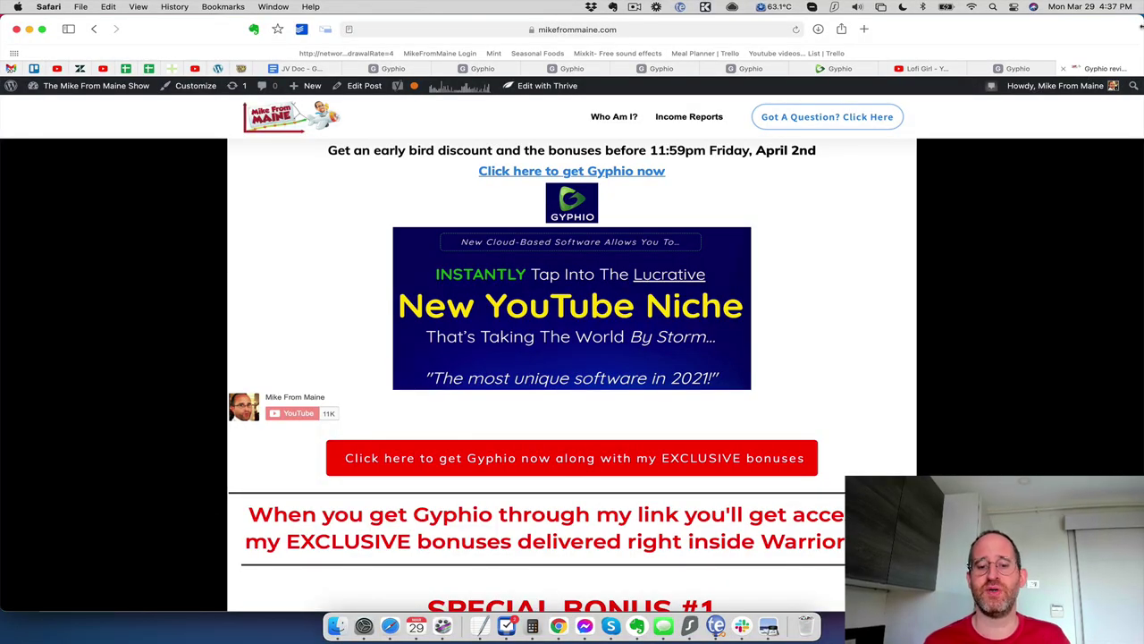
Step: Look through the special bonuses listed on the Gyphio review page
{"action": "scroll", "coordinate": [978, 230], "scroll_direction": "down", "scroll_amount": 15}
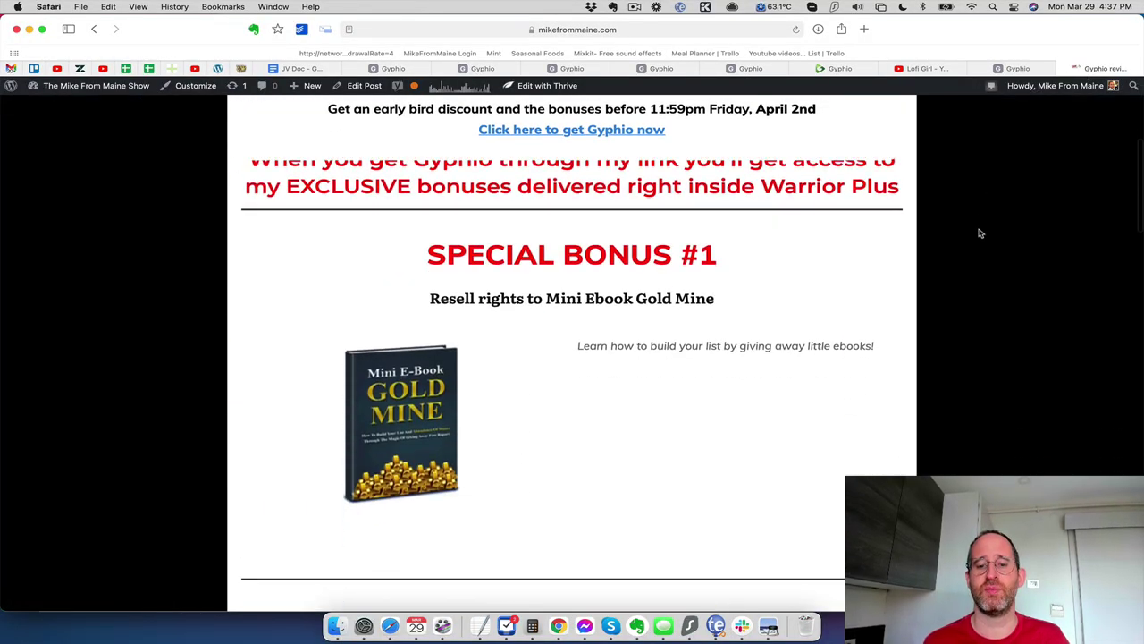
{"action": "scroll", "coordinate": [980, 233], "scroll_direction": "up", "scroll_amount": 15}
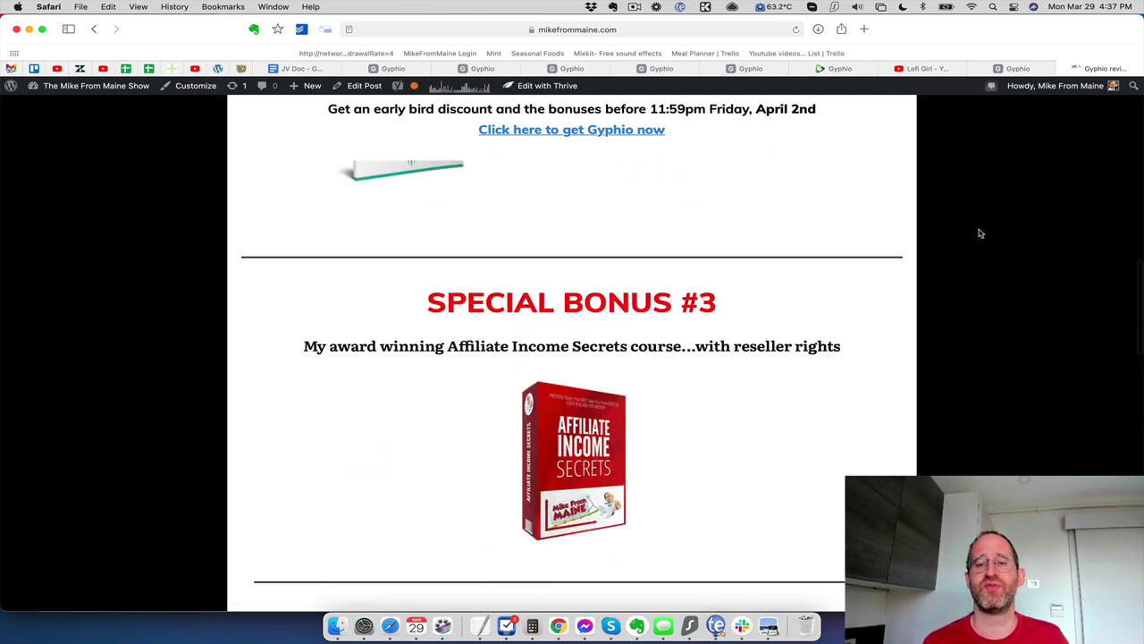
{"action": "scroll", "coordinate": [820, 368], "scroll_direction": "down", "scroll_amount": 1}
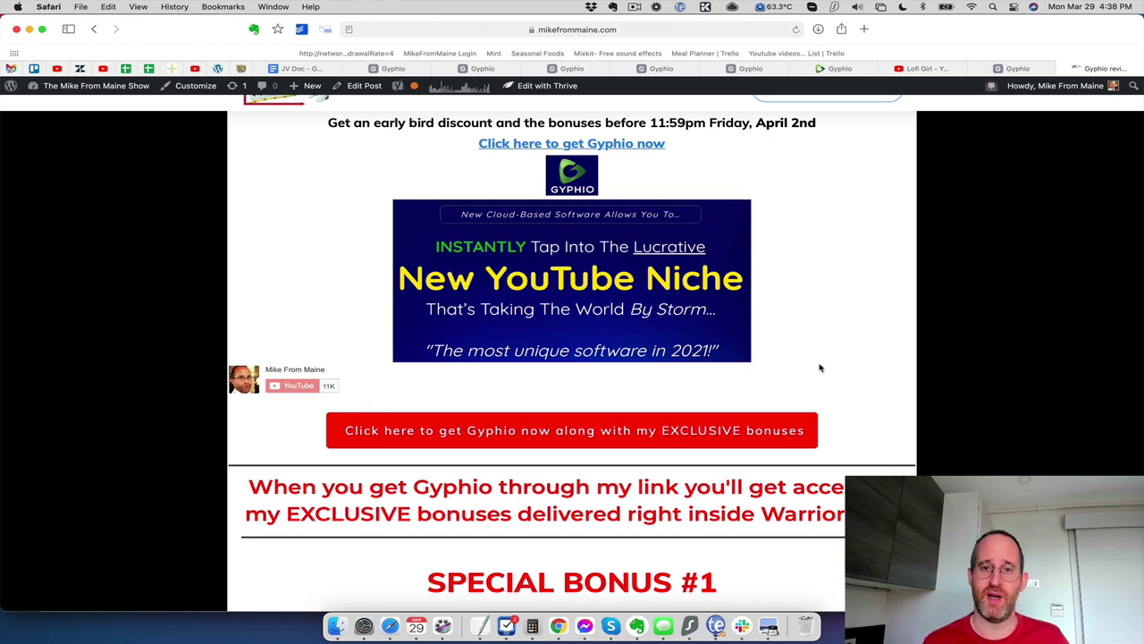
Step: Switch to the Gyphio sales page and play the embedded Chillhop Radio video with sound briefly before muting it
{"action": "key", "text": "ctrl+shift+Tab"}
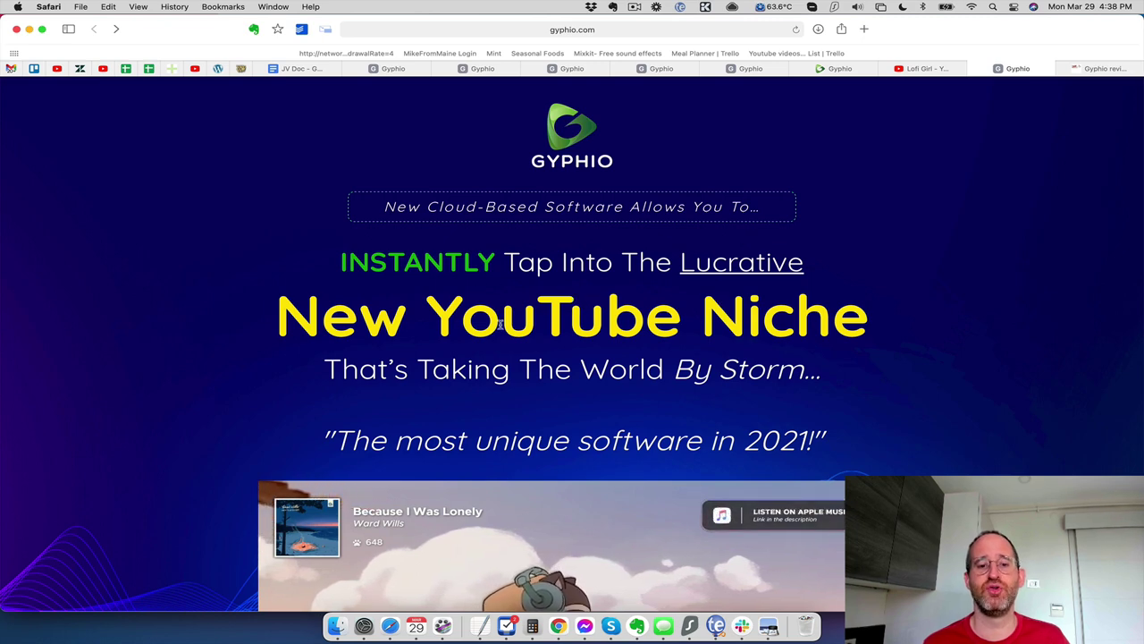
{"action": "scroll", "coordinate": [716, 398], "scroll_direction": "down", "scroll_amount": 3}
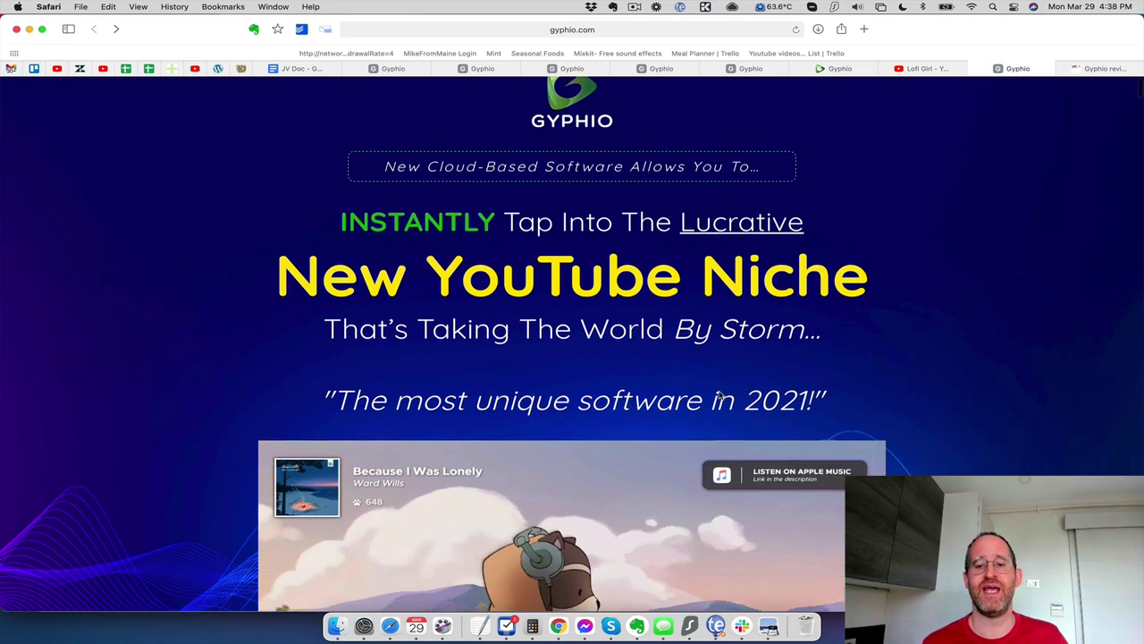
{"action": "scroll", "coordinate": [721, 396], "scroll_direction": "down", "scroll_amount": 5}
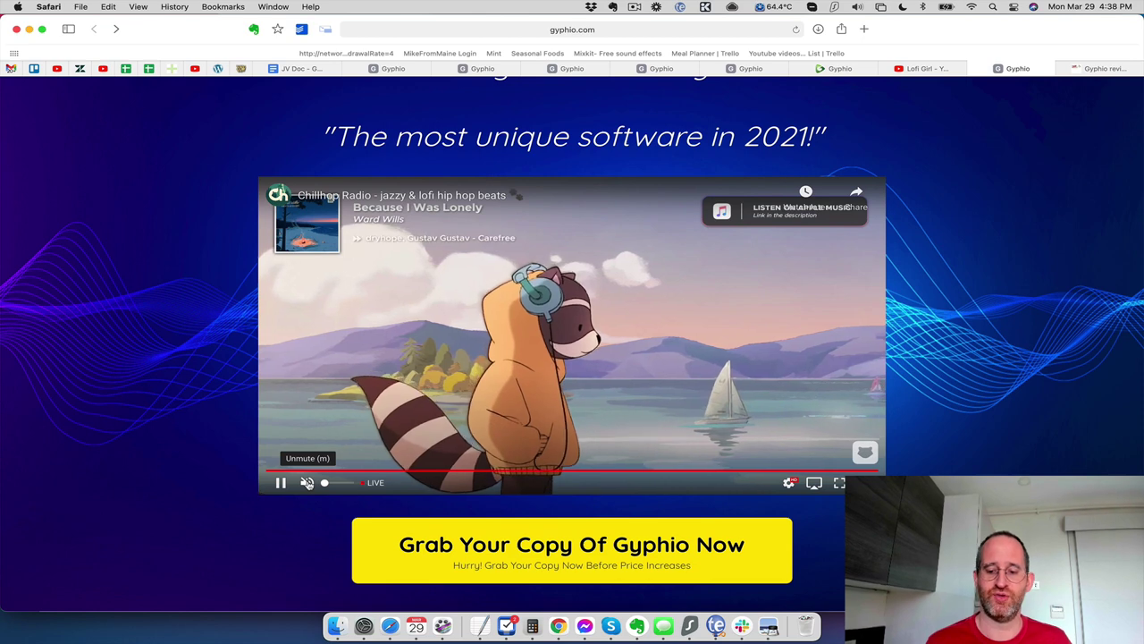
{"action": "key", "text": "XF86AudioRaiseVolume"}
{"action": "left_click", "coordinate": [306, 482]}
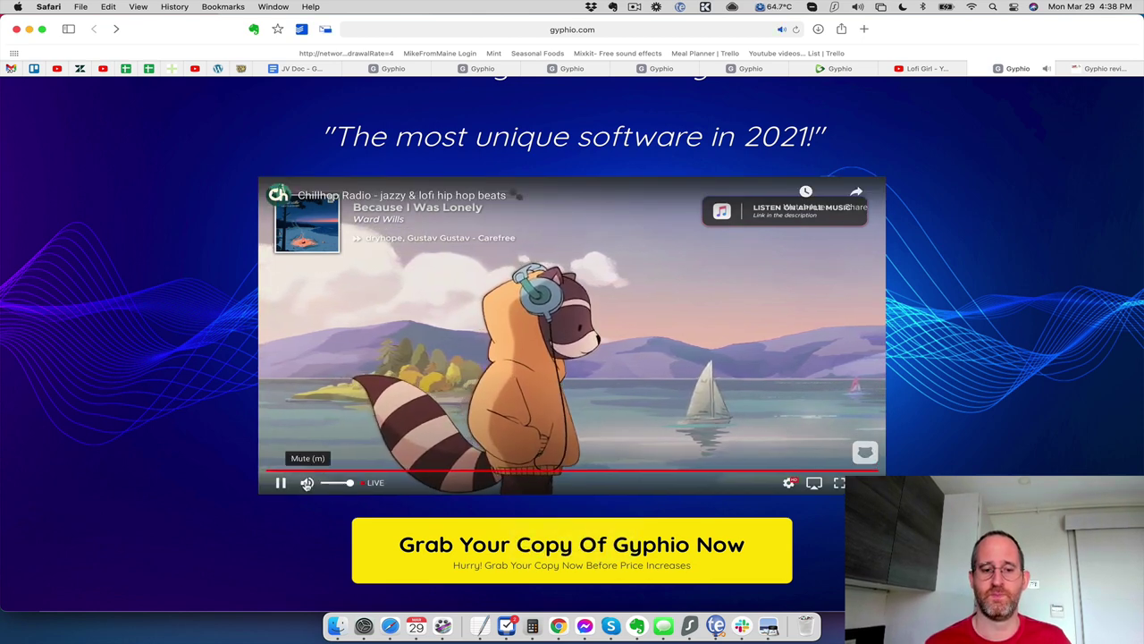
{"action": "left_click", "coordinate": [307, 483]}
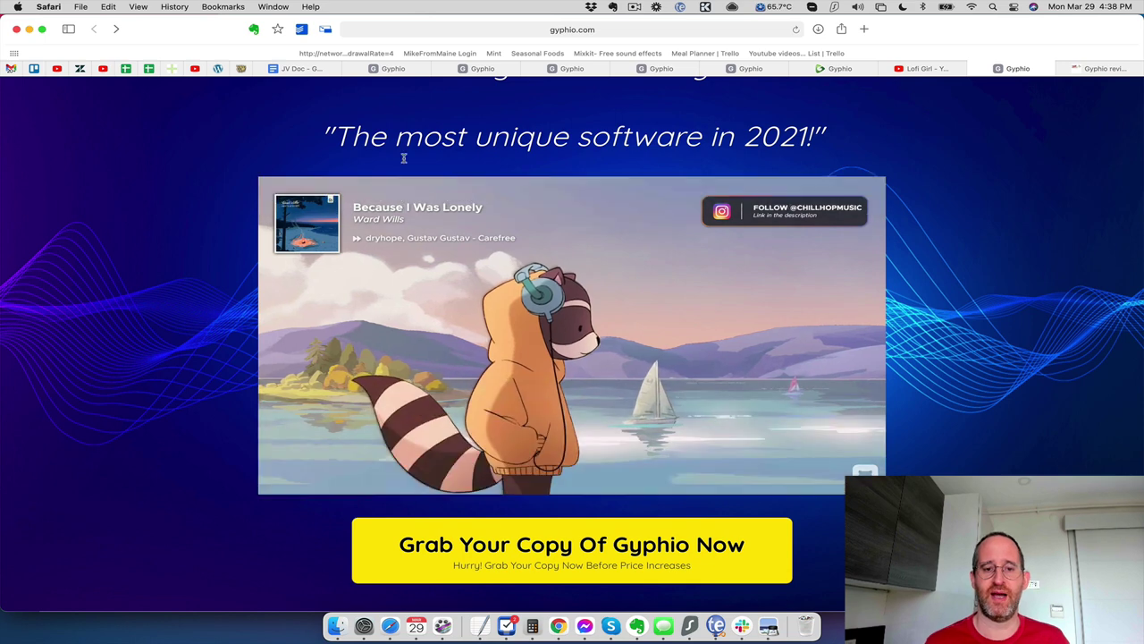
Step: Open the embedded Chillhop Radio stream on YouTube and view its audience figures and description
{"action": "left_click", "coordinate": [380, 195]}
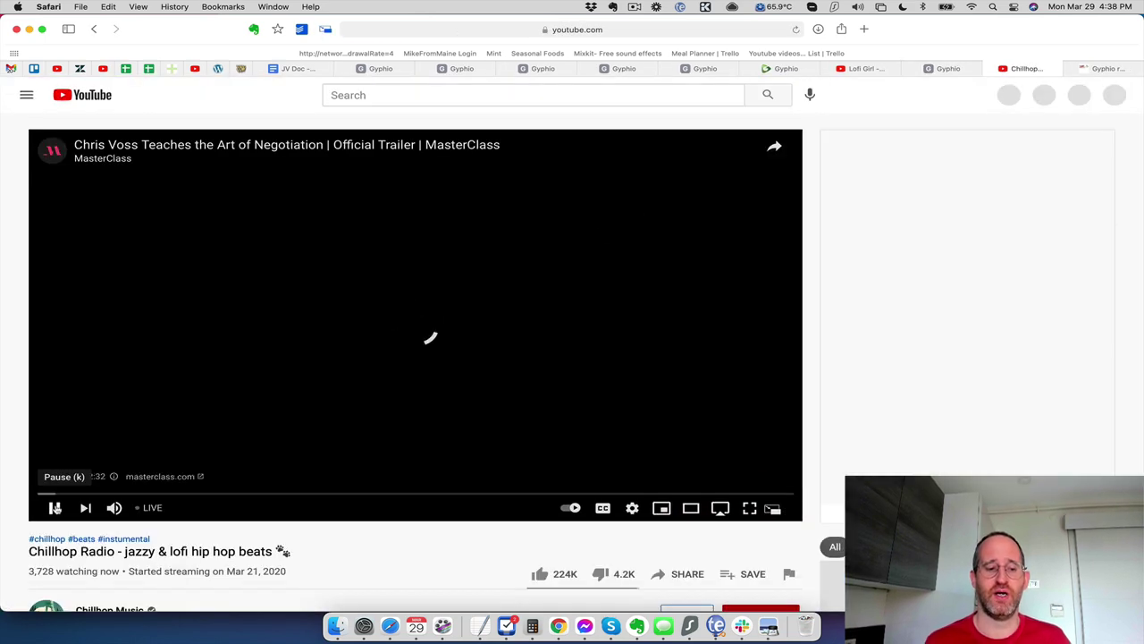
{"action": "scroll", "coordinate": [41, 550], "scroll_direction": "down", "scroll_amount": 1}
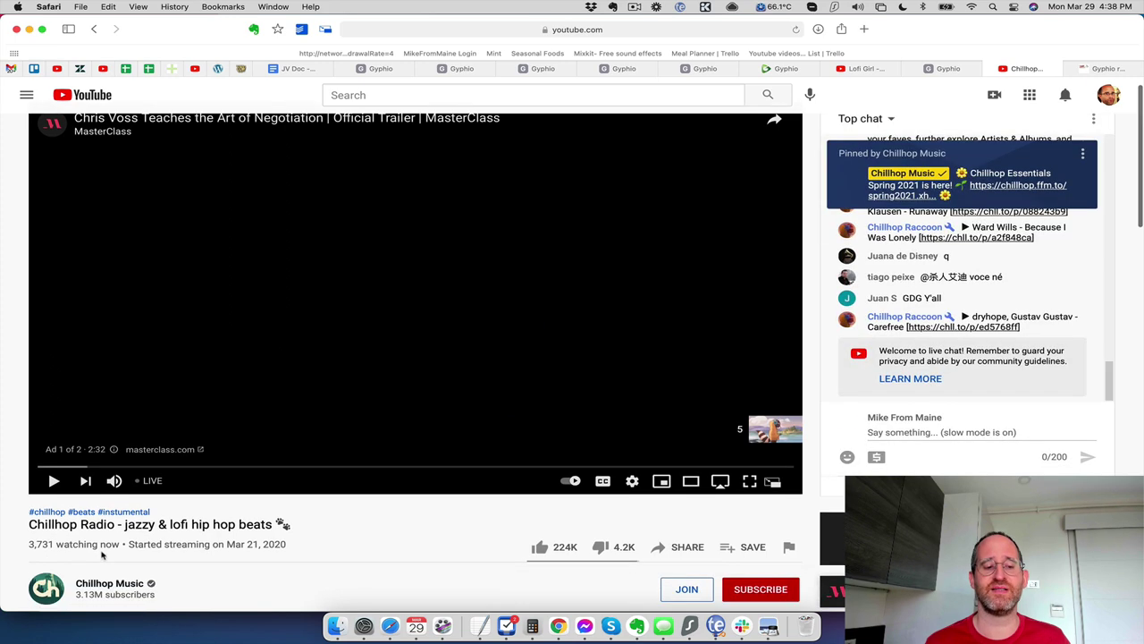
{"action": "scroll", "coordinate": [165, 535], "scroll_direction": "down", "scroll_amount": 2}
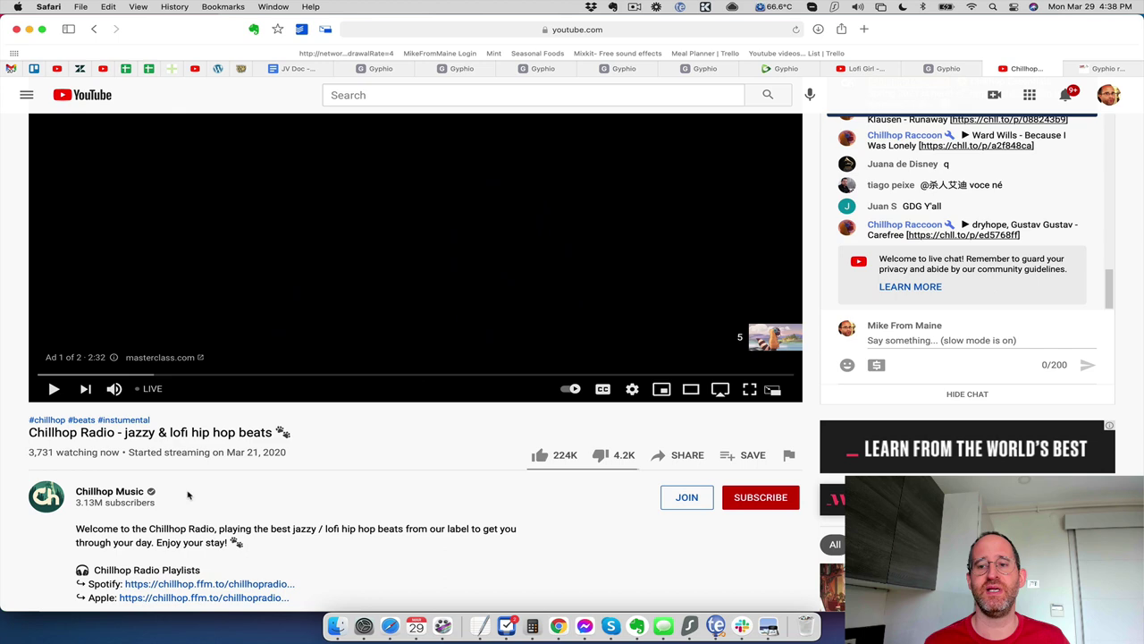
Step: Open the Chillhop Music channel and look over its uploaded videos
{"action": "left_click", "coordinate": [134, 492]}
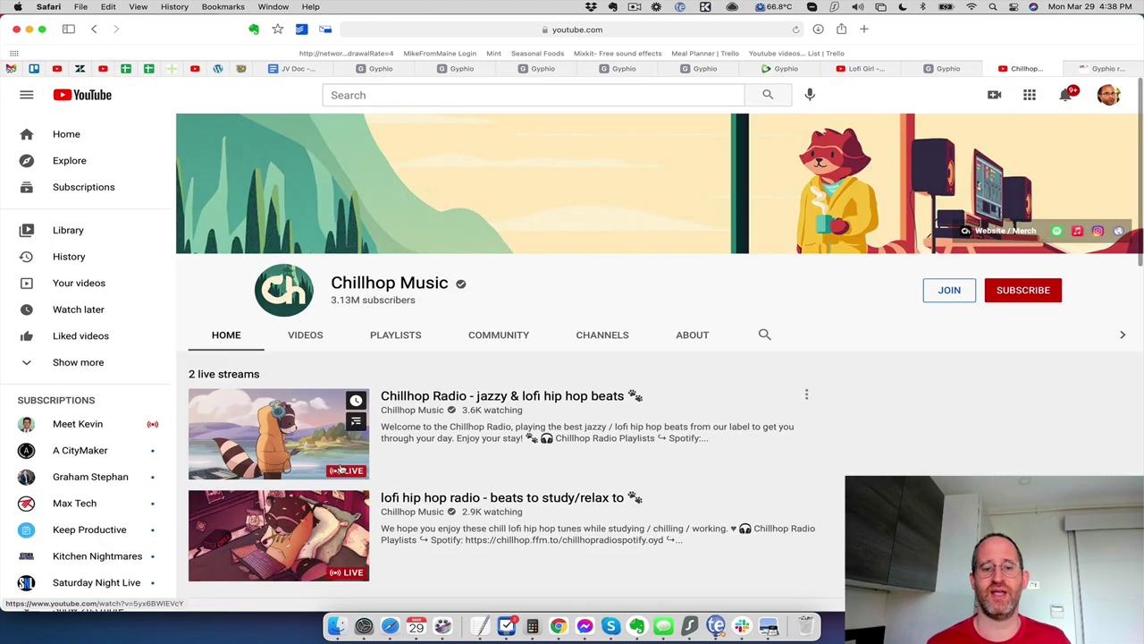
{"action": "left_click", "coordinate": [305, 336]}
{"action": "scroll", "coordinate": [313, 376], "scroll_direction": "down", "scroll_amount": 2}
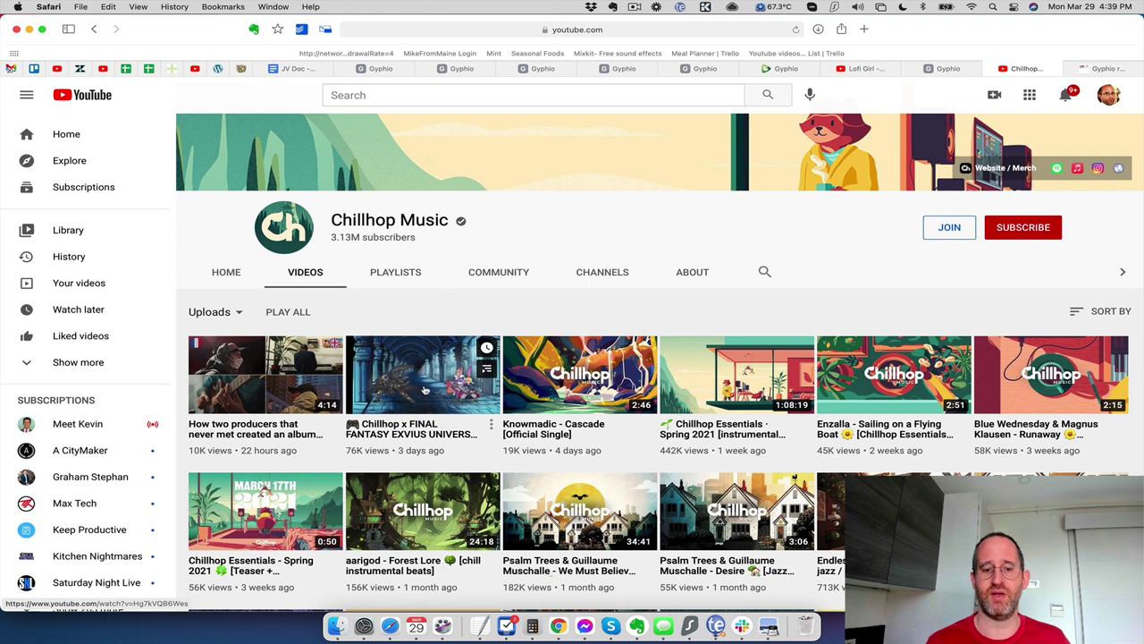
Step: Open the Chillhop x FINAL FANTASY EXVIUS UNIVERSE video, play it briefly from 3:04 and pause it
{"action": "left_click", "coordinate": [425, 391]}
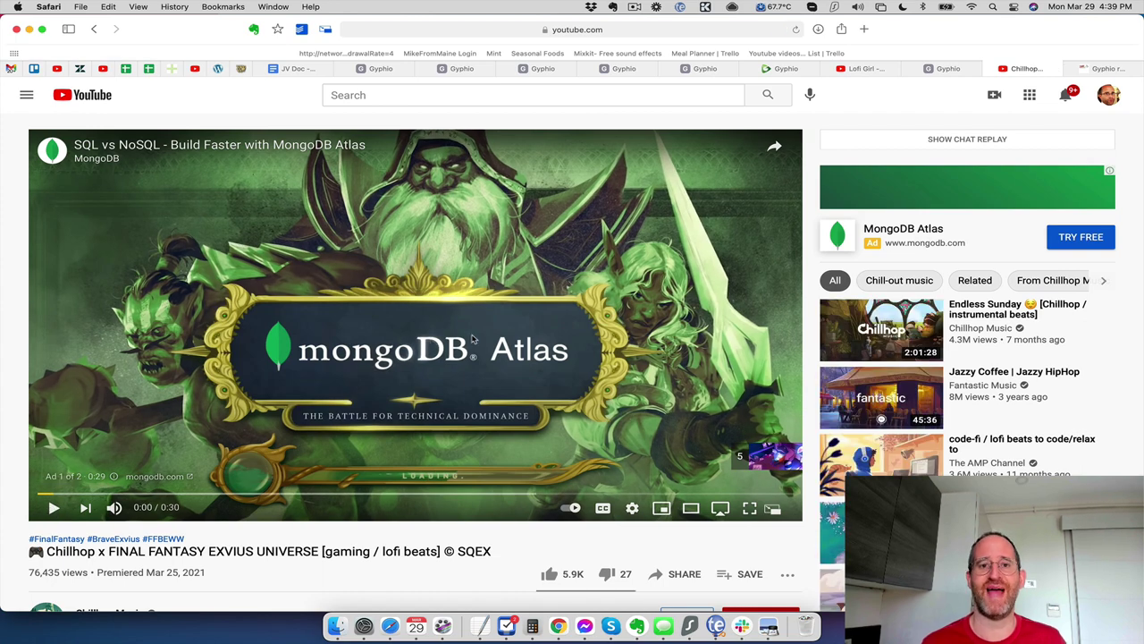
{"action": "left_click", "coordinate": [53, 506]}
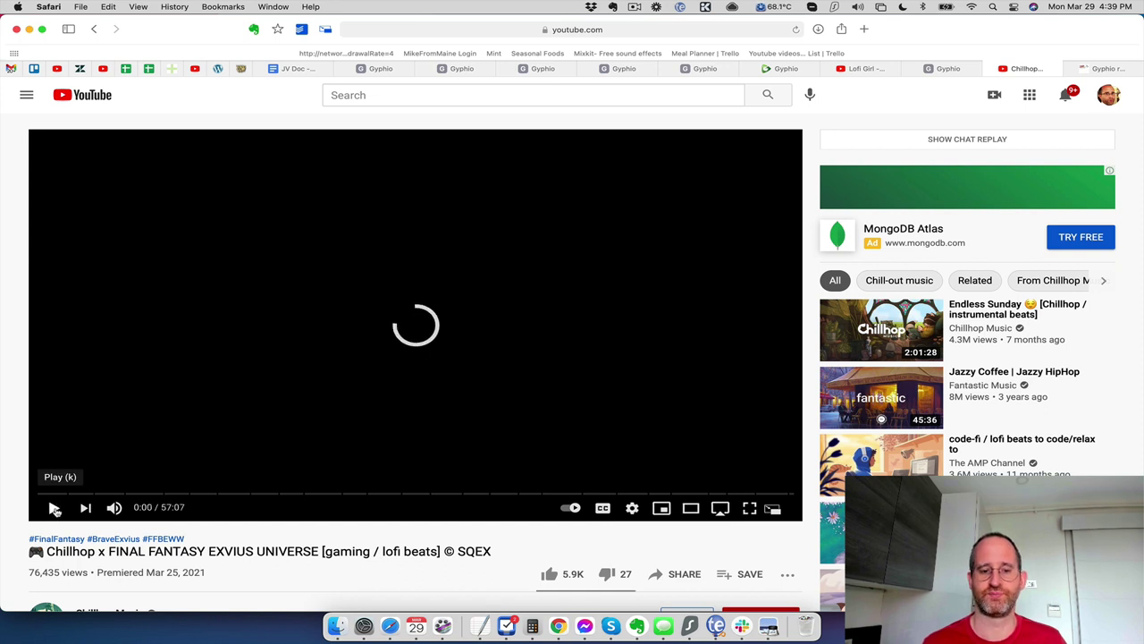
{"action": "left_click", "coordinate": [54, 509]}
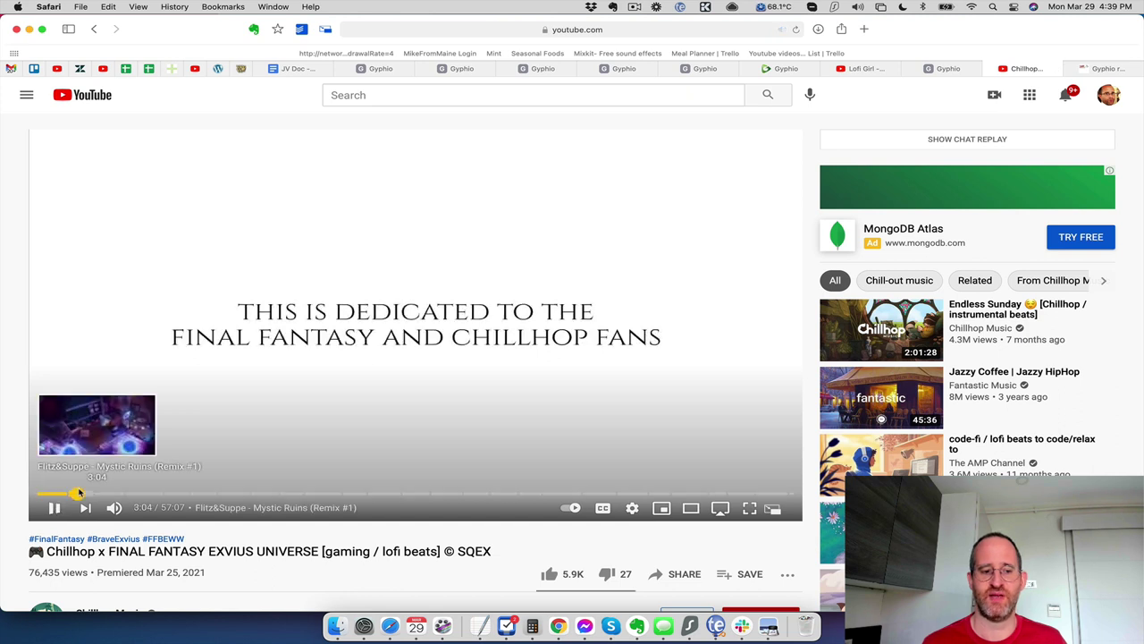
{"action": "left_click", "coordinate": [79, 493]}
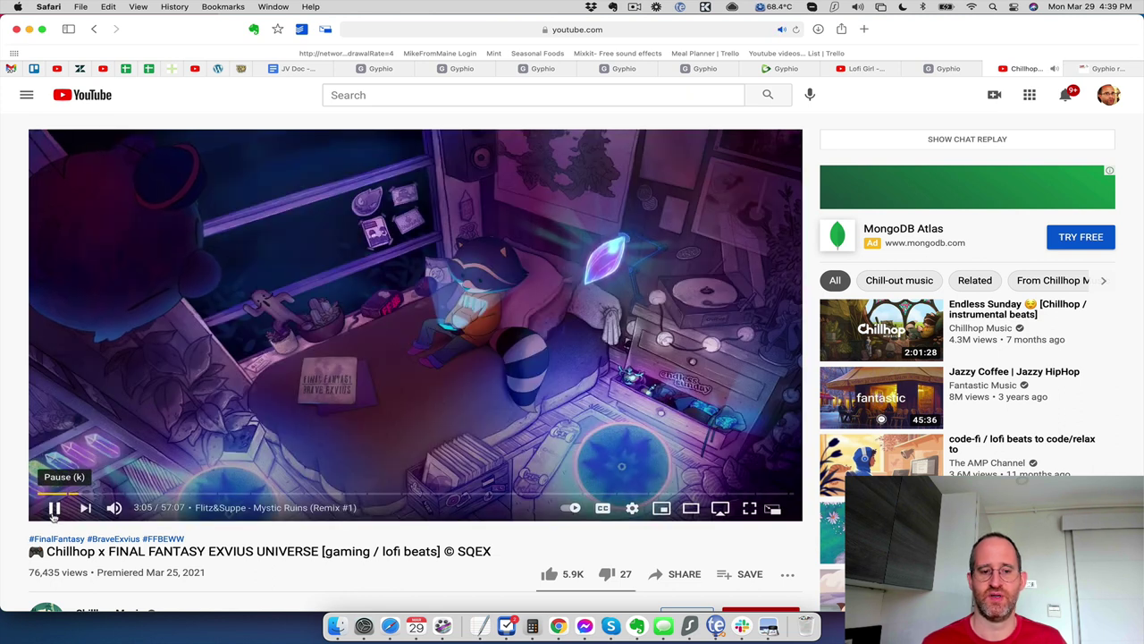
{"action": "left_click", "coordinate": [54, 510]}
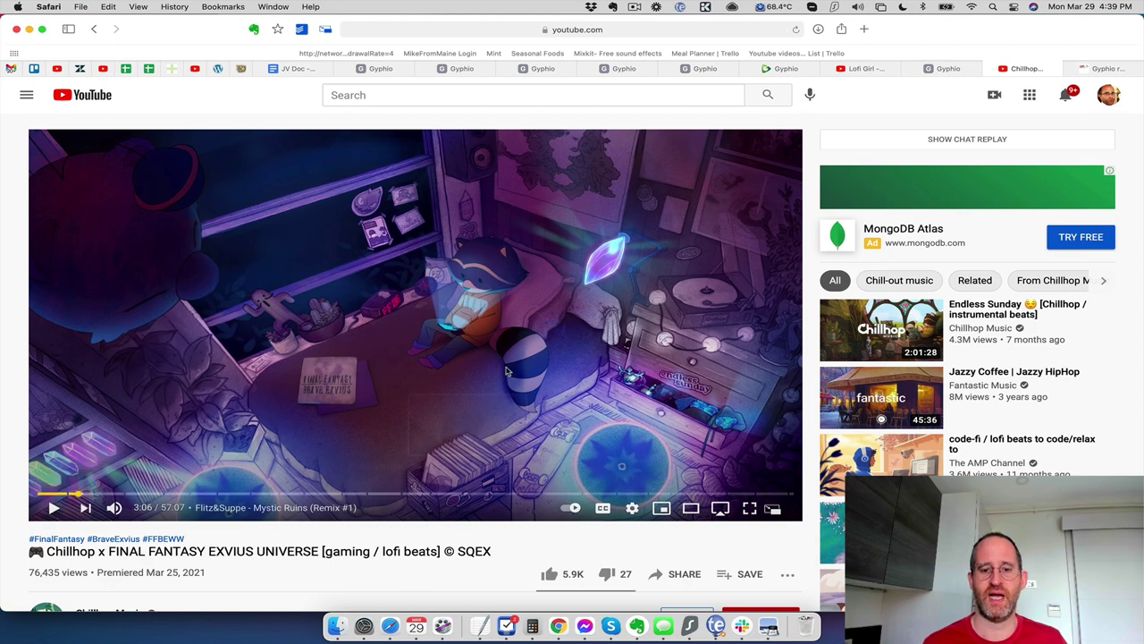
Step: Review the view count, description and viewer comments of the Chillhop x FINAL FANTASY video
{"action": "scroll", "coordinate": [118, 386], "scroll_direction": "down", "scroll_amount": 3}
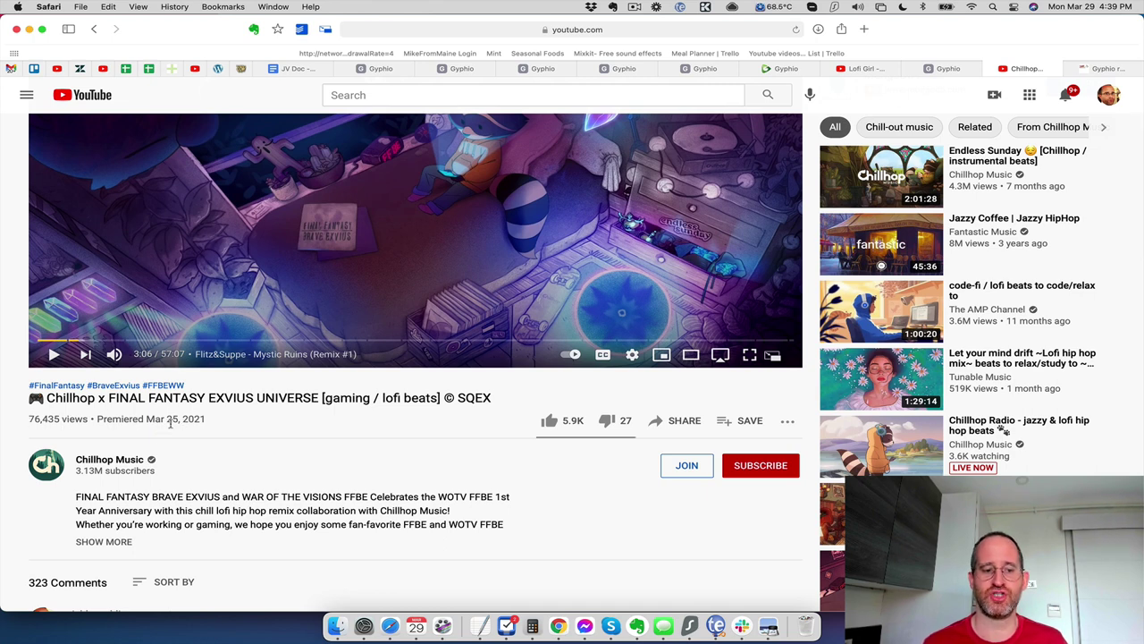
{"action": "scroll", "coordinate": [504, 441], "scroll_direction": "down", "scroll_amount": 15}
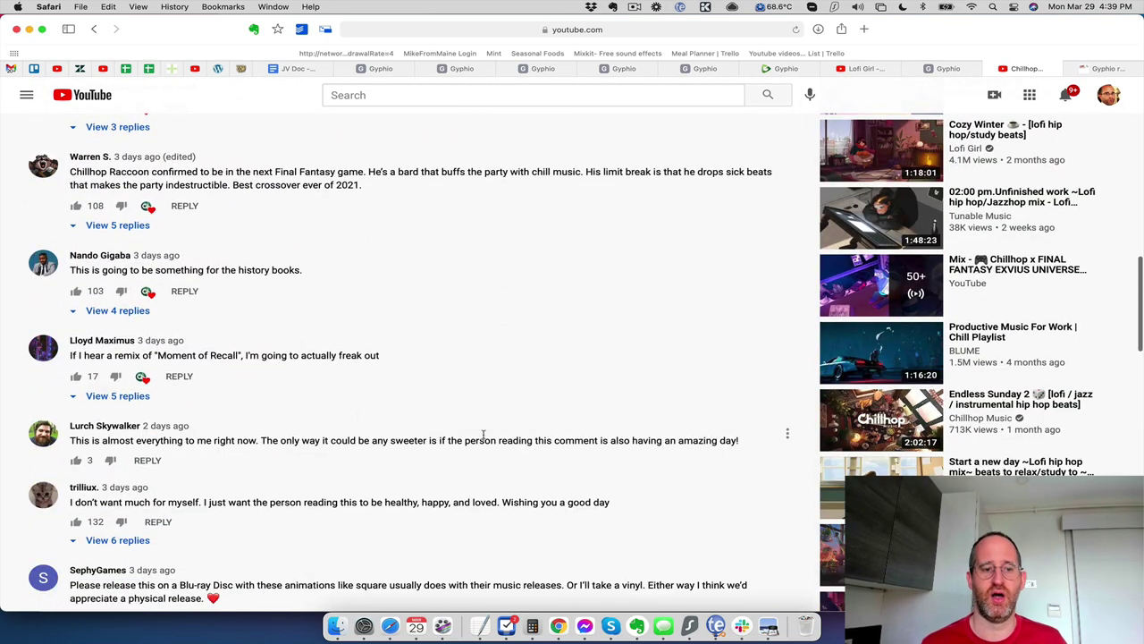
{"action": "scroll", "coordinate": [355, 414], "scroll_direction": "up", "scroll_amount": 15}
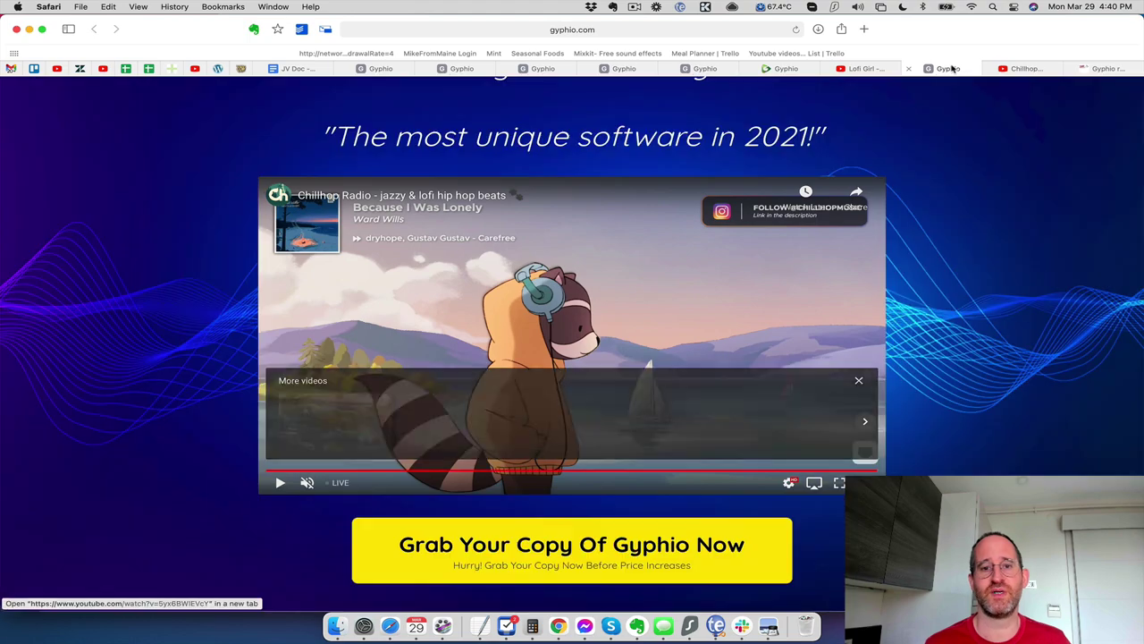
Step: Return to the Gyphio sales page and read its sections on music streaming, Chillhop's earnings and the ChilledCow channel
{"action": "left_click", "coordinate": [943, 69]}
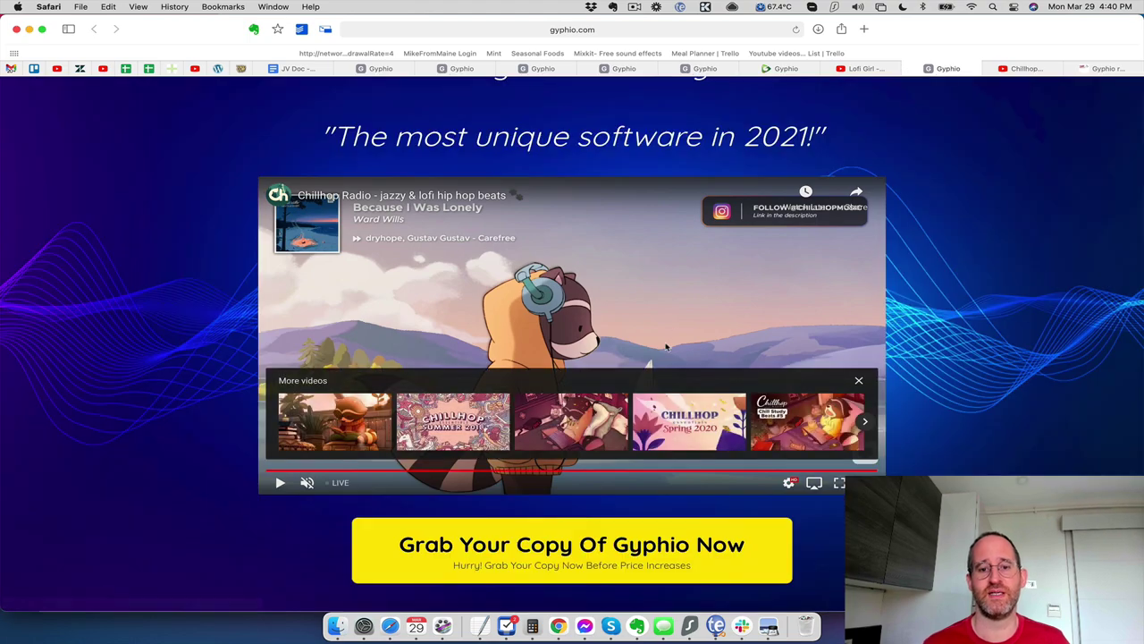
{"action": "scroll", "coordinate": [666, 348], "scroll_direction": "down", "scroll_amount": 5}
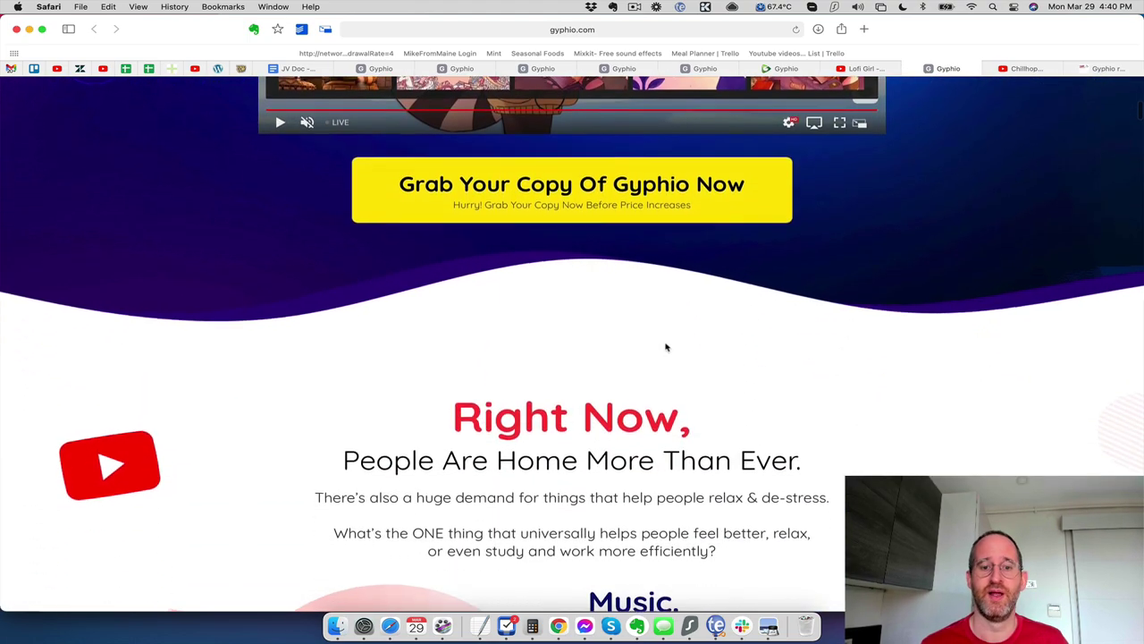
{"action": "scroll", "coordinate": [666, 347], "scroll_direction": "up", "scroll_amount": 5}
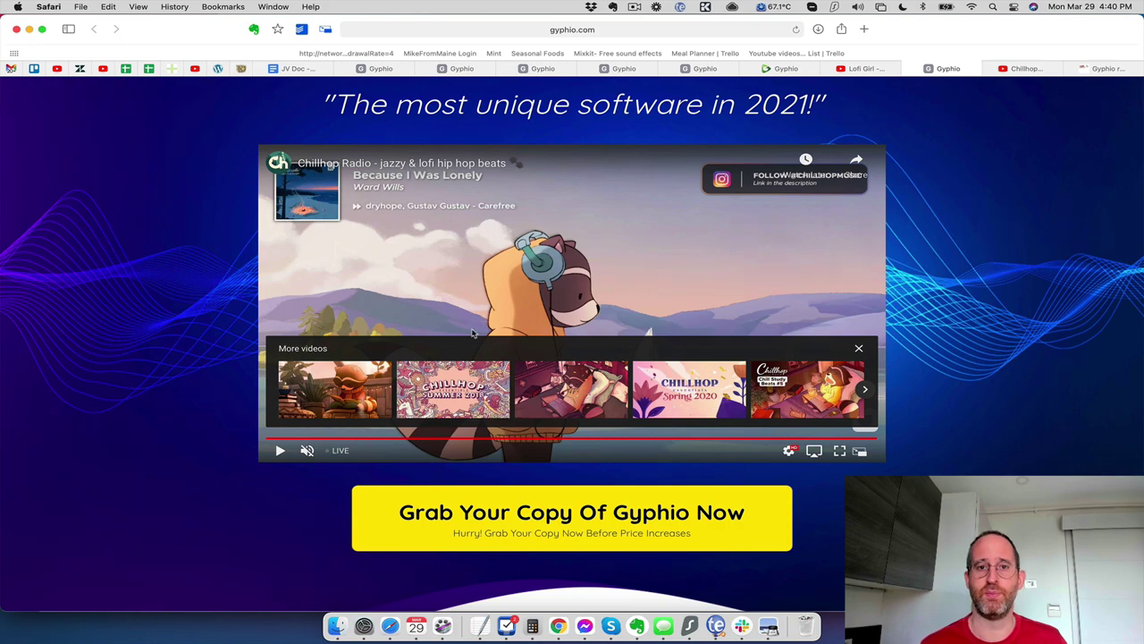
{"action": "scroll", "coordinate": [473, 333], "scroll_direction": "down", "scroll_amount": 10}
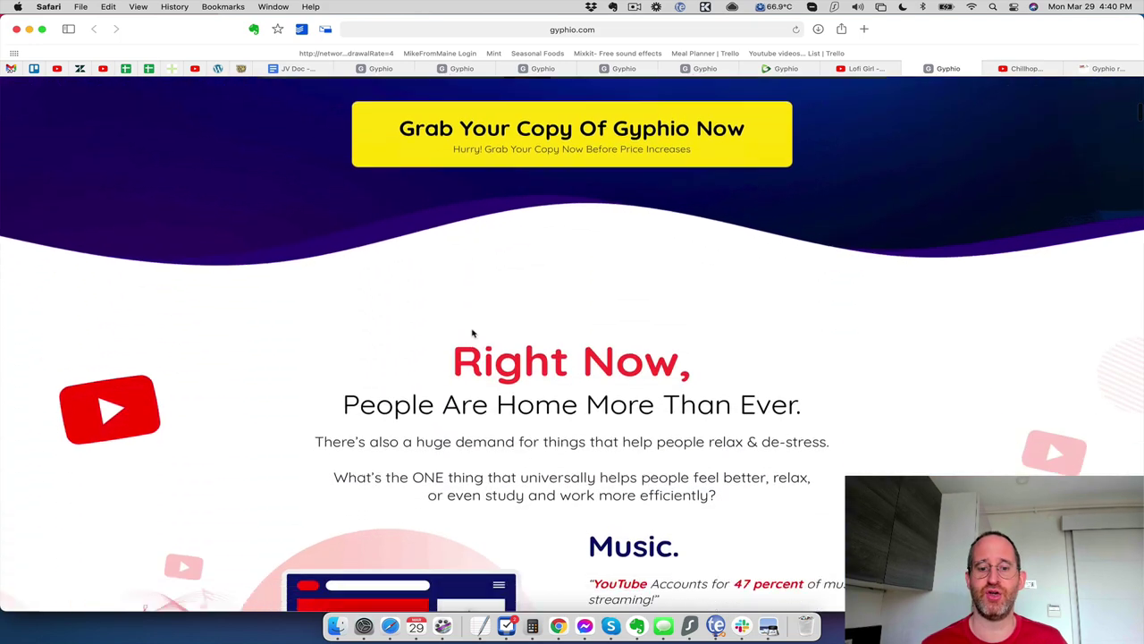
{"action": "scroll", "coordinate": [474, 333], "scroll_direction": "down", "scroll_amount": 5}
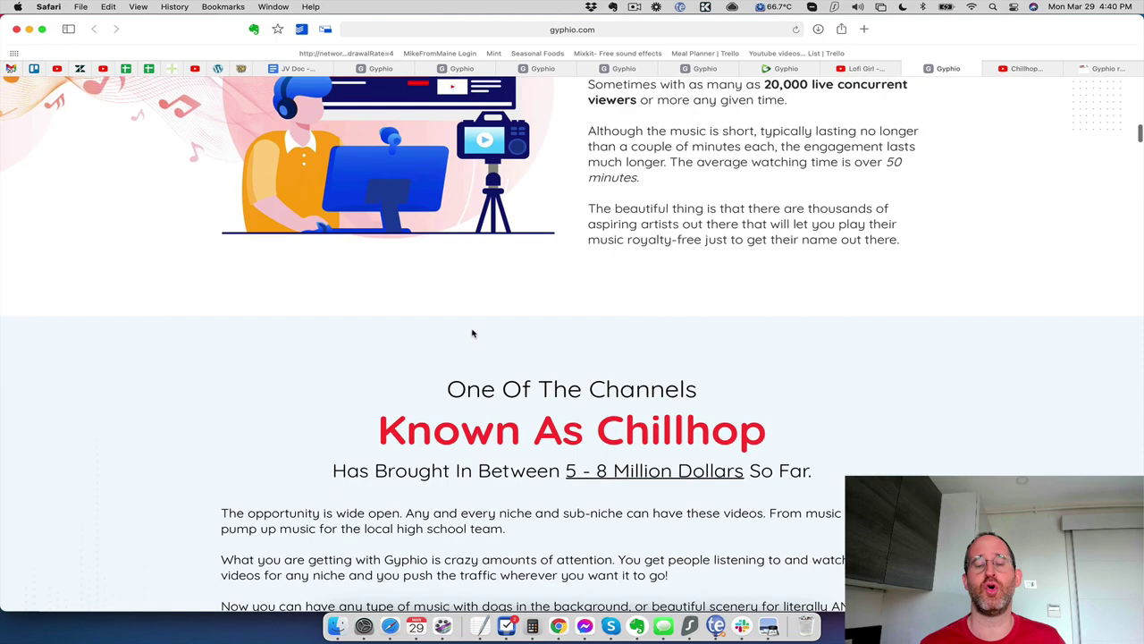
{"action": "scroll", "coordinate": [474, 333], "scroll_direction": "up", "scroll_amount": 6}
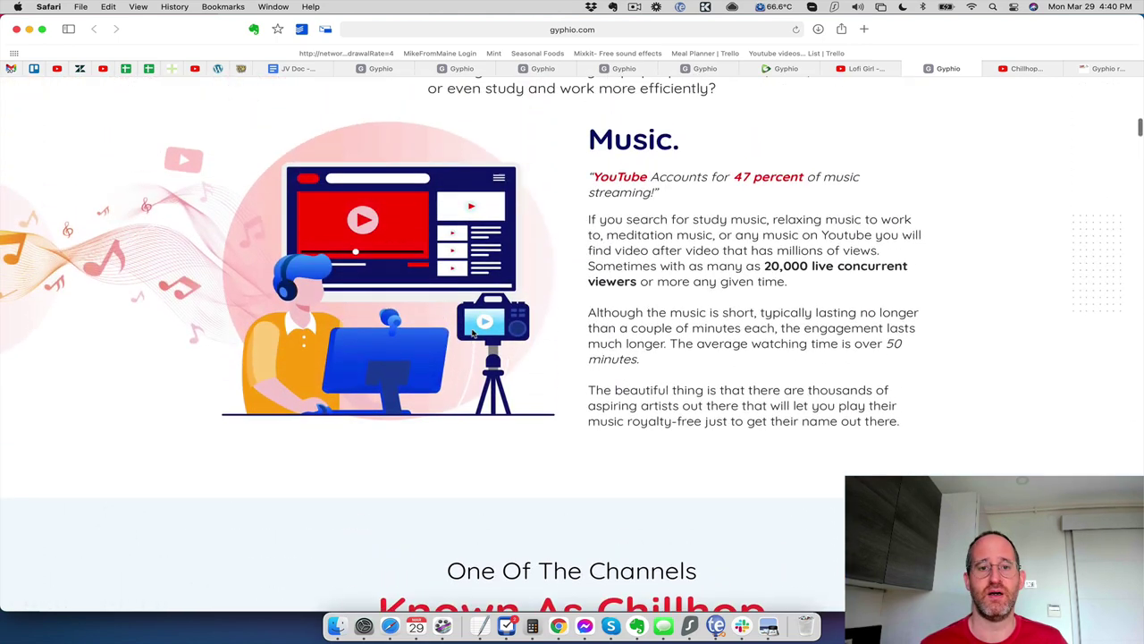
{"action": "scroll", "coordinate": [654, 361], "scroll_direction": "down", "scroll_amount": 3}
{"action": "scroll", "coordinate": [654, 361], "scroll_direction": "down", "scroll_amount": 2}
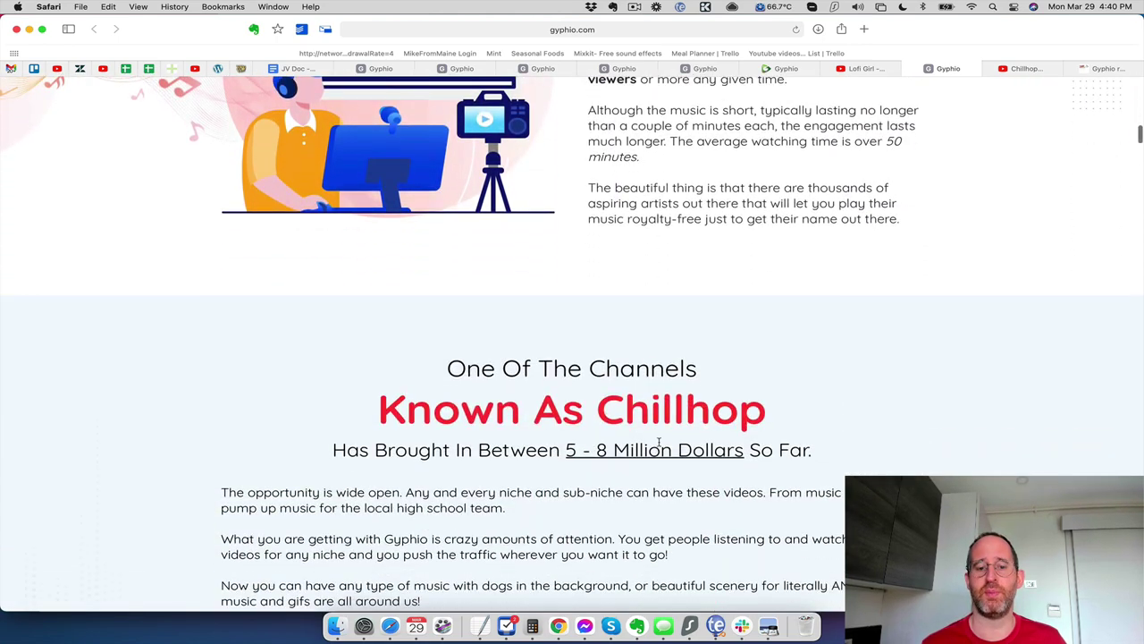
{"action": "scroll", "coordinate": [659, 442], "scroll_direction": "down", "scroll_amount": 5}
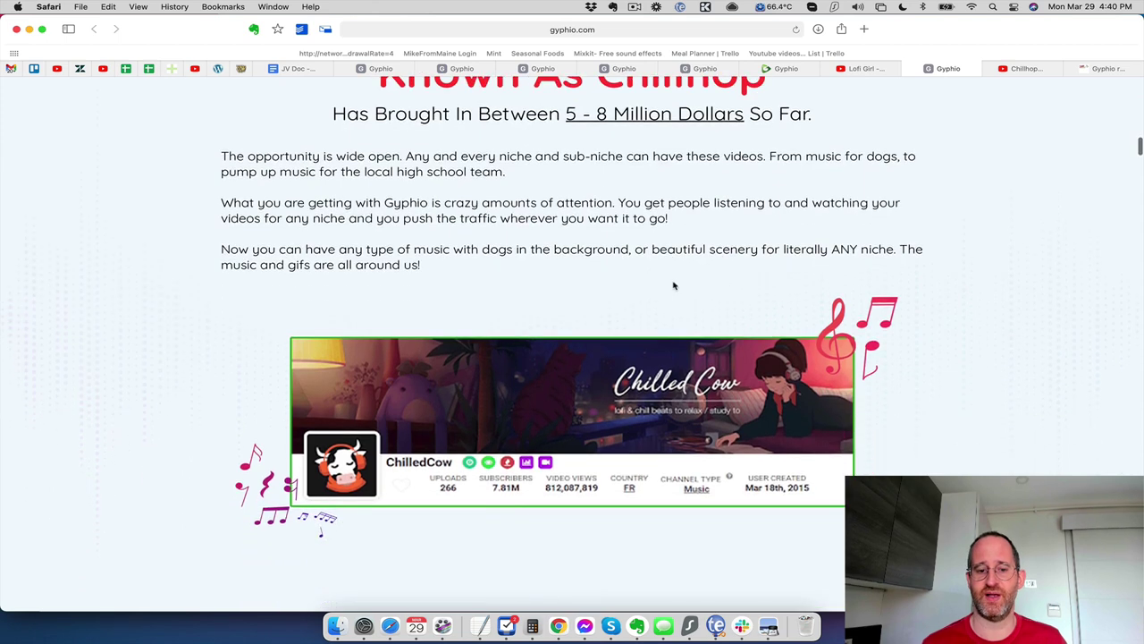
{"action": "scroll", "coordinate": [674, 285], "scroll_direction": "down", "scroll_amount": 3}
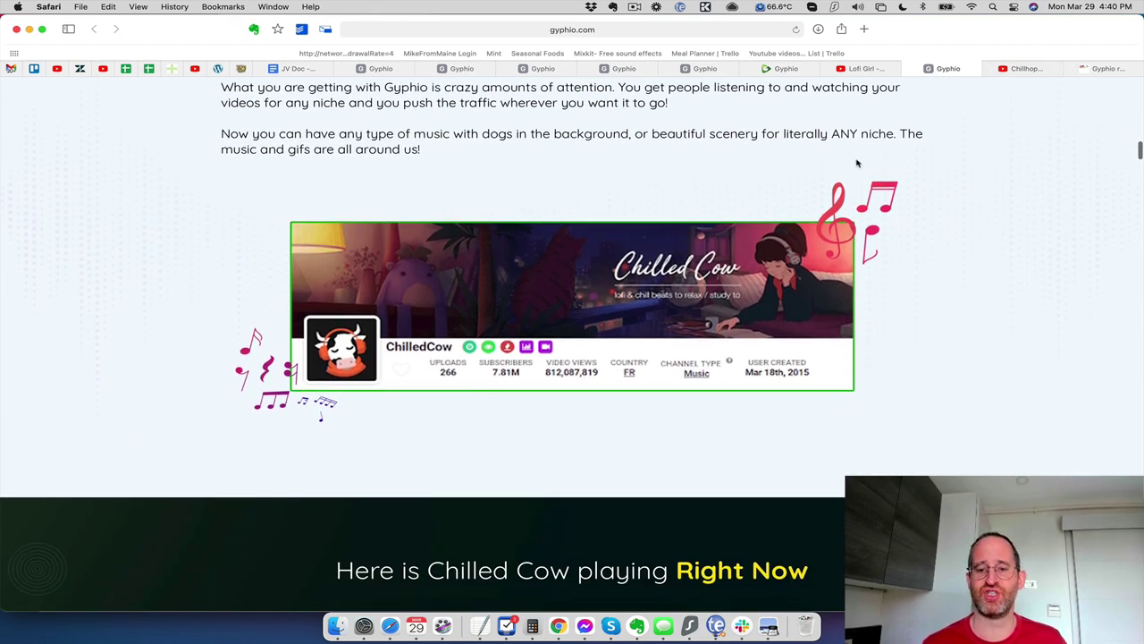
Step: Look through the uploads on the Lofi Girl YouTube channel and return to the ChilledCow section of the Gyphio page
{"action": "left_click", "coordinate": [865, 69]}
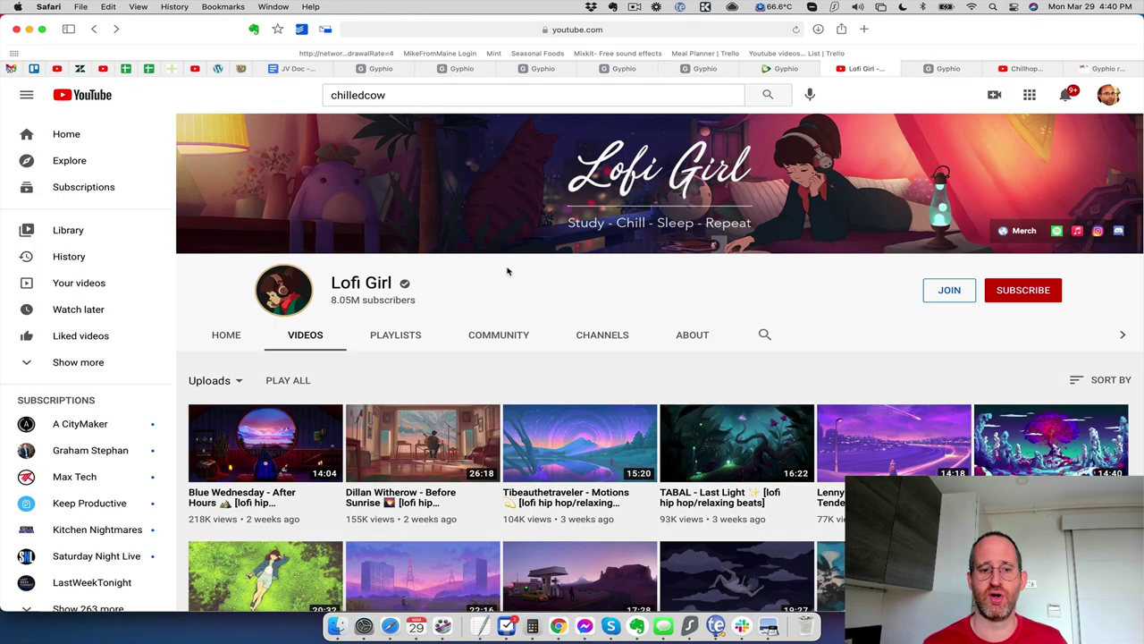
{"action": "scroll", "coordinate": [346, 315], "scroll_direction": "down", "scroll_amount": 3}
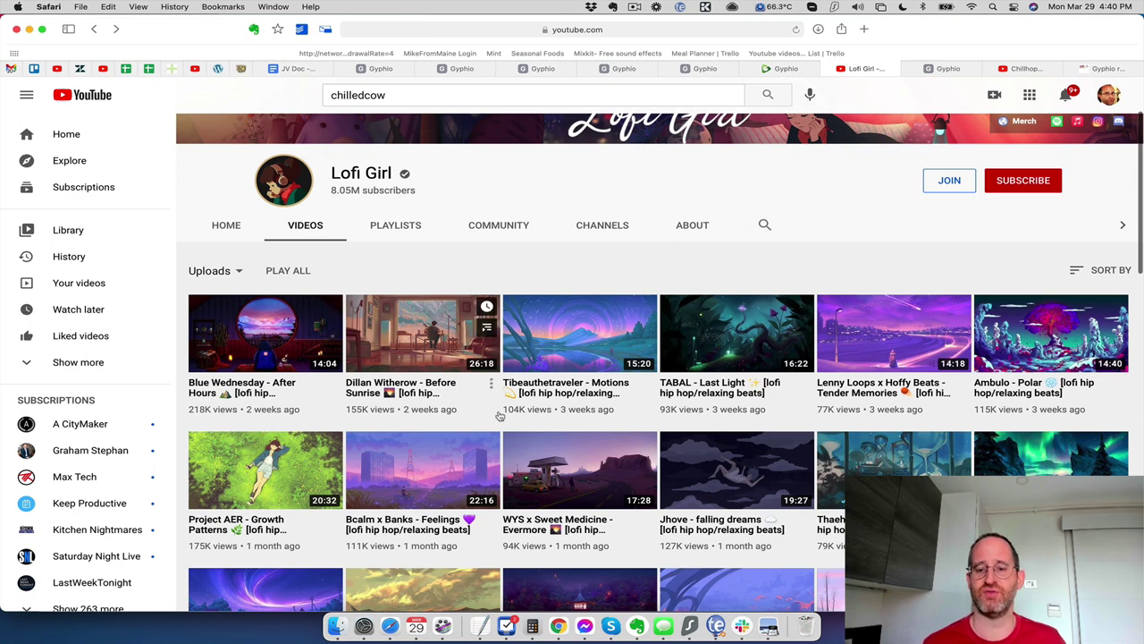
{"action": "scroll", "coordinate": [499, 415], "scroll_direction": "down", "scroll_amount": 10}
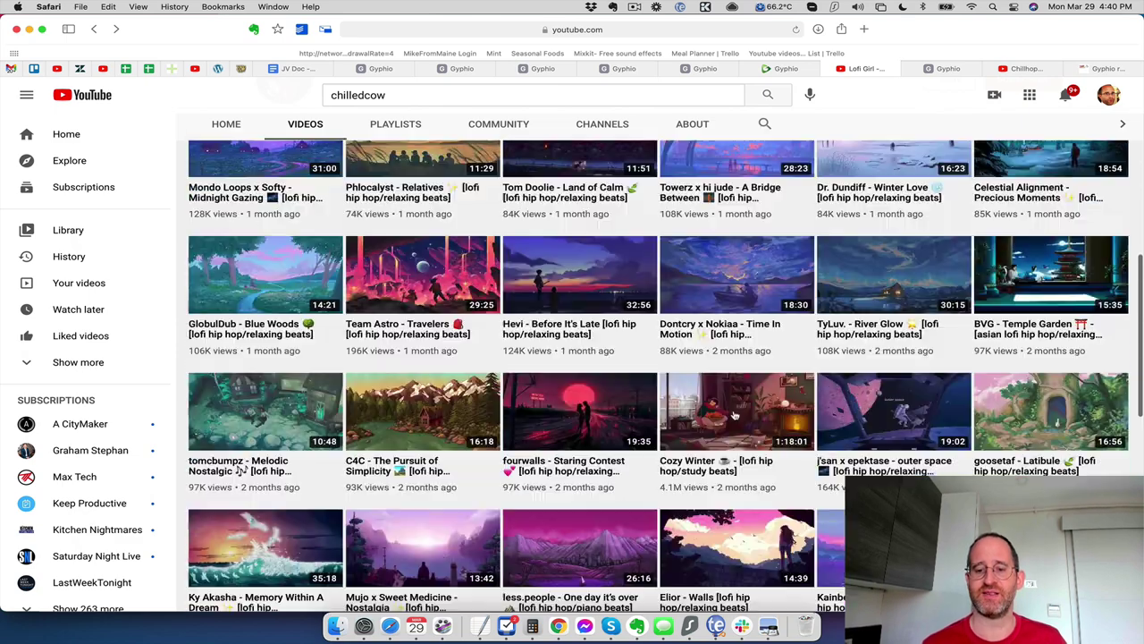
{"action": "scroll", "coordinate": [733, 416], "scroll_direction": "up", "scroll_amount": 15}
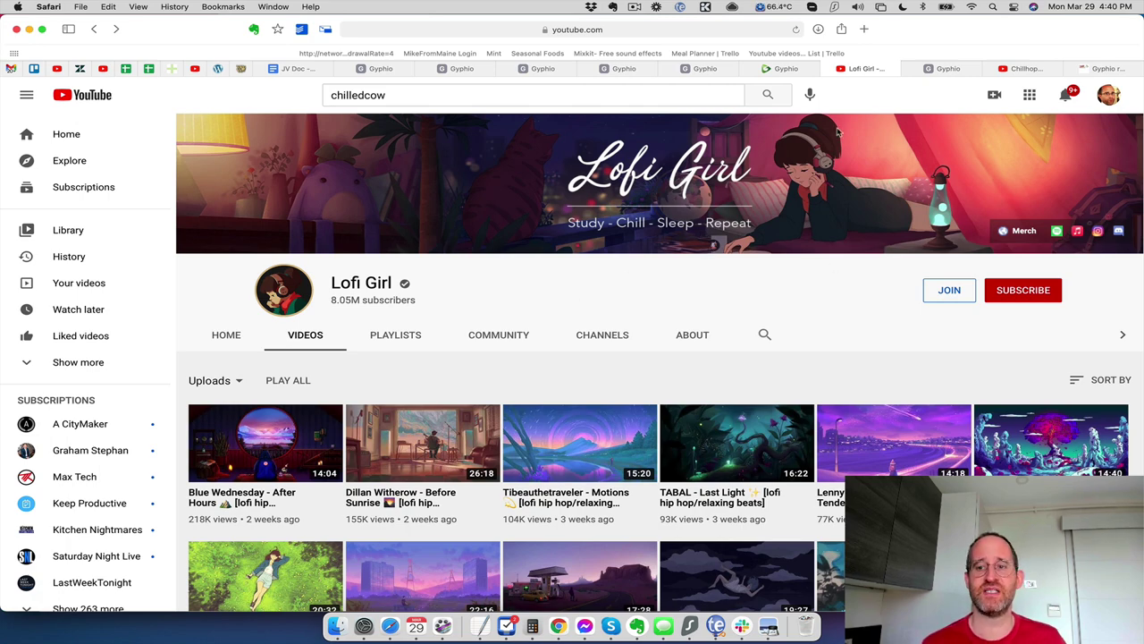
{"action": "left_click", "coordinate": [953, 68]}
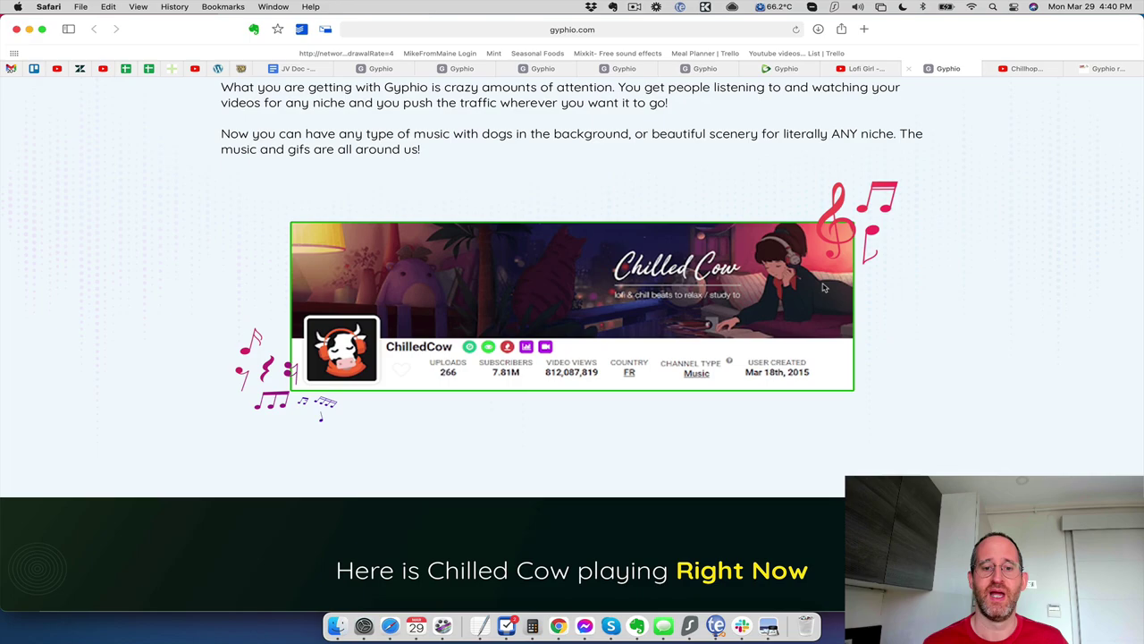
Step: Revisit the Gyphio sales page's opening headline and video, and view the ChilledCow live stream section with its typical comments
{"action": "scroll", "coordinate": [806, 319], "scroll_direction": "down", "scroll_amount": 1}
{"action": "scroll", "coordinate": [805, 318], "scroll_direction": "up", "scroll_amount": 20}
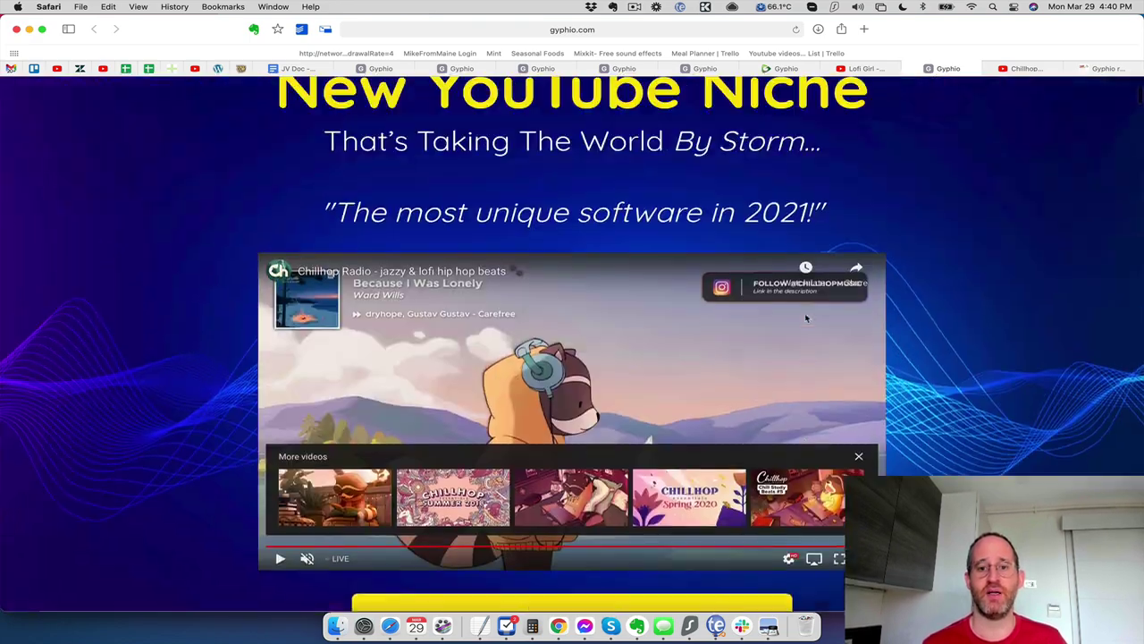
{"action": "scroll", "coordinate": [805, 318], "scroll_direction": "down", "scroll_amount": 10}
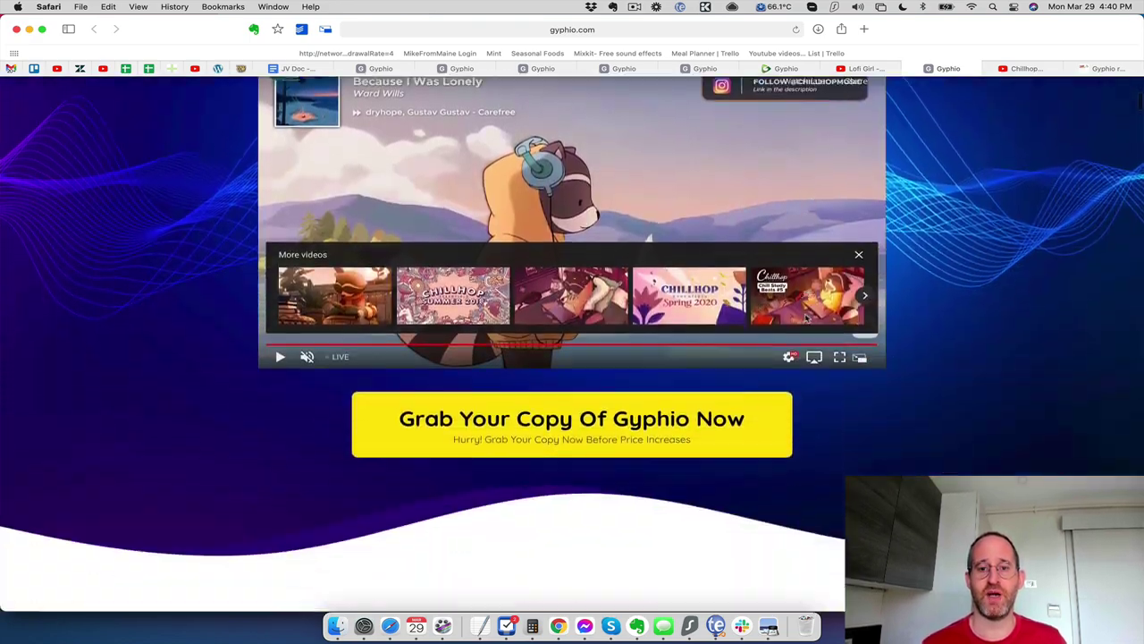
{"action": "scroll", "coordinate": [806, 318], "scroll_direction": "down", "scroll_amount": 15}
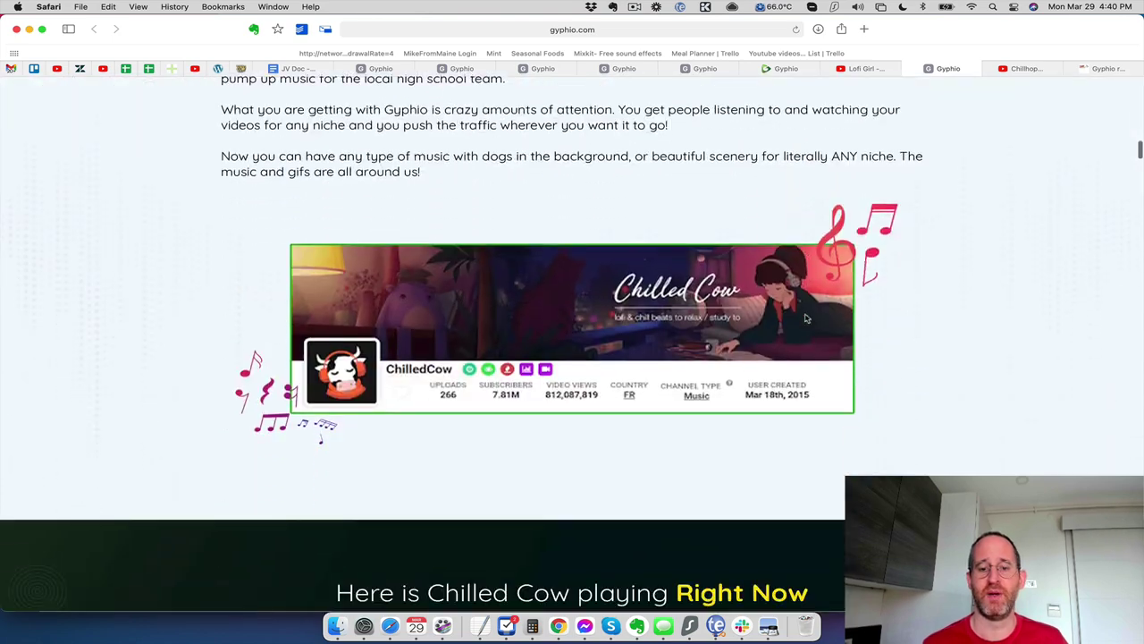
{"action": "scroll", "coordinate": [806, 318], "scroll_direction": "down", "scroll_amount": 5}
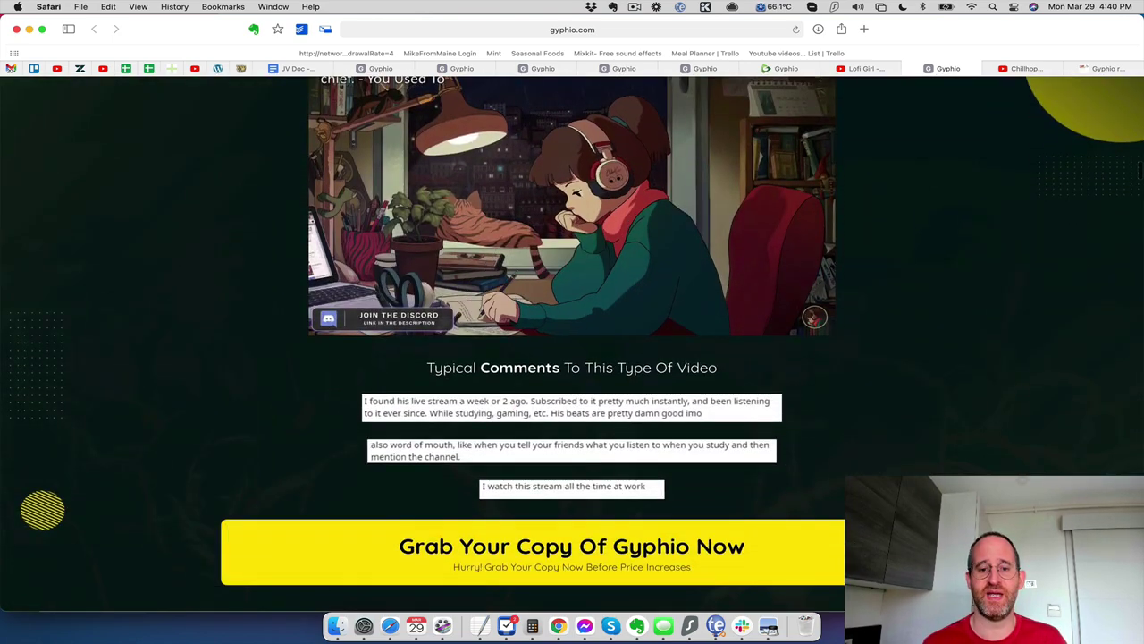
Step: Review the sales page's examples of popular study, work and jazz music videos and their view counts
{"action": "scroll", "coordinate": [805, 319], "scroll_direction": "down", "scroll_amount": 5}
{"action": "scroll", "coordinate": [806, 318], "scroll_direction": "down", "scroll_amount": 10}
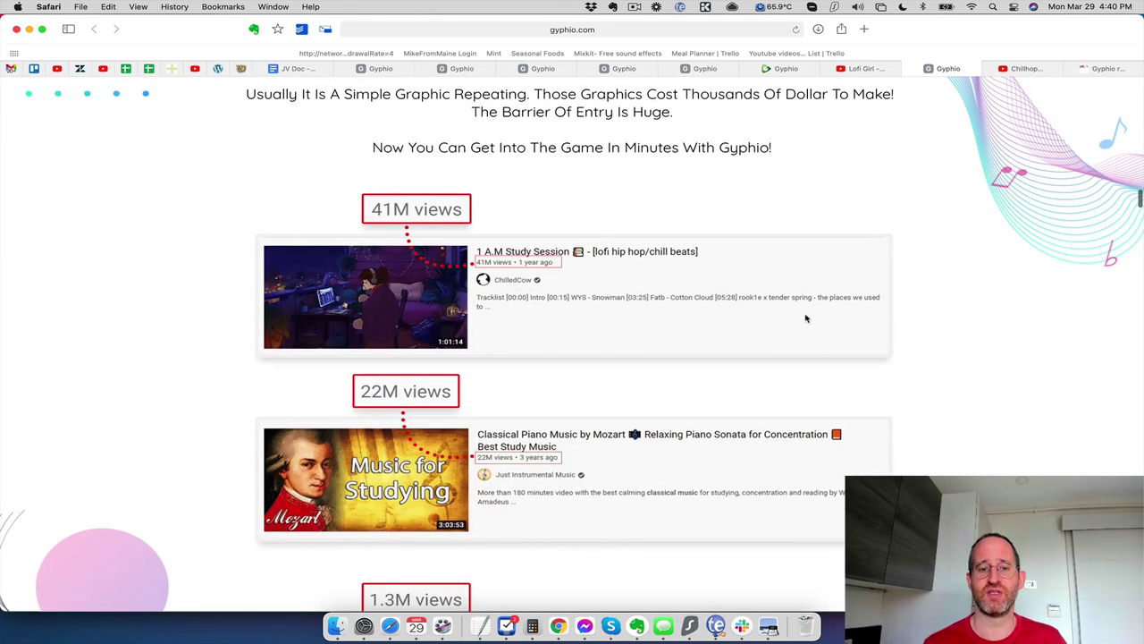
{"action": "scroll", "coordinate": [805, 319], "scroll_direction": "up", "scroll_amount": 1}
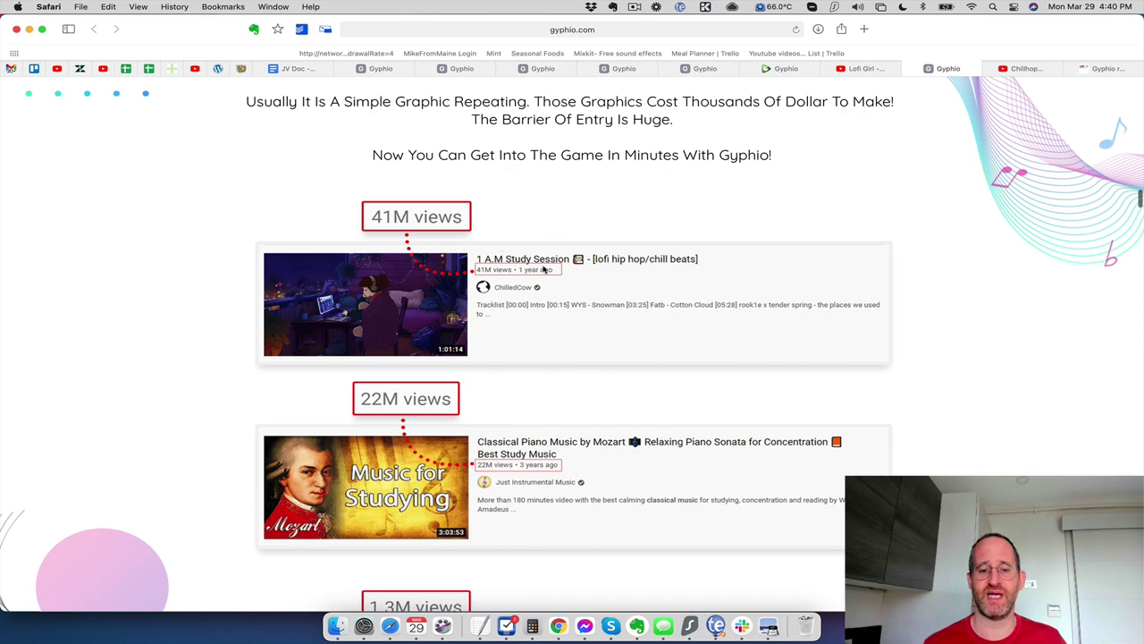
{"action": "scroll", "coordinate": [543, 269], "scroll_direction": "down", "scroll_amount": 5}
{"action": "scroll", "coordinate": [534, 184], "scroll_direction": "up", "scroll_amount": 1}
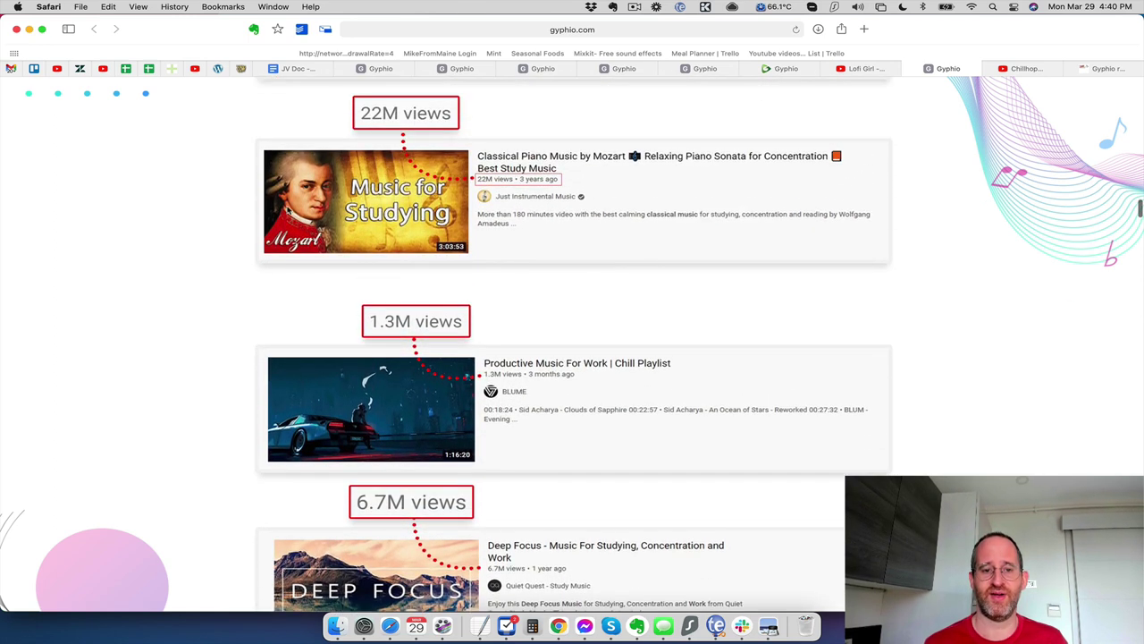
{"action": "scroll", "coordinate": [468, 164], "scroll_direction": "down", "scroll_amount": 8}
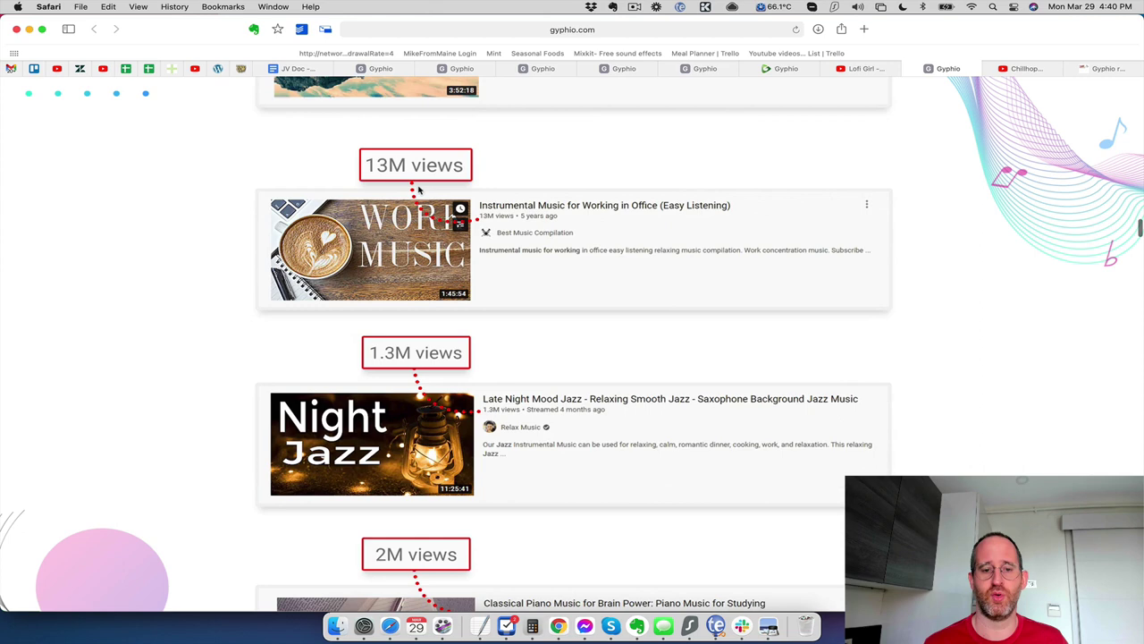
Step: Look over the niche music examples for Bitcoin, dogs, workouts and knitting on the sales page
{"action": "scroll", "coordinate": [418, 190], "scroll_direction": "down", "scroll_amount": 10}
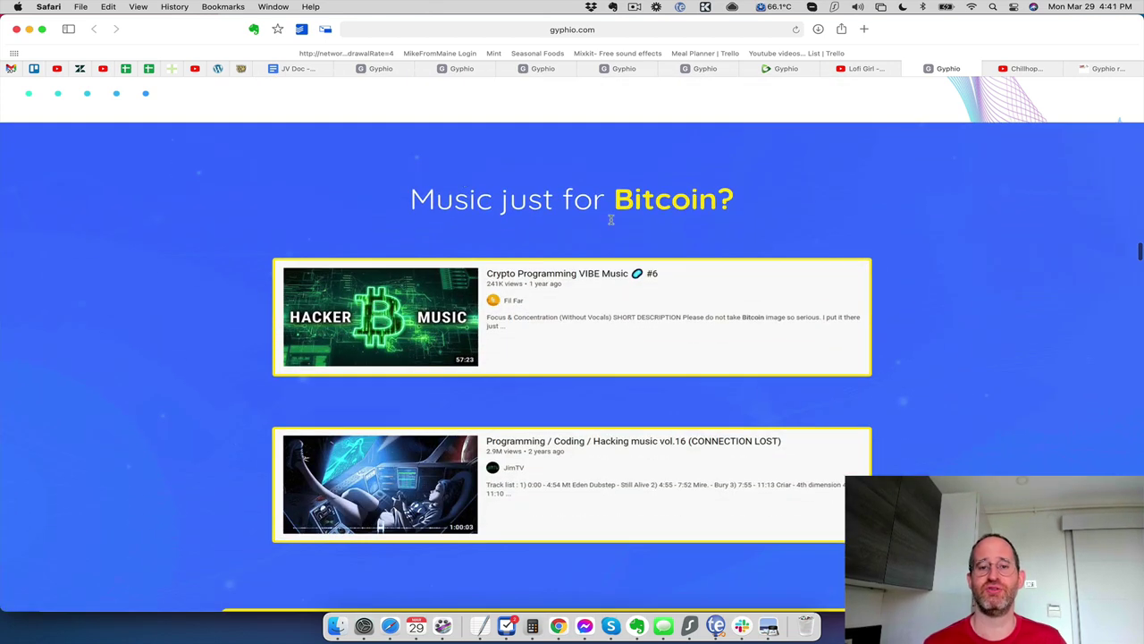
{"action": "scroll", "coordinate": [626, 222], "scroll_direction": "down", "scroll_amount": 1}
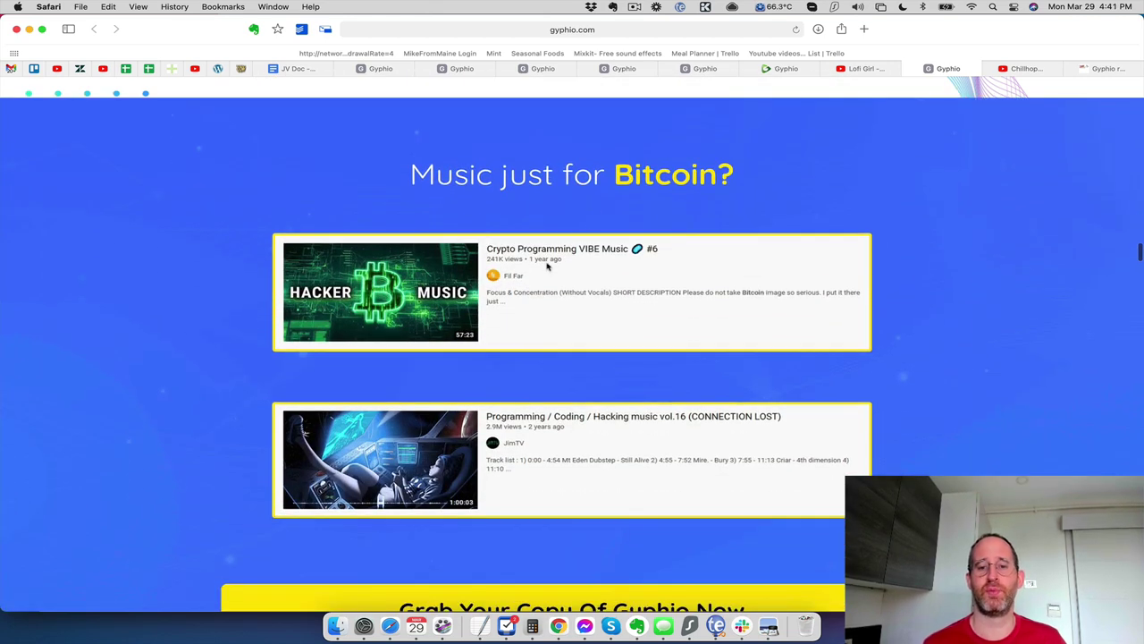
{"action": "scroll", "coordinate": [621, 253], "scroll_direction": "down", "scroll_amount": 5}
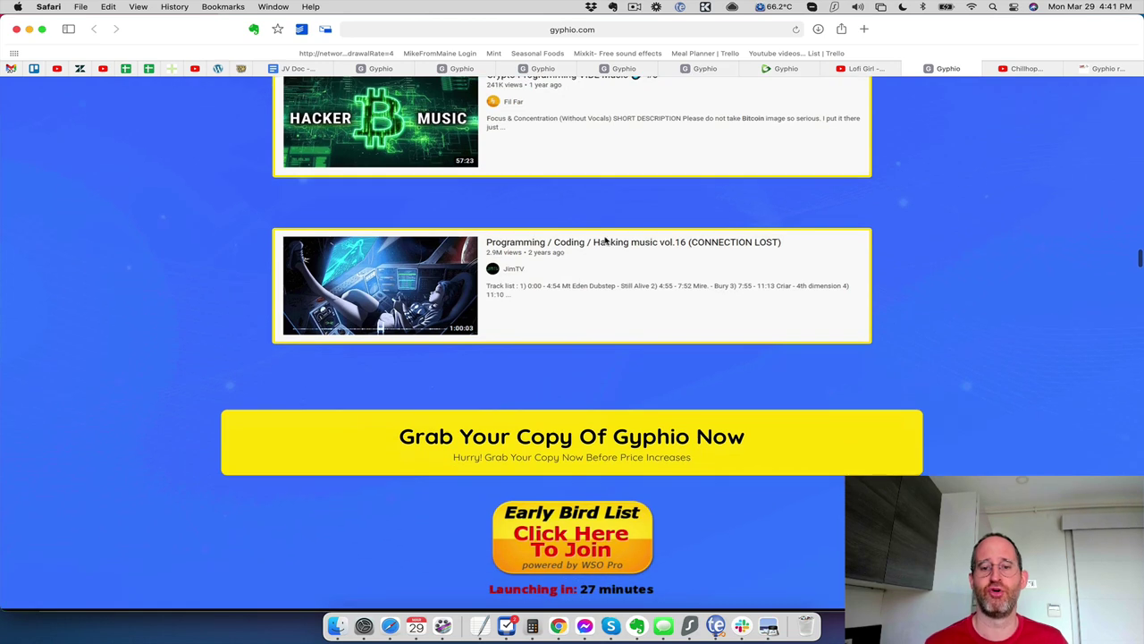
{"action": "scroll", "coordinate": [660, 246], "scroll_direction": "down", "scroll_amount": 15}
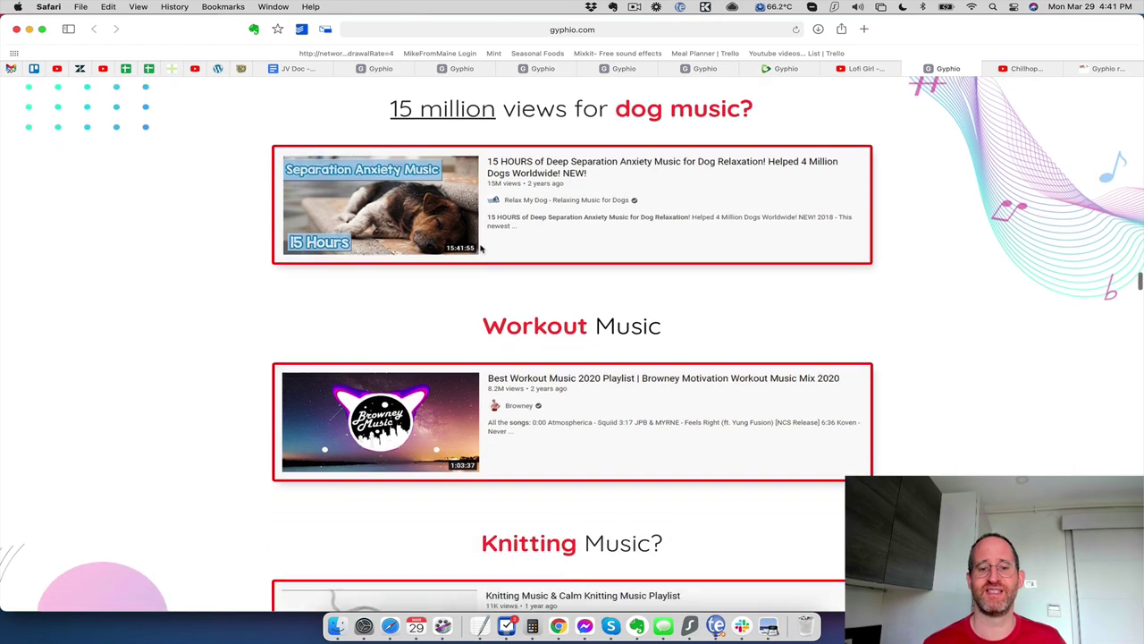
{"action": "scroll", "coordinate": [483, 250], "scroll_direction": "down", "scroll_amount": 8}
{"action": "scroll", "coordinate": [579, 352], "scroll_direction": "down", "scroll_amount": 13}
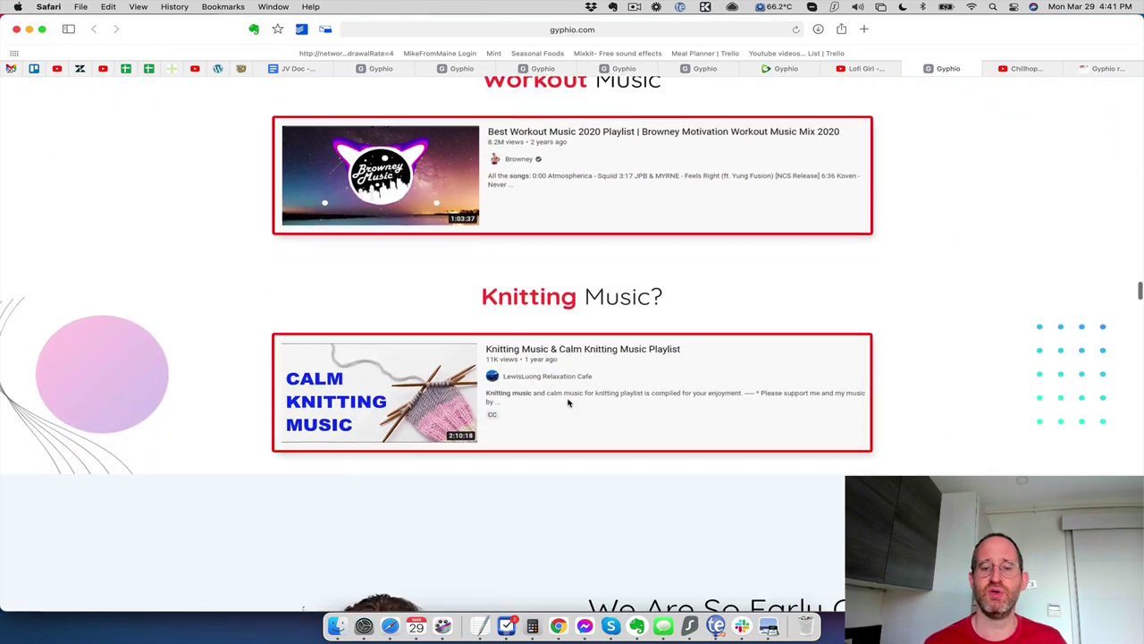
Step: Read the sections on early niches, GIF popularity and combining YouTube with GIFs, and check the example GIFs' view counts
{"action": "scroll", "coordinate": [568, 403], "scroll_direction": "down", "scroll_amount": 16}
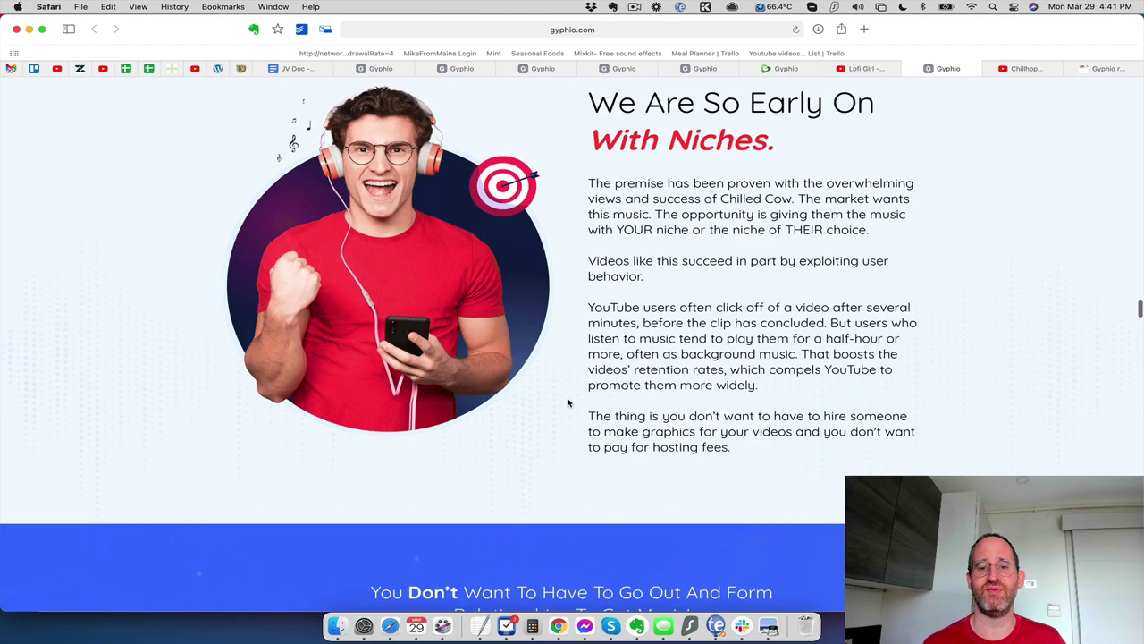
{"action": "scroll", "coordinate": [569, 403], "scroll_direction": "down", "scroll_amount": 14}
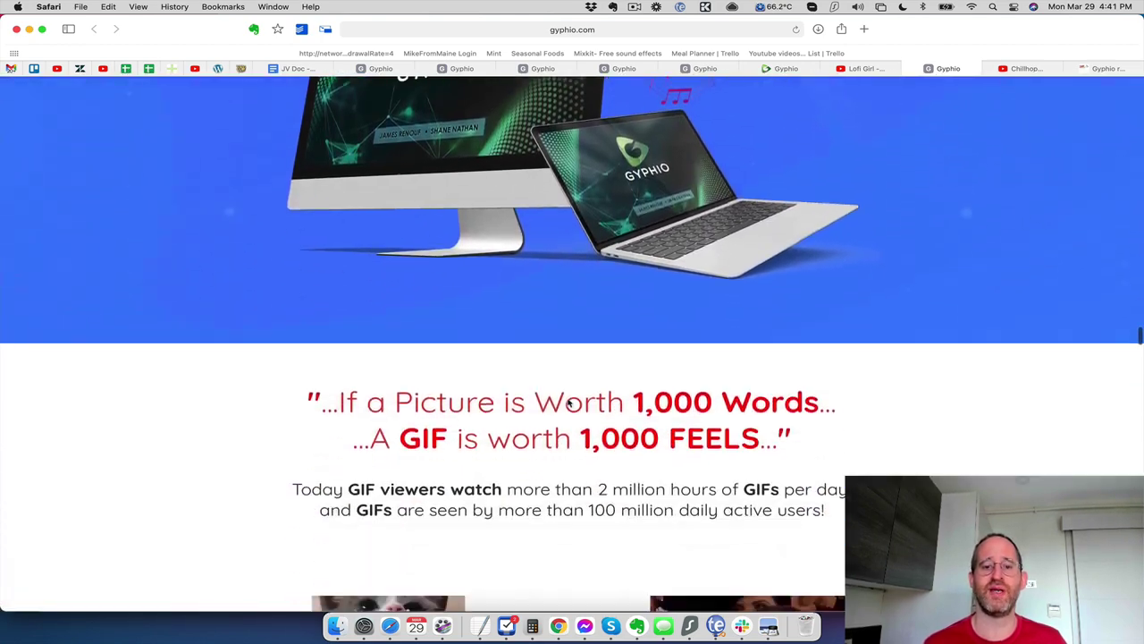
{"action": "scroll", "coordinate": [569, 403], "scroll_direction": "up", "scroll_amount": 8}
{"action": "scroll", "coordinate": [569, 404], "scroll_direction": "down", "scroll_amount": 3}
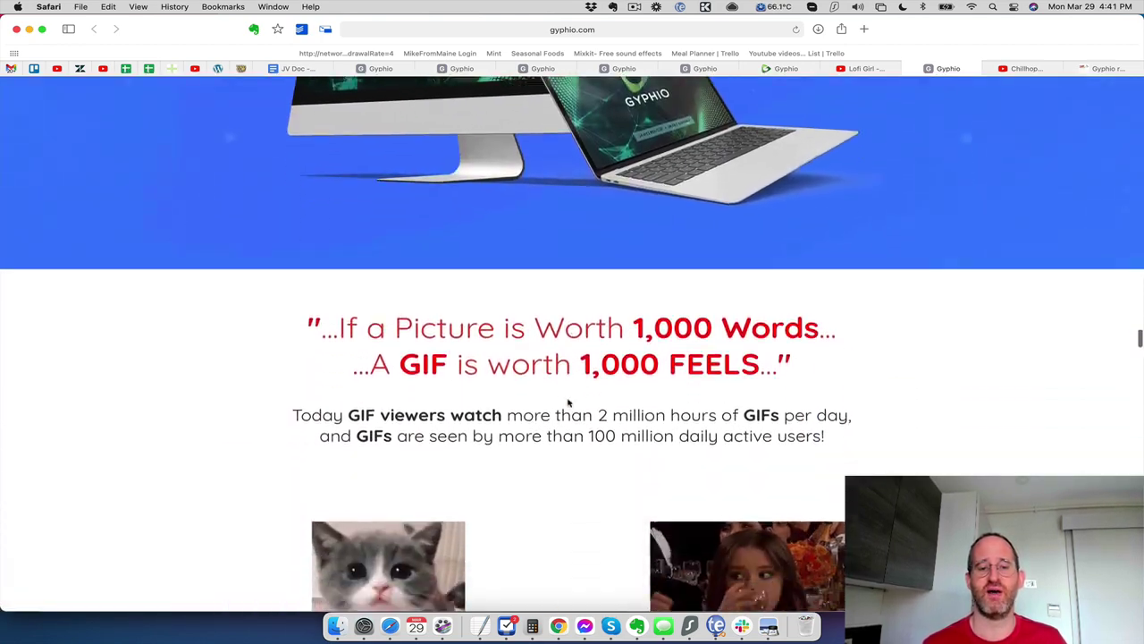
{"action": "scroll", "coordinate": [389, 260], "scroll_direction": "down", "scroll_amount": 14}
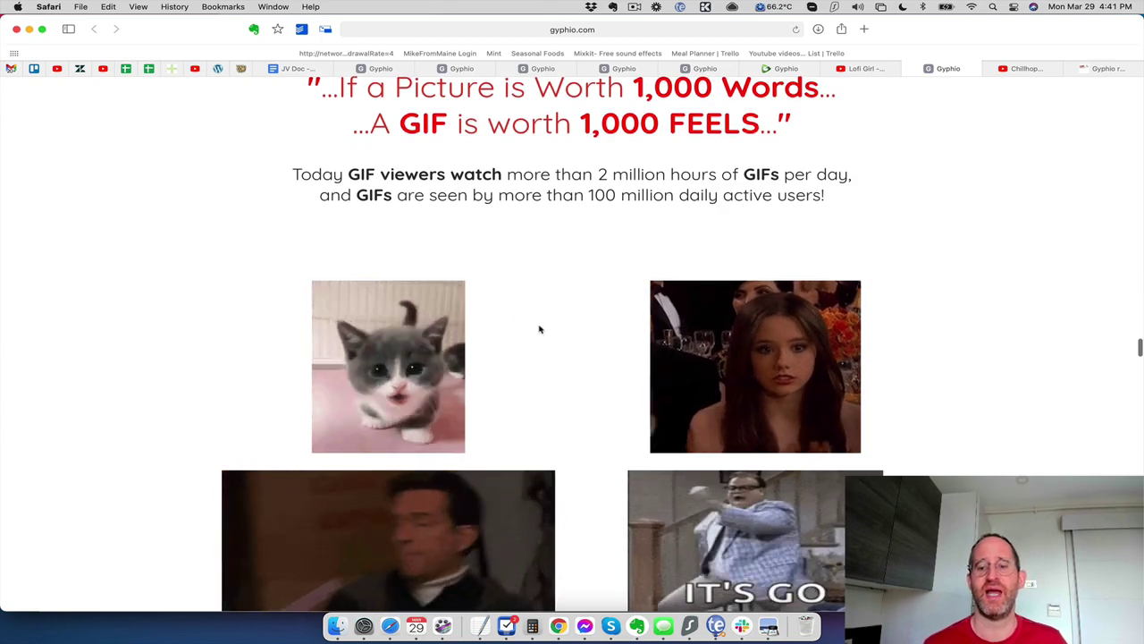
{"action": "scroll", "coordinate": [539, 329], "scroll_direction": "down", "scroll_amount": 20}
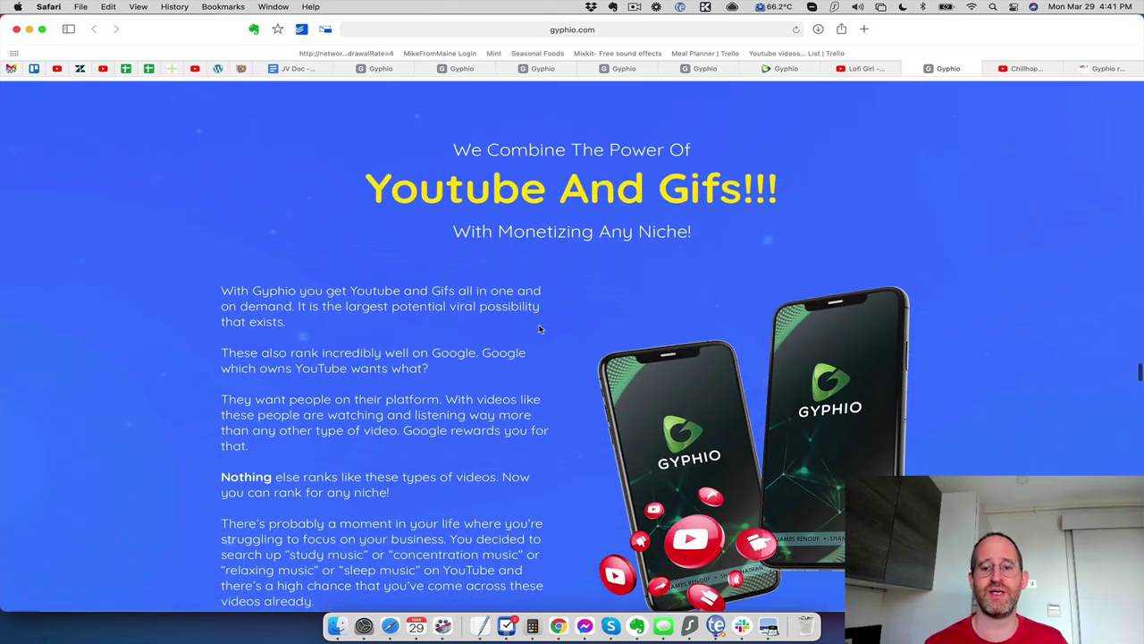
{"action": "scroll", "coordinate": [539, 329], "scroll_direction": "down", "scroll_amount": 18}
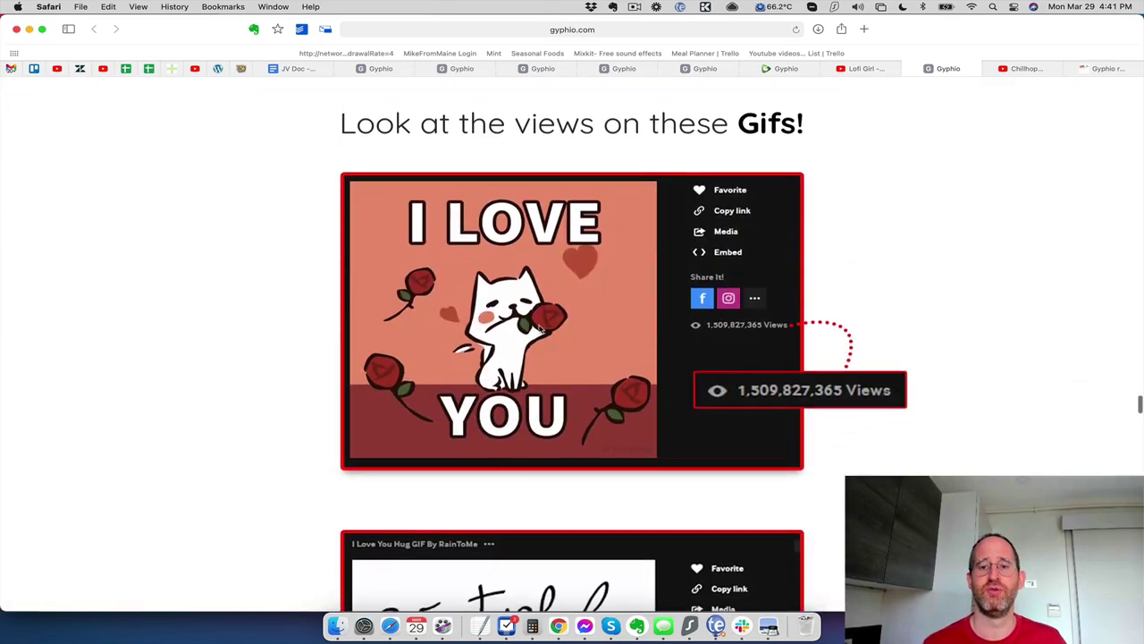
{"action": "scroll", "coordinate": [539, 329], "scroll_direction": "down", "scroll_amount": 14}
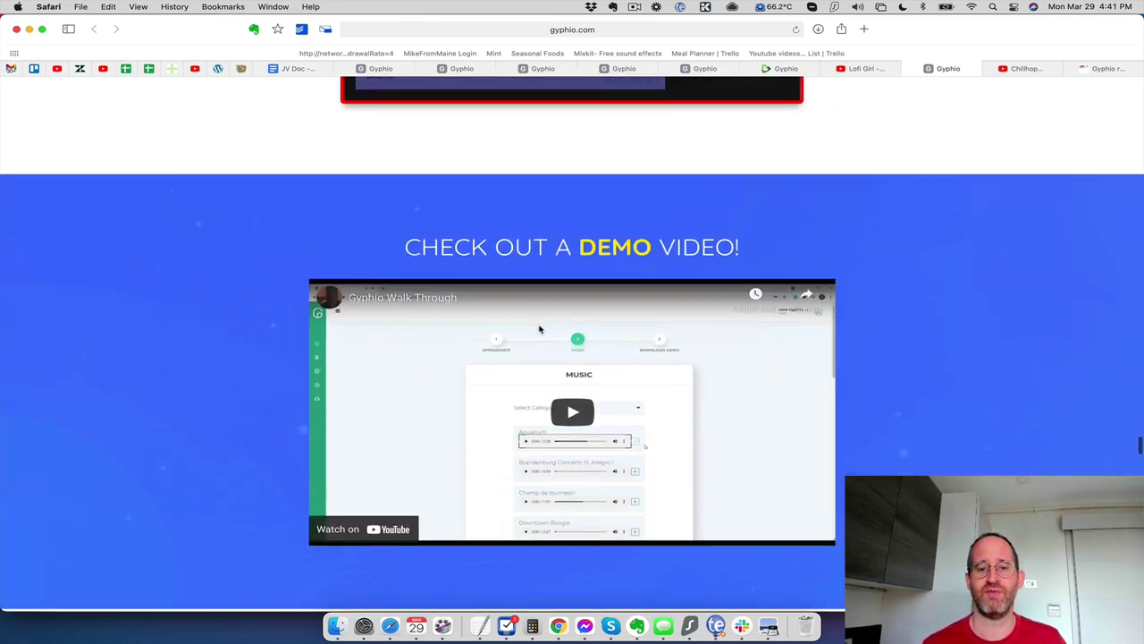
{"action": "scroll", "coordinate": [539, 329], "scroll_direction": "up", "scroll_amount": 7}
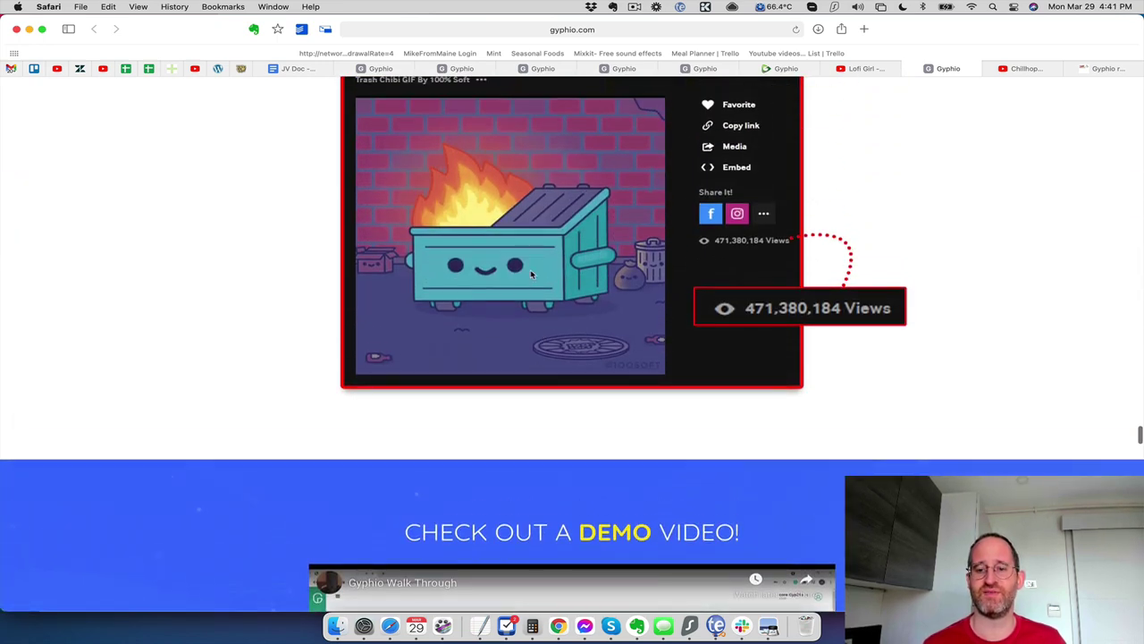
Step: Read the sections on selling to any niche, ChilledCow's net worth, Gyphio's benefits and the product creators
{"action": "scroll", "coordinate": [530, 274], "scroll_direction": "down", "scroll_amount": 20}
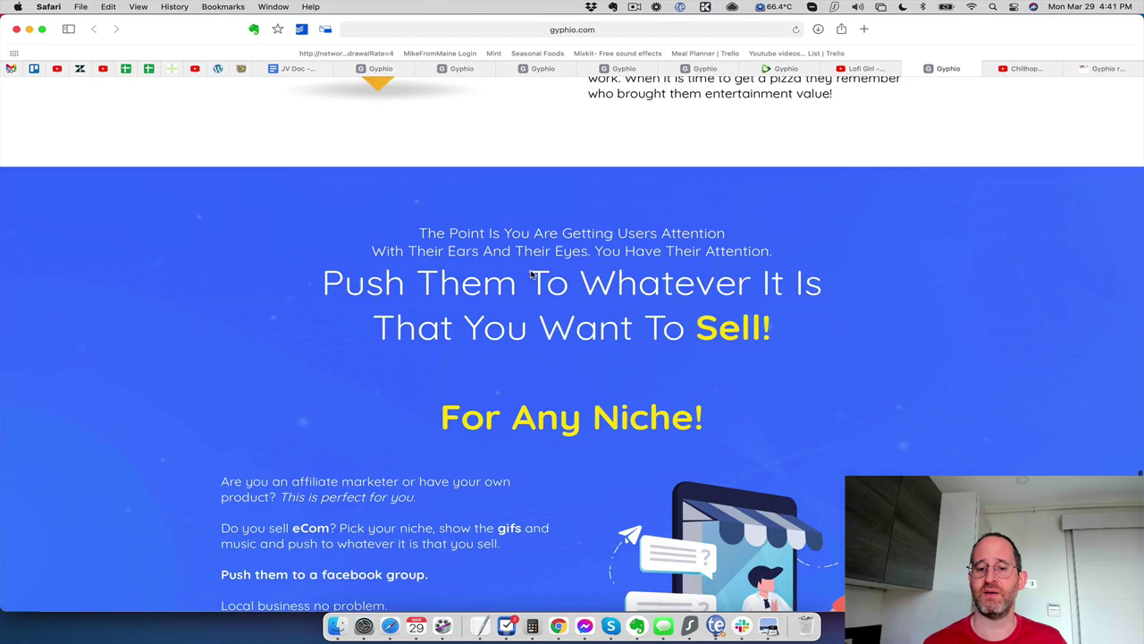
{"action": "scroll", "coordinate": [531, 275], "scroll_direction": "up", "scroll_amount": 20}
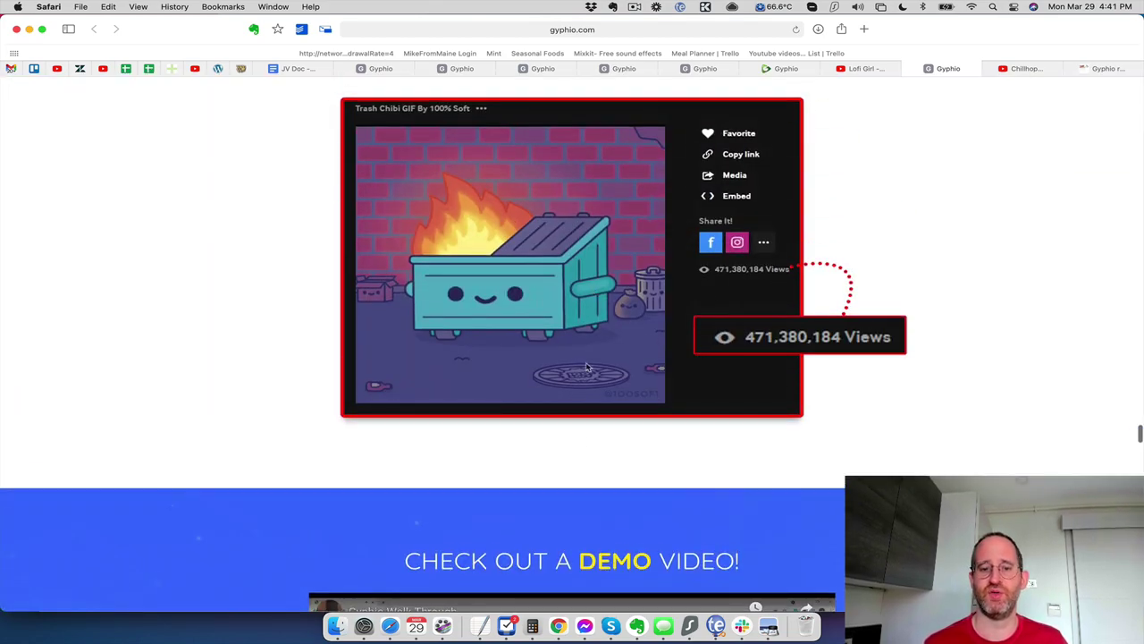
{"action": "scroll", "coordinate": [590, 451], "scroll_direction": "down", "scroll_amount": 20}
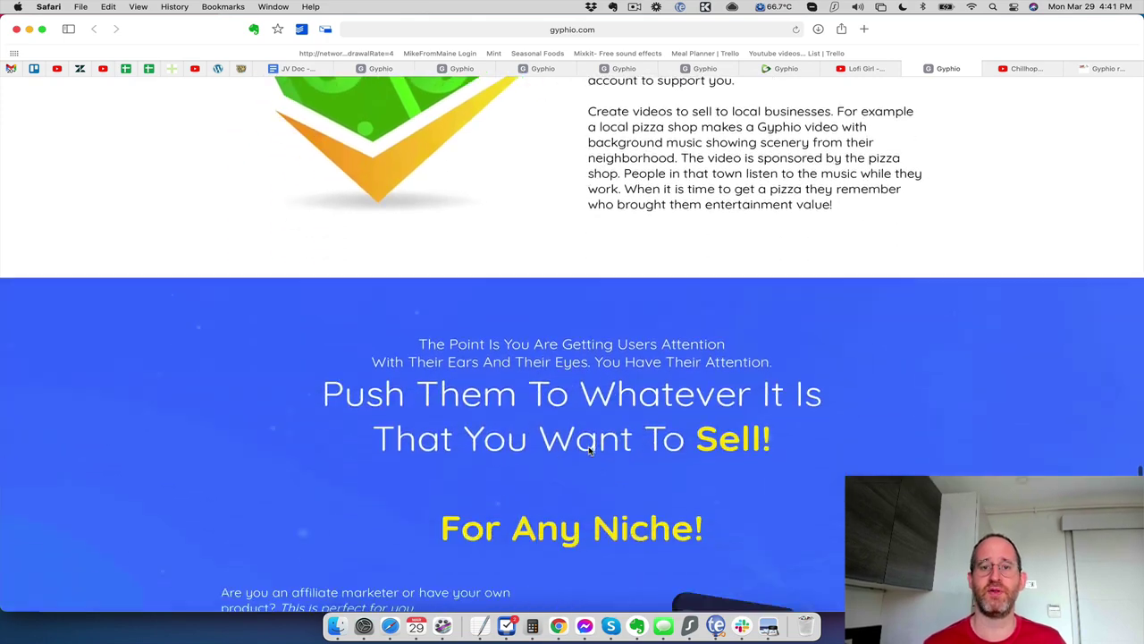
{"action": "scroll", "coordinate": [588, 449], "scroll_direction": "down", "scroll_amount": 20}
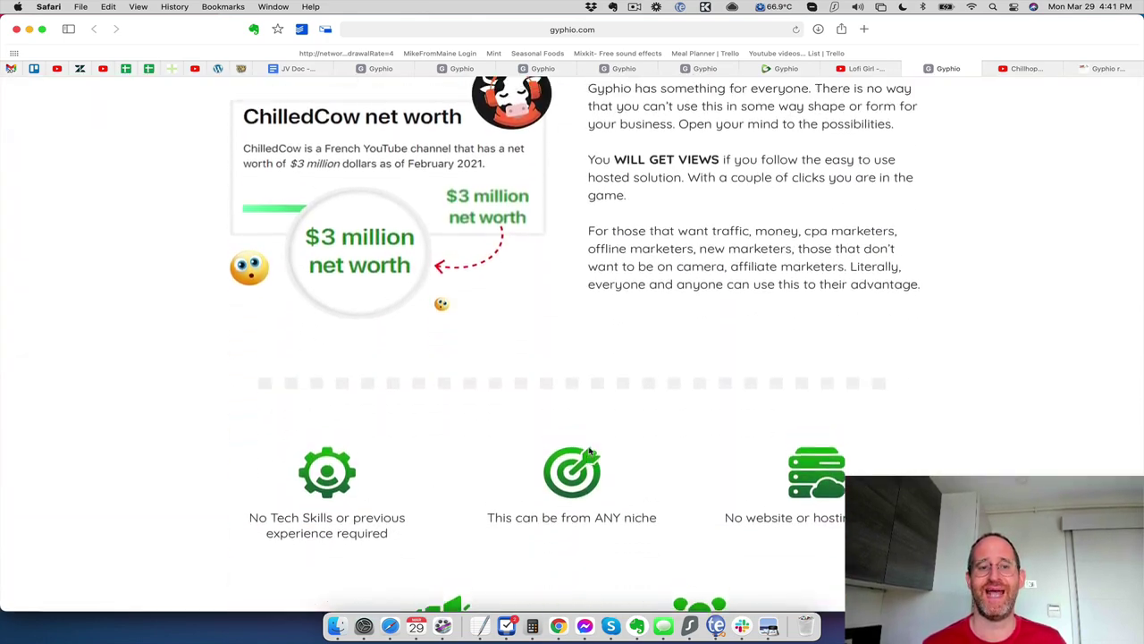
{"action": "scroll", "coordinate": [589, 451], "scroll_direction": "up", "scroll_amount": 3}
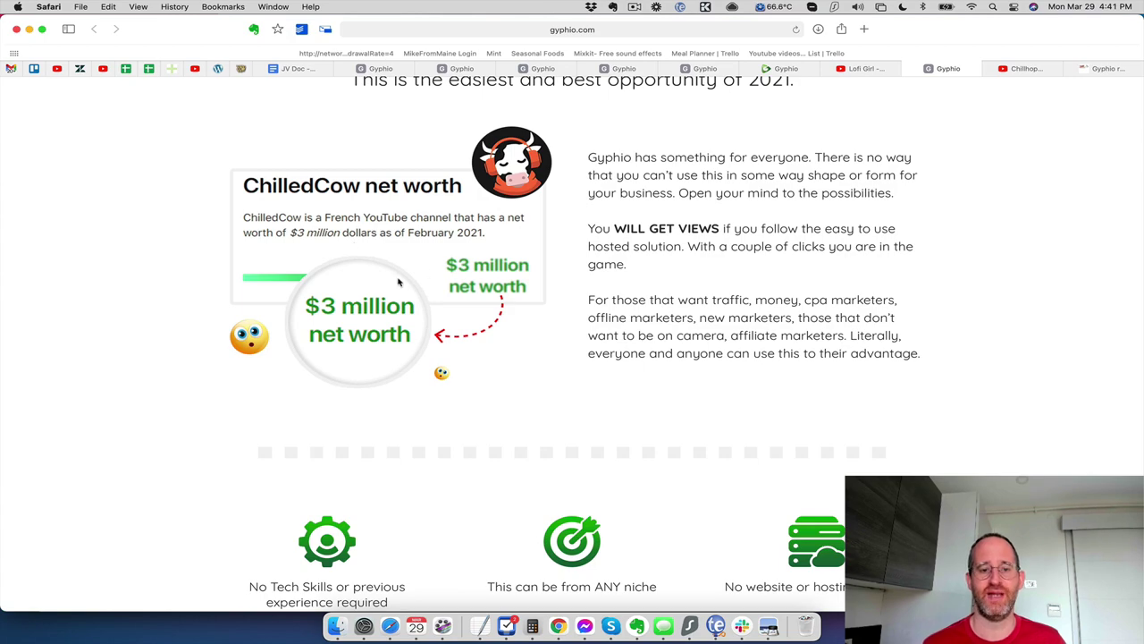
{"action": "scroll", "coordinate": [483, 313], "scroll_direction": "down", "scroll_amount": 20}
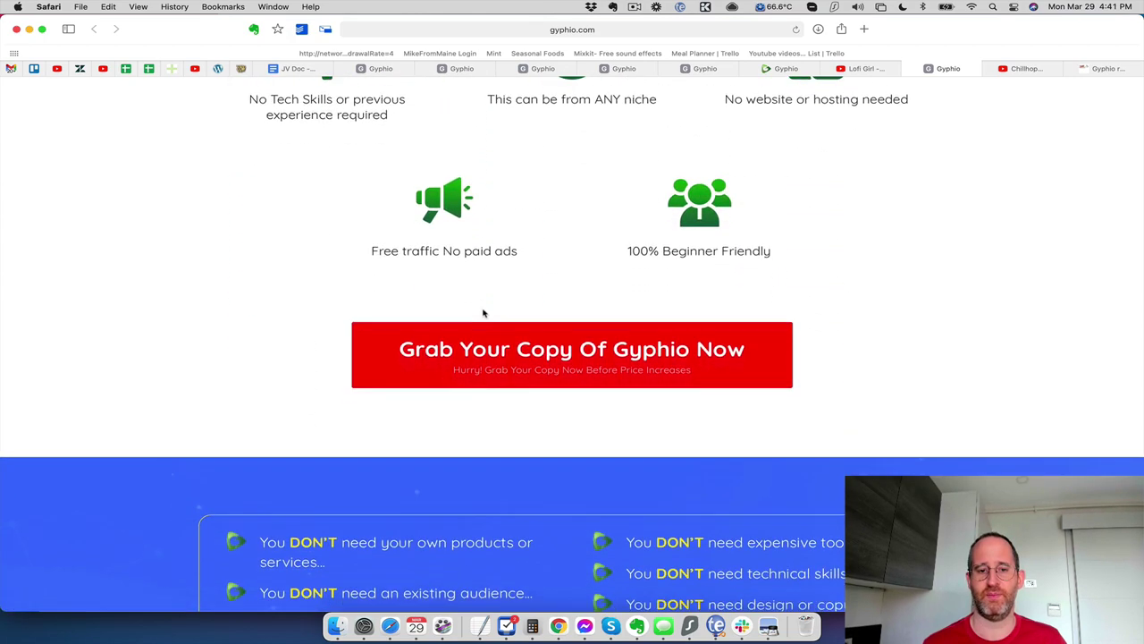
{"action": "scroll", "coordinate": [483, 313], "scroll_direction": "down", "scroll_amount": 20}
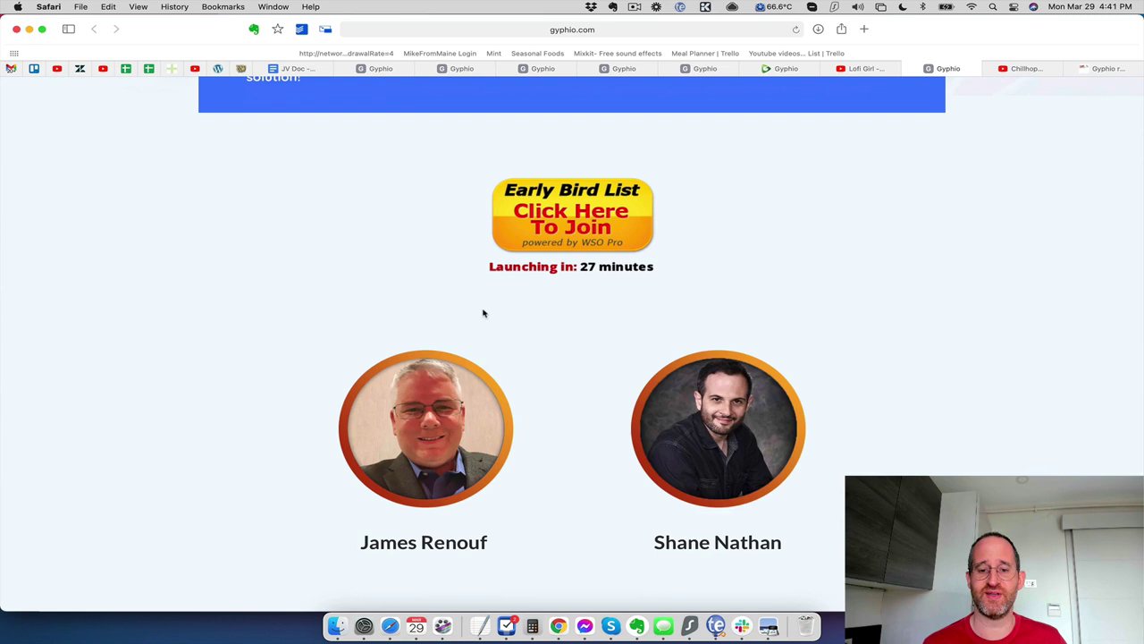
{"action": "scroll", "coordinate": [483, 313], "scroll_direction": "up", "scroll_amount": 1}
{"action": "scroll", "coordinate": [546, 447], "scroll_direction": "down", "scroll_amount": 1}
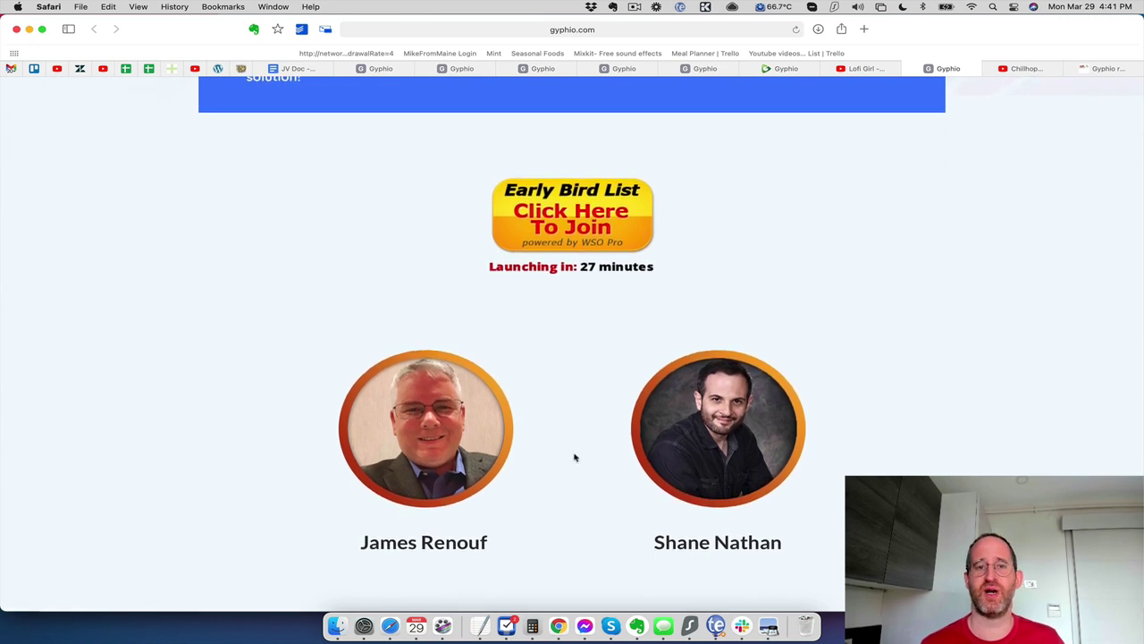
{"action": "scroll", "coordinate": [590, 467], "scroll_direction": "up", "scroll_amount": 1}
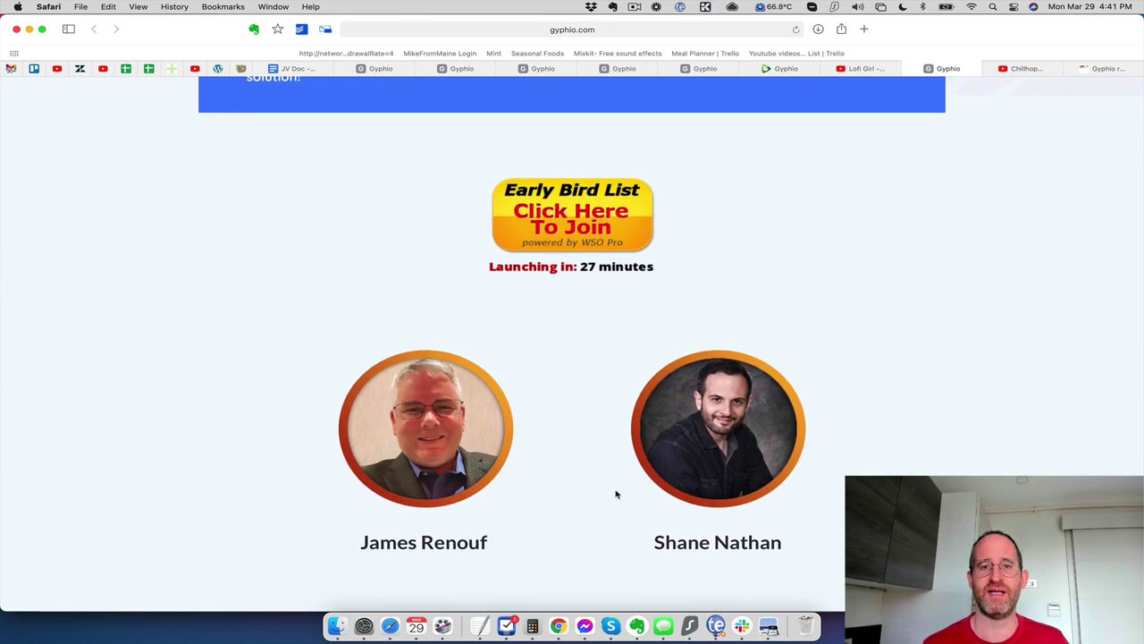
Step: Return to the top of the sales page and switch to the Gyphio app's All Campaigns dashboard
{"action": "scroll", "coordinate": [604, 521], "scroll_direction": "up", "scroll_amount": 20}
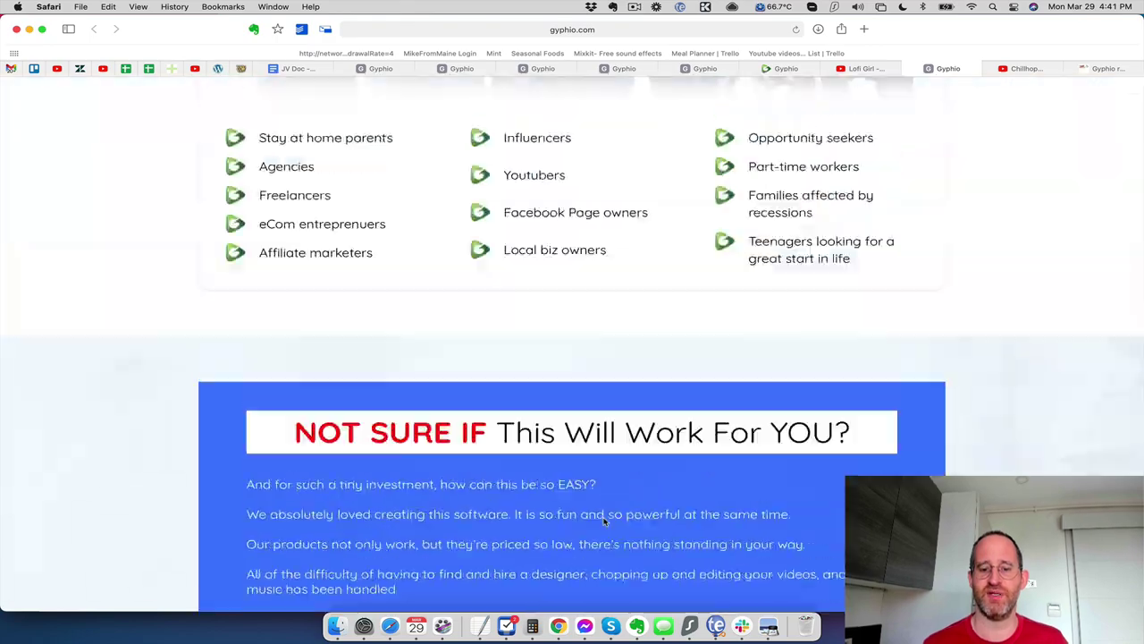
{"action": "scroll", "coordinate": [604, 521], "scroll_direction": "up", "scroll_amount": 20}
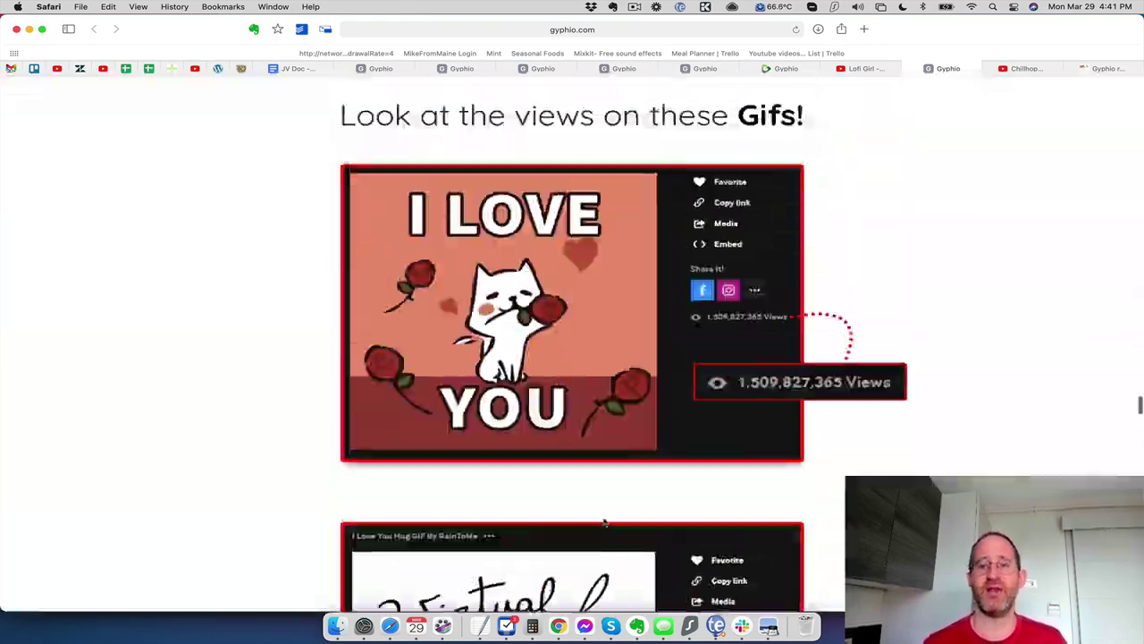
{"action": "scroll", "coordinate": [604, 521], "scroll_direction": "up", "scroll_amount": 20}
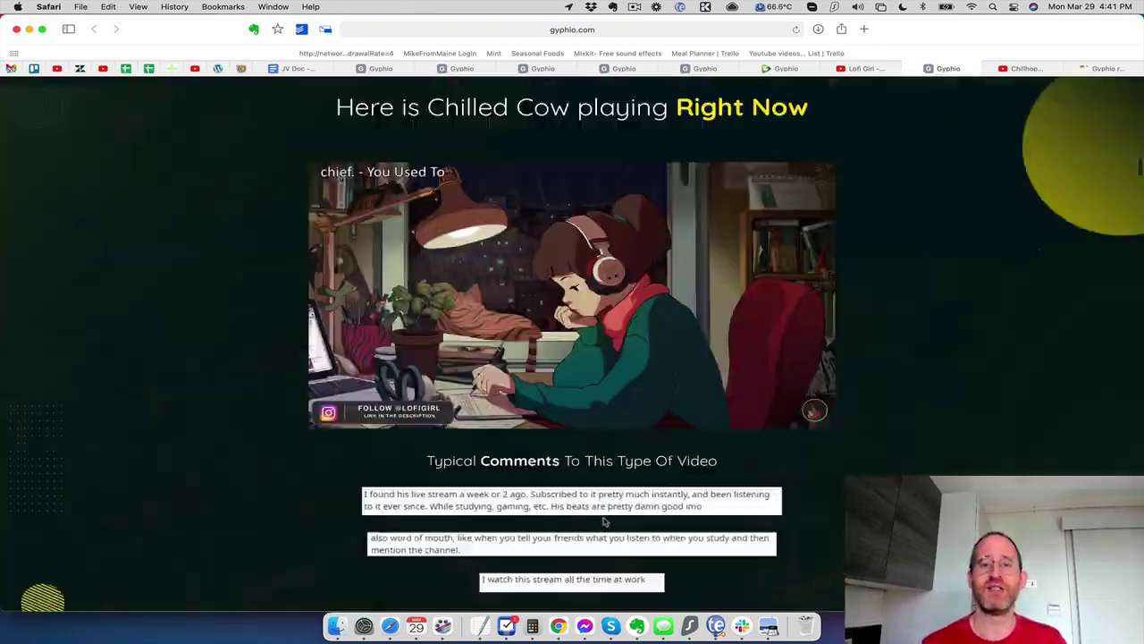
{"action": "scroll", "coordinate": [603, 521], "scroll_direction": "up", "scroll_amount": 5}
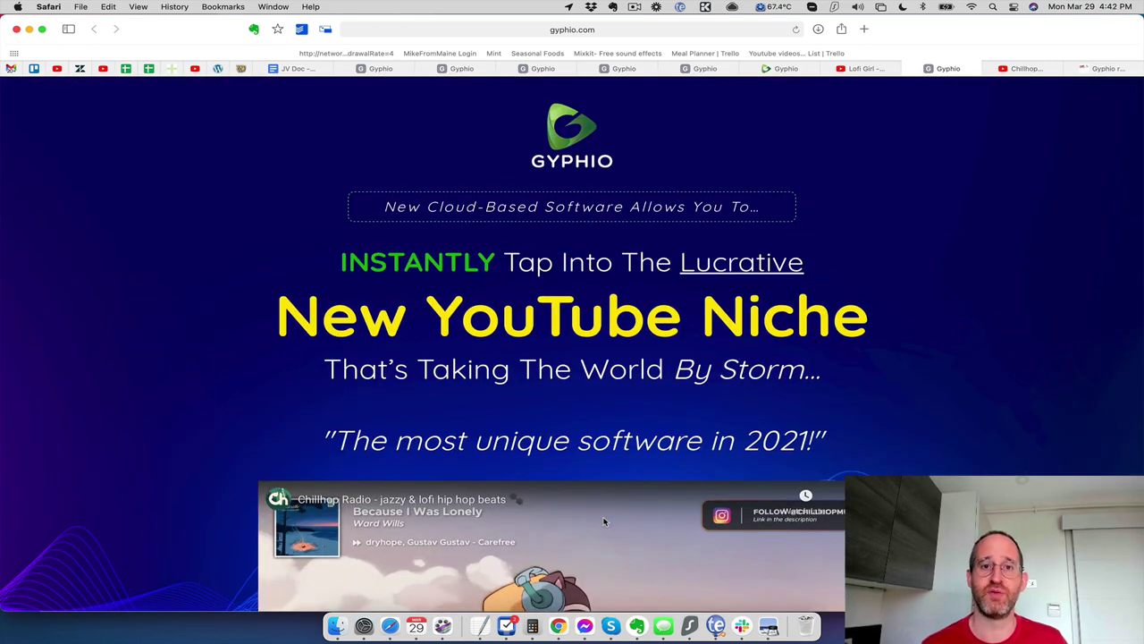
{"action": "key", "text": "ctrl+shift+Tab"}
{"action": "key", "text": "ctrl+shift+Tab"}
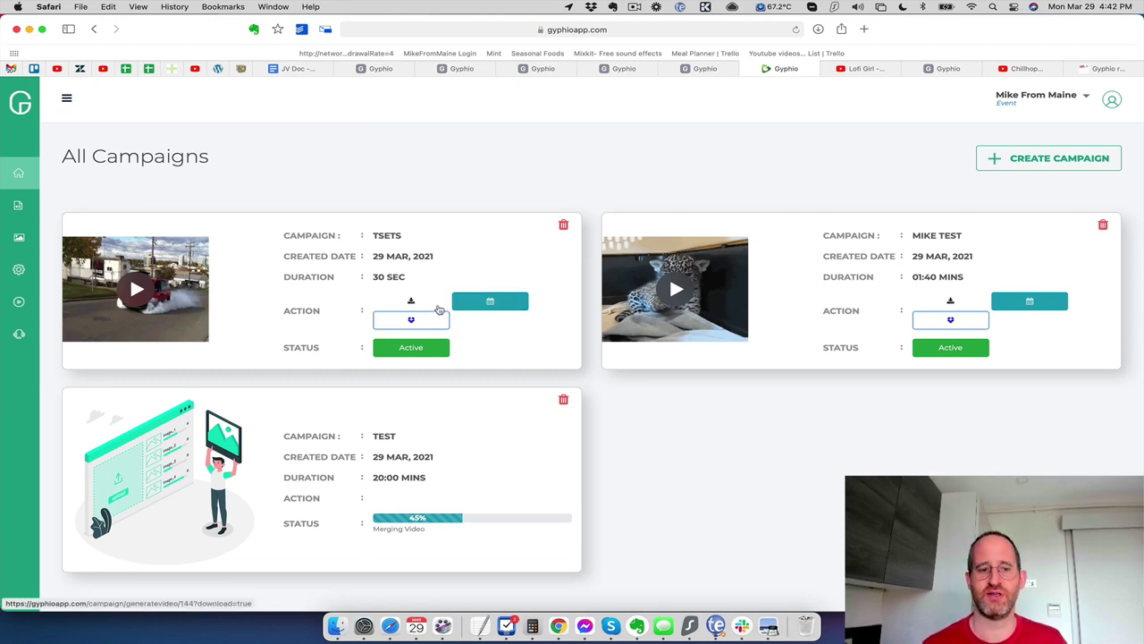
Step: Play and pause the preview videos of the TSETS campaign and the leopard cub campaign on the dashboard
{"action": "left_click", "coordinate": [134, 300]}
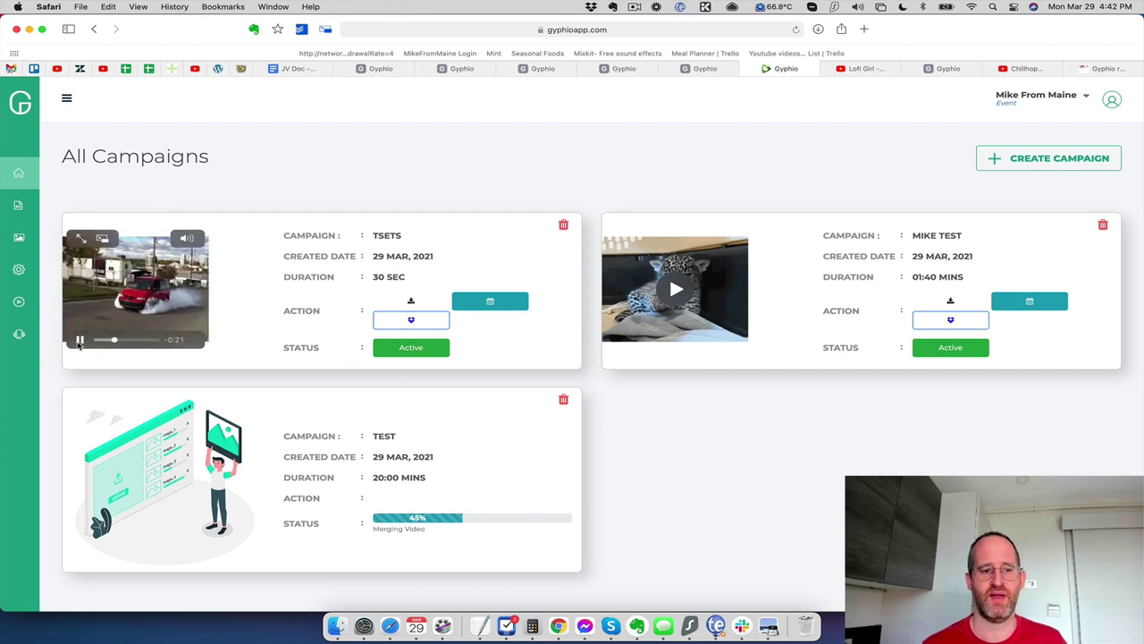
{"action": "left_click", "coordinate": [80, 340]}
{"action": "left_click", "coordinate": [674, 289]}
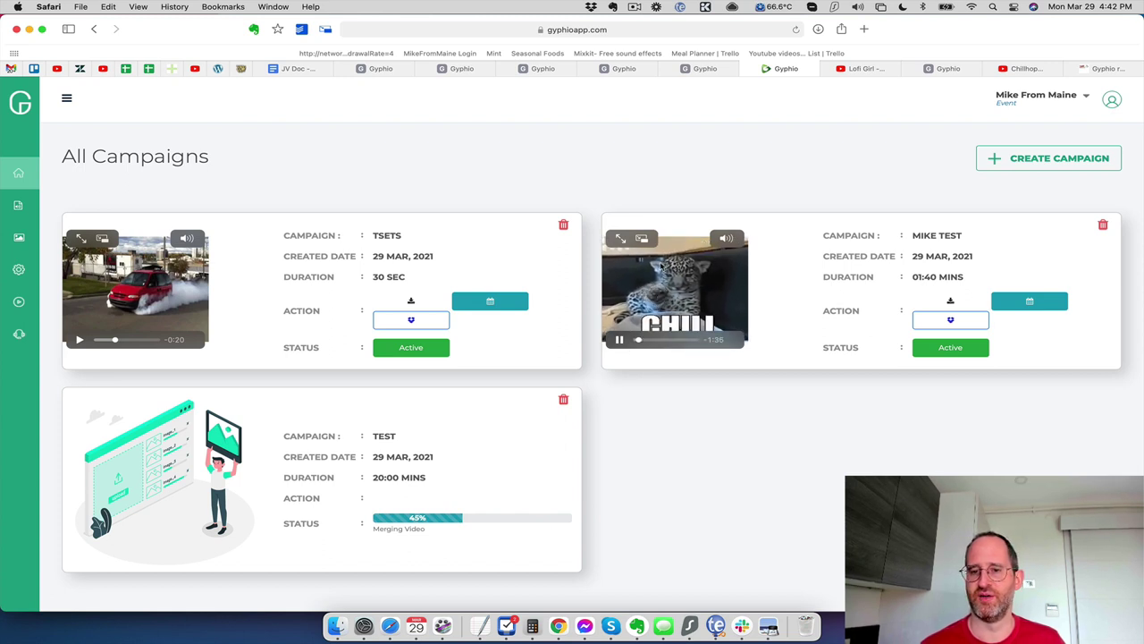
{"action": "left_click", "coordinate": [621, 341]}
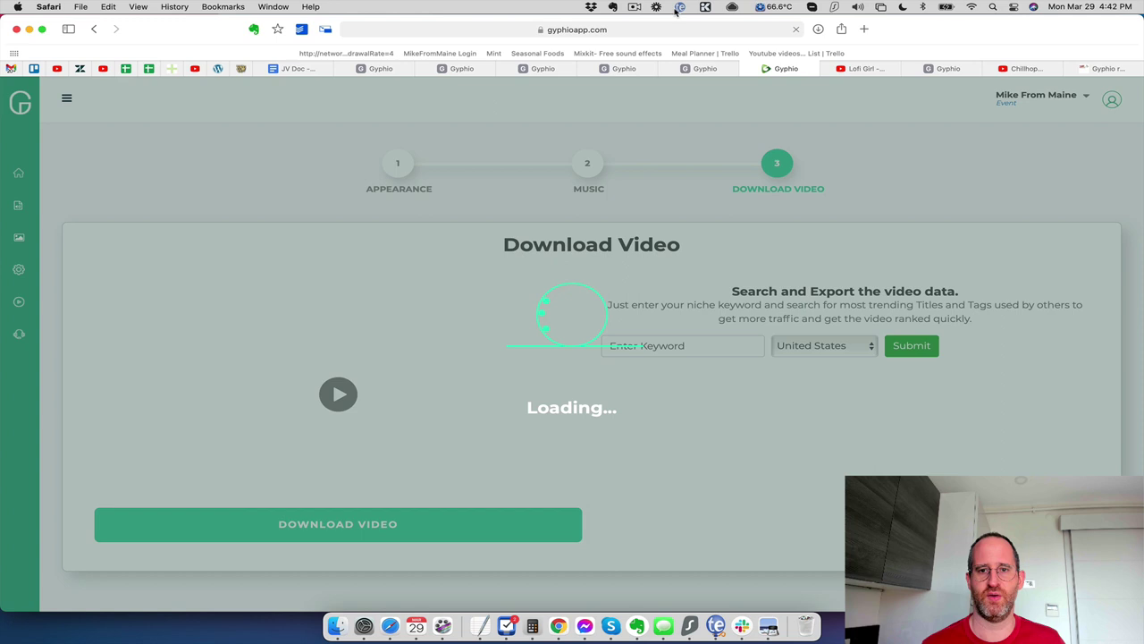
{"action": "left_click", "coordinate": [637, 7]}
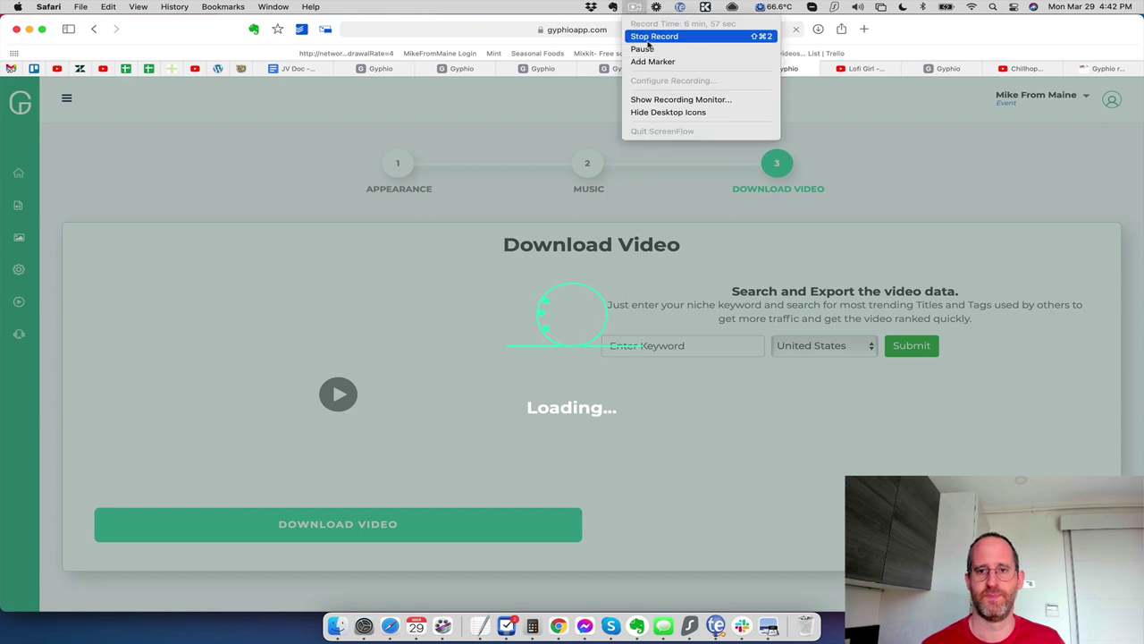
{"action": "left_click", "coordinate": [640, 47]}
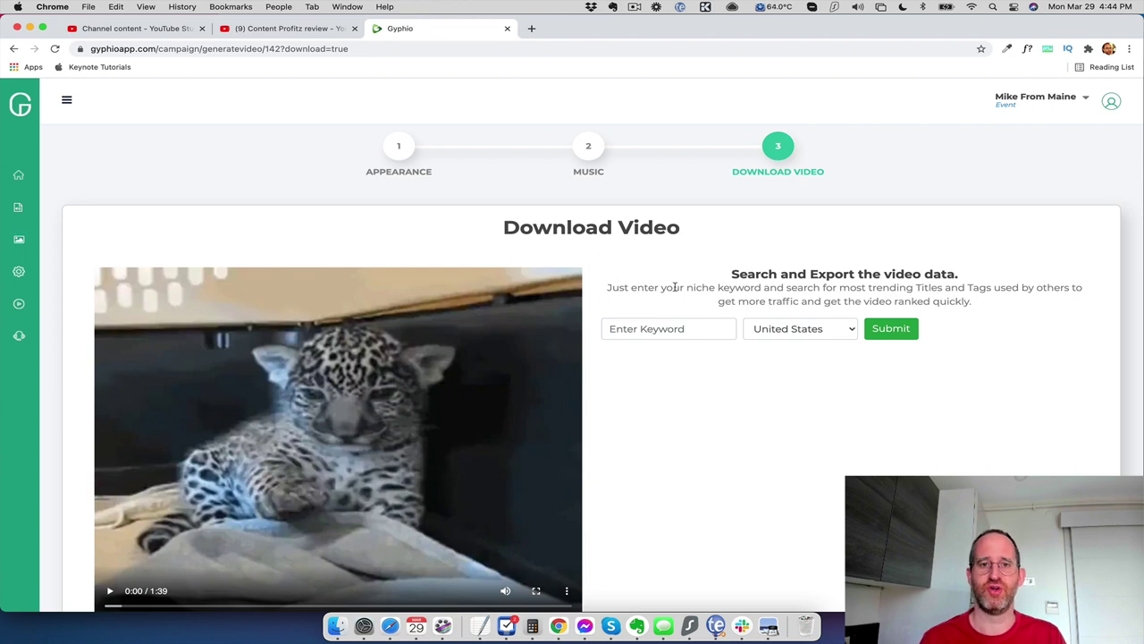
Step: Play the leopard cub campaign's video on the Download Video page, skip ahead through its GIFs, and pause it around 0:51
{"action": "scroll", "coordinate": [710, 285], "scroll_direction": "down", "scroll_amount": 5}
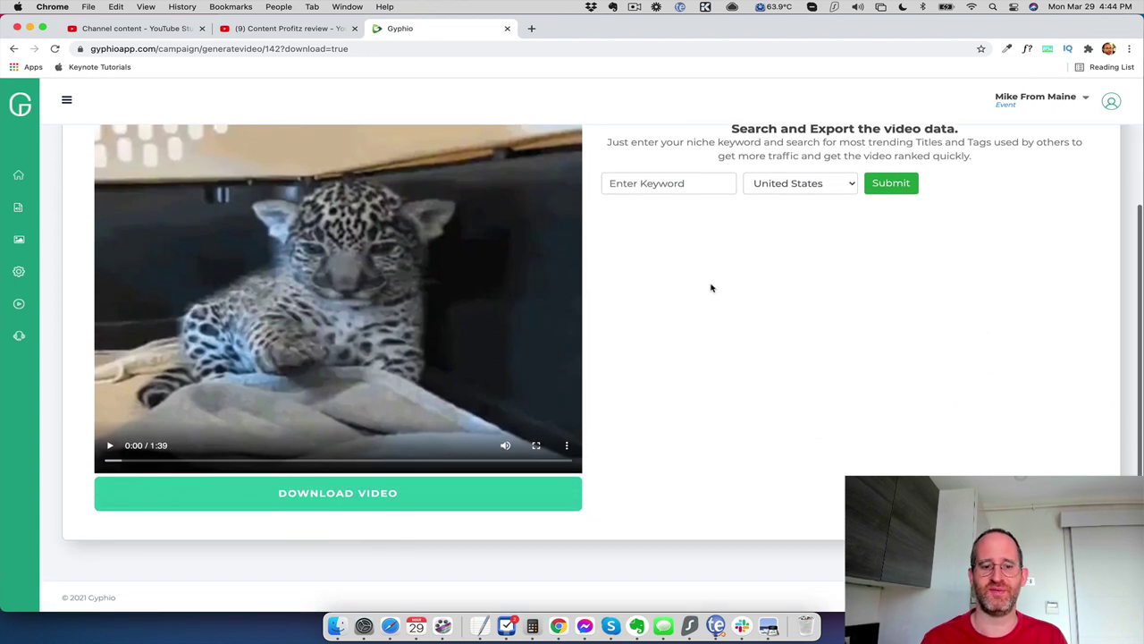
{"action": "scroll", "coordinate": [633, 287], "scroll_direction": "up", "scroll_amount": 2}
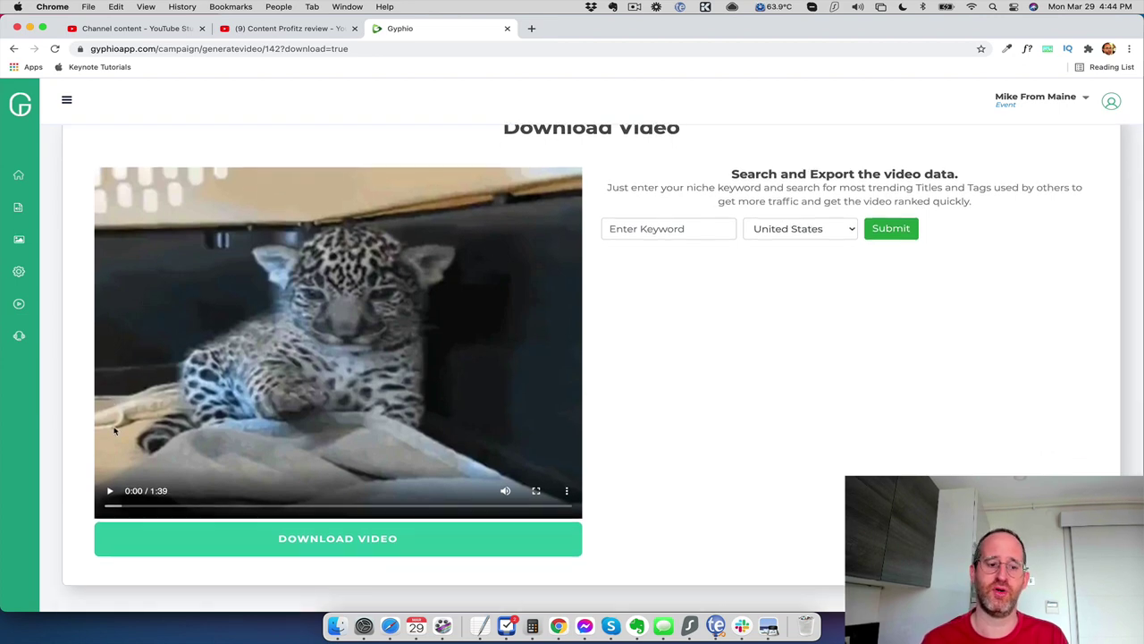
{"action": "left_click", "coordinate": [107, 492]}
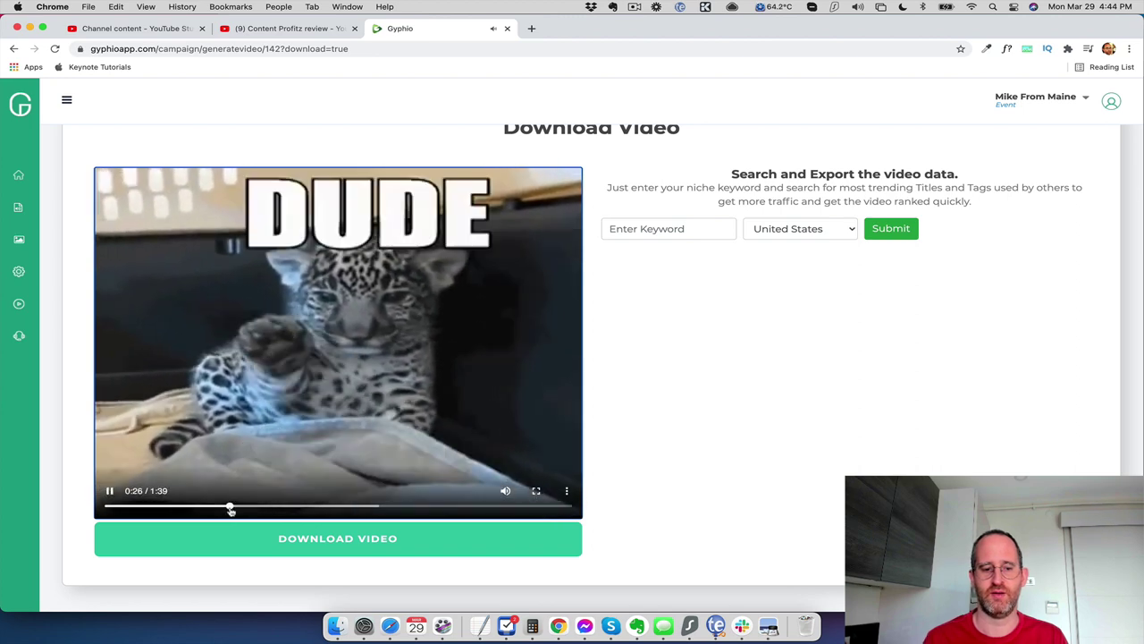
{"action": "left_click", "coordinate": [277, 507]}
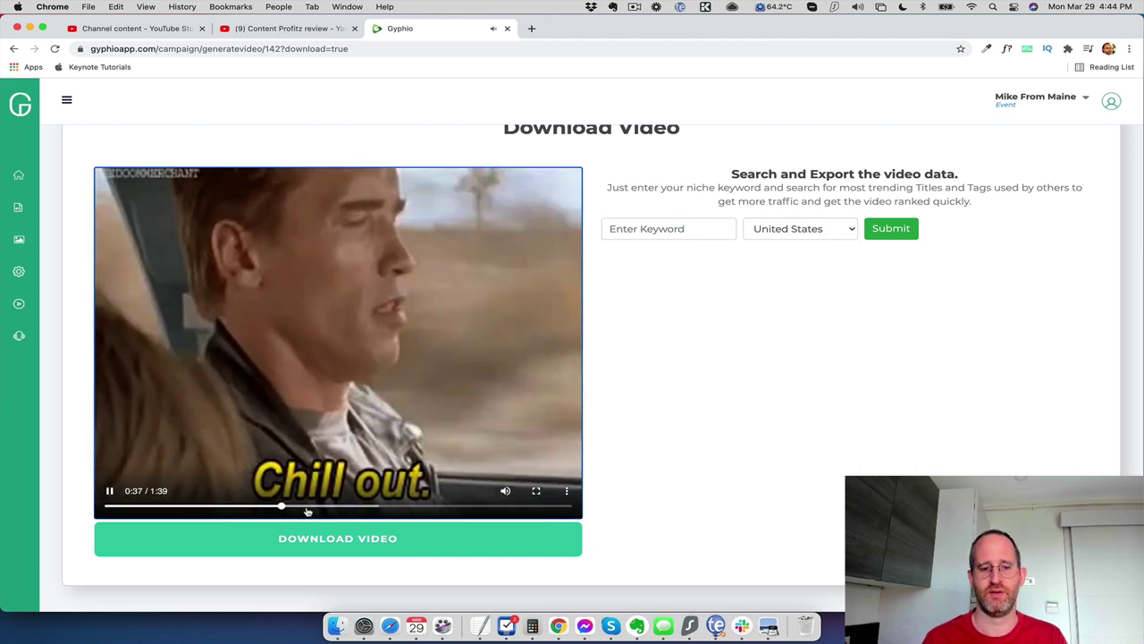
{"action": "left_click", "coordinate": [309, 508]}
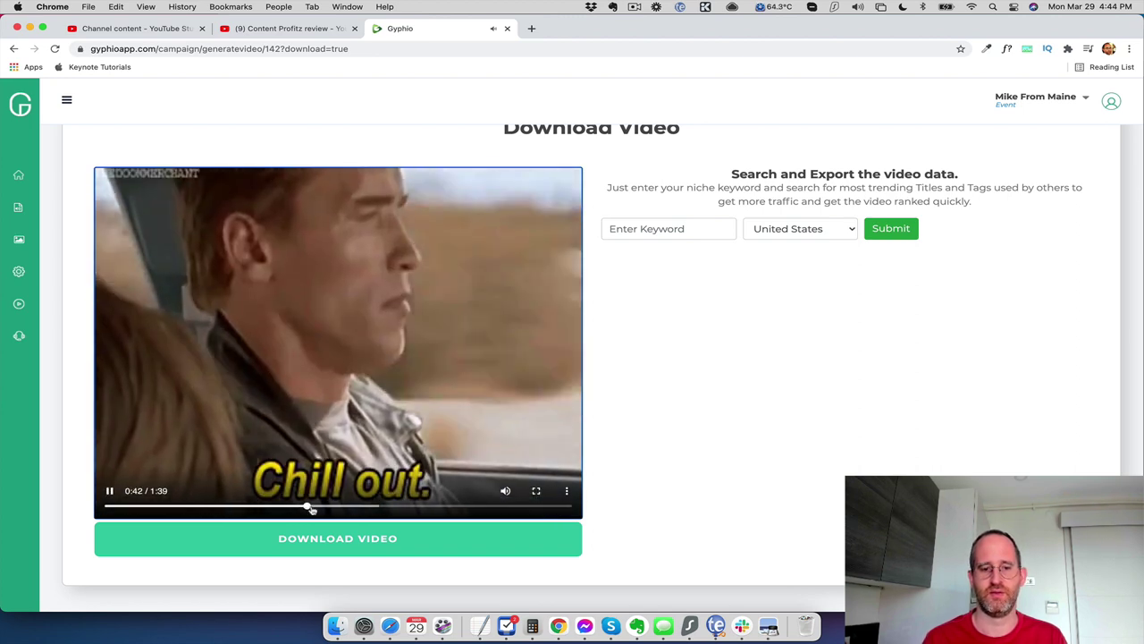
{"action": "left_click", "coordinate": [342, 507]}
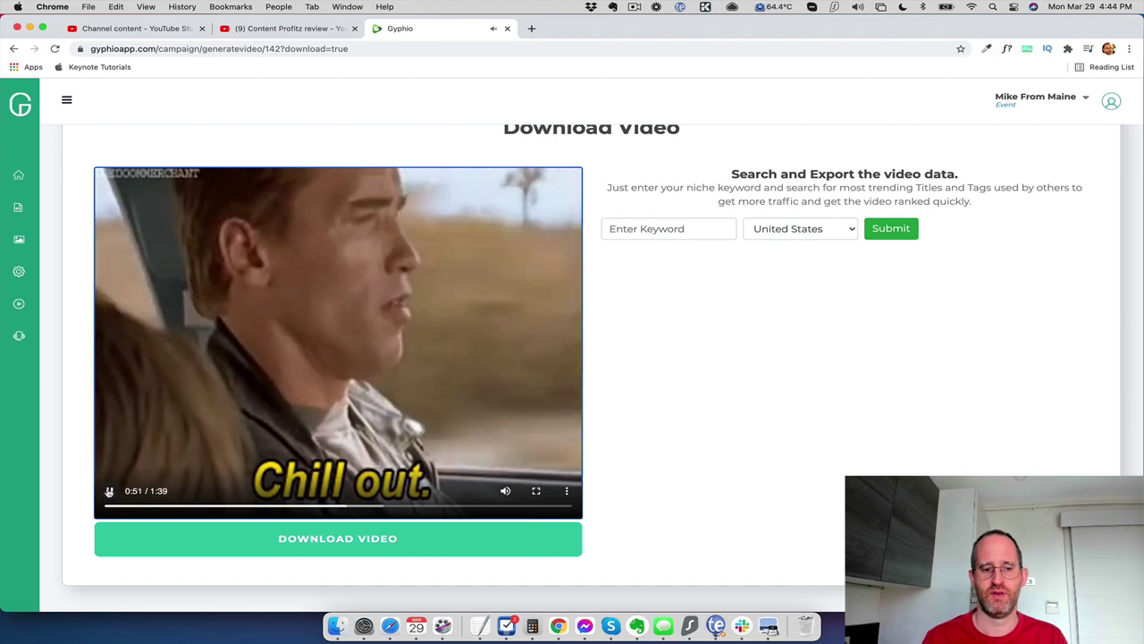
{"action": "left_click", "coordinate": [110, 491]}
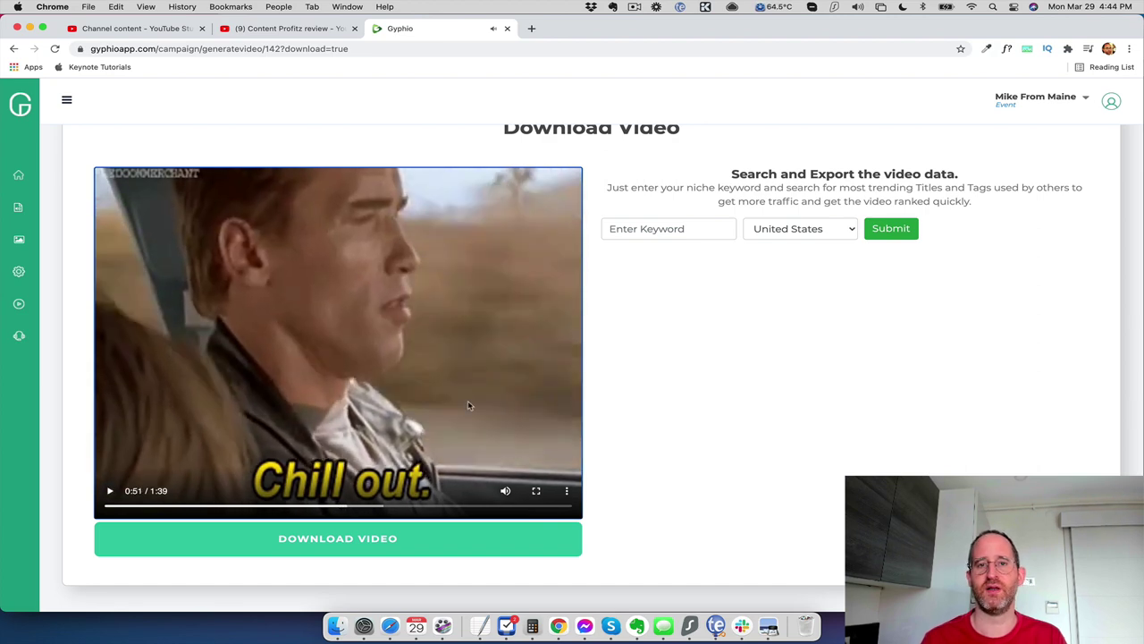
Step: Return to the campaigns dashboard and create a campaign named "mikemainetest" that makes its video from GIFs
{"action": "scroll", "coordinate": [400, 370], "scroll_direction": "up", "scroll_amount": 2}
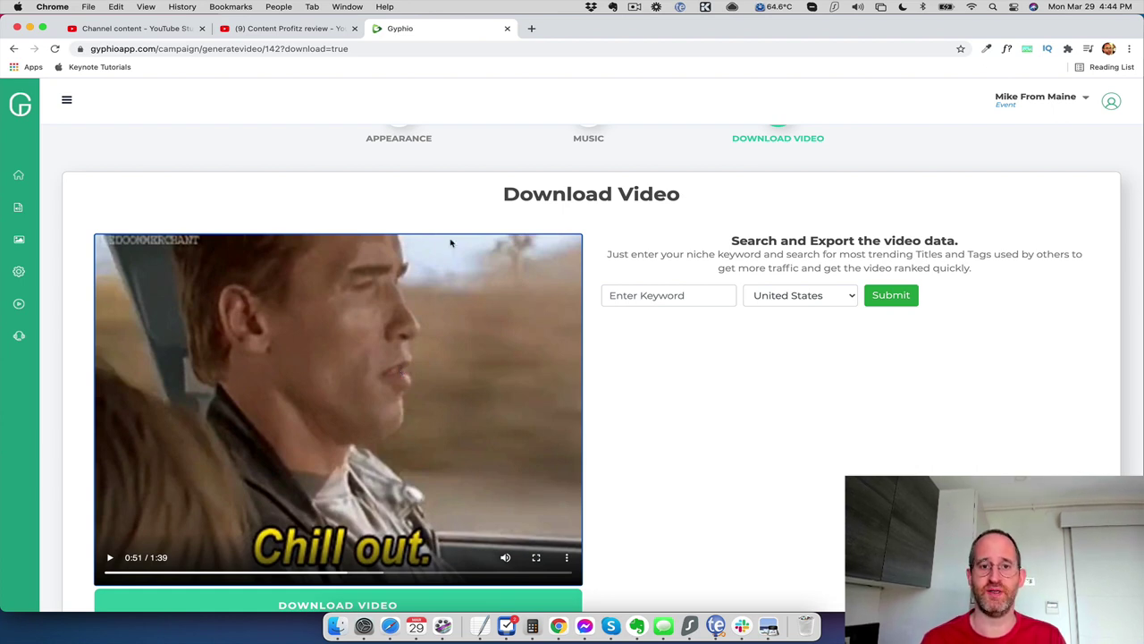
{"action": "scroll", "coordinate": [623, 277], "scroll_direction": "up", "scroll_amount": 2}
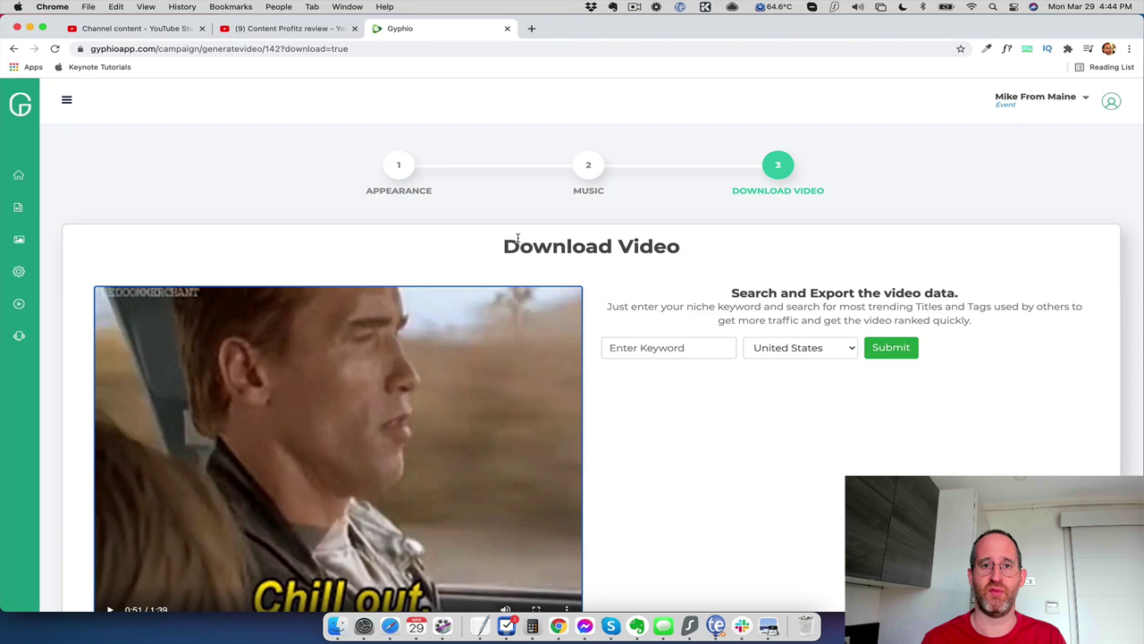
{"action": "left_click", "coordinate": [19, 177]}
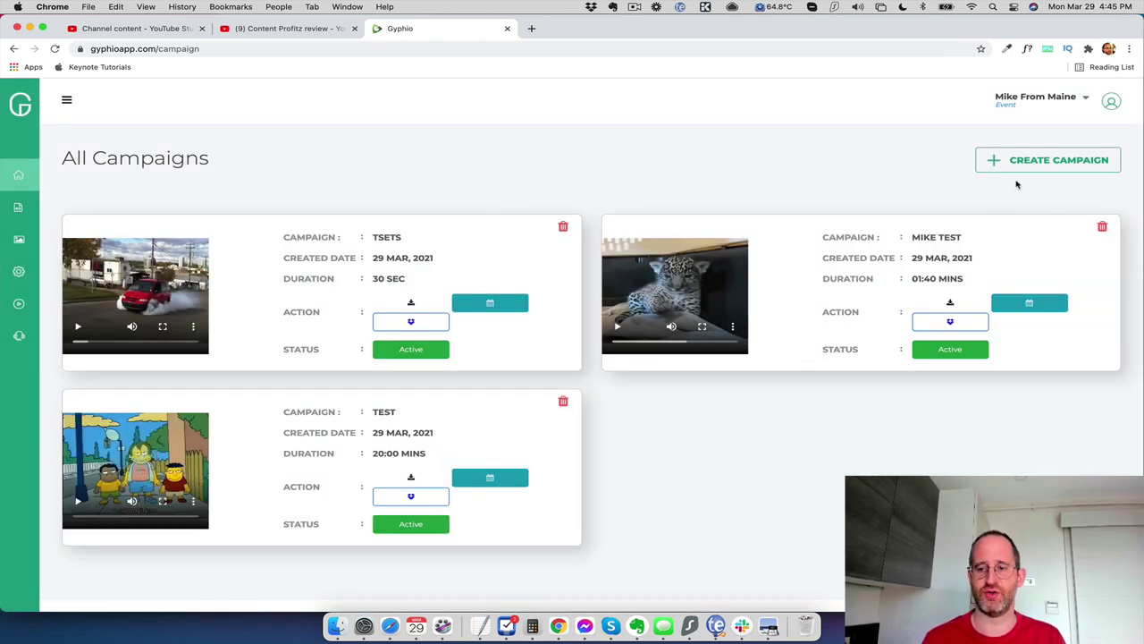
{"action": "left_click", "coordinate": [1056, 162]}
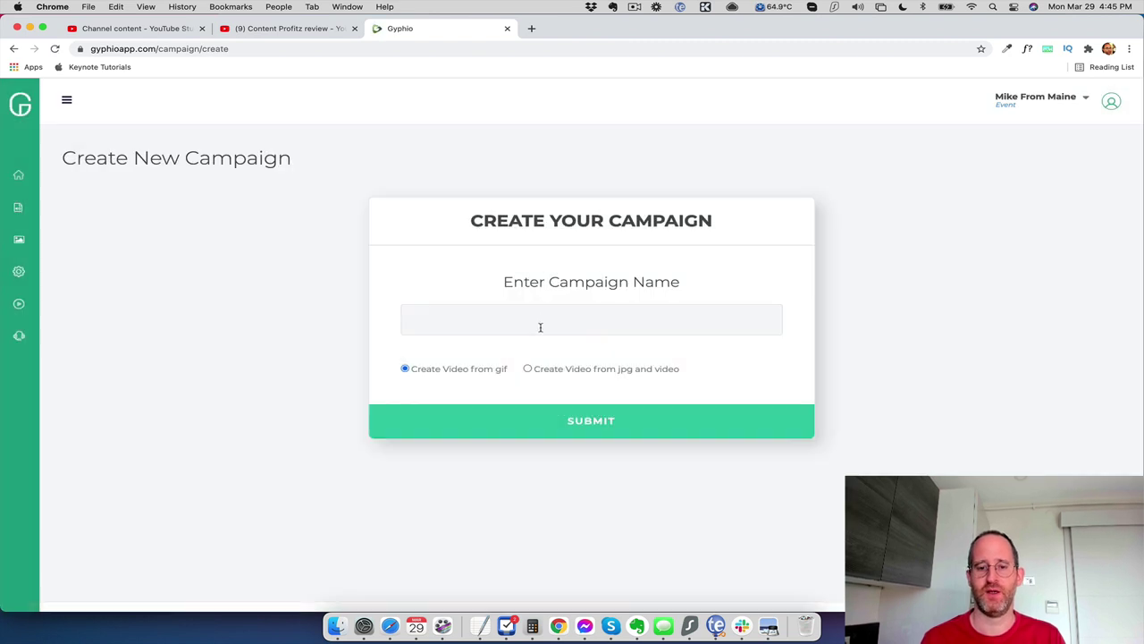
{"action": "left_click", "coordinate": [540, 327]}
{"action": "type", "text": "mikemainetest"}
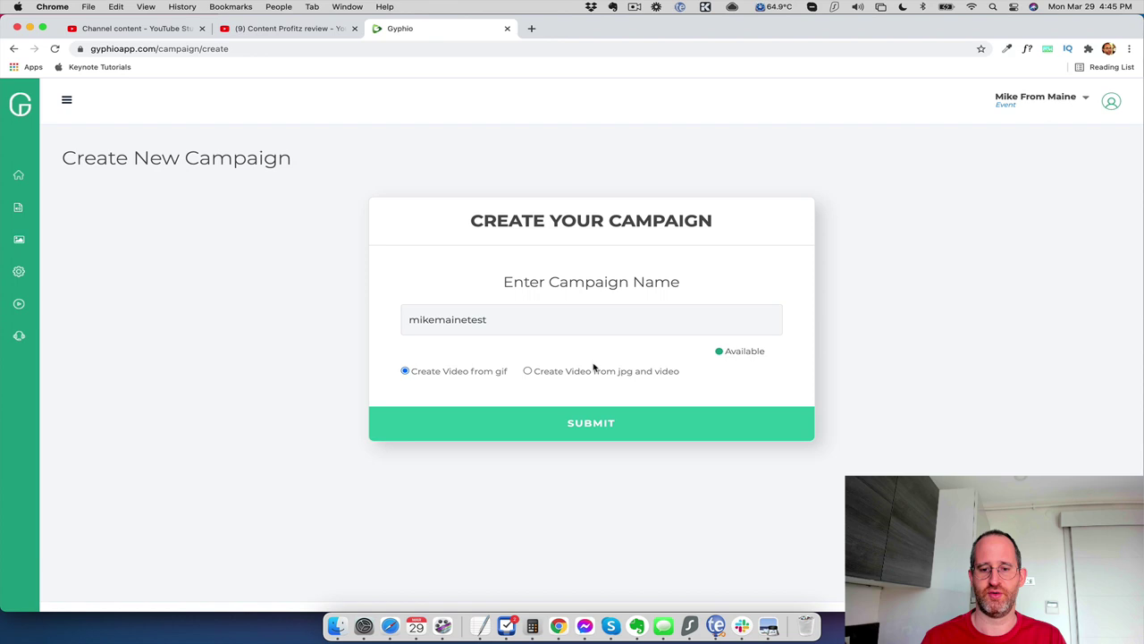
{"action": "left_click", "coordinate": [572, 420]}
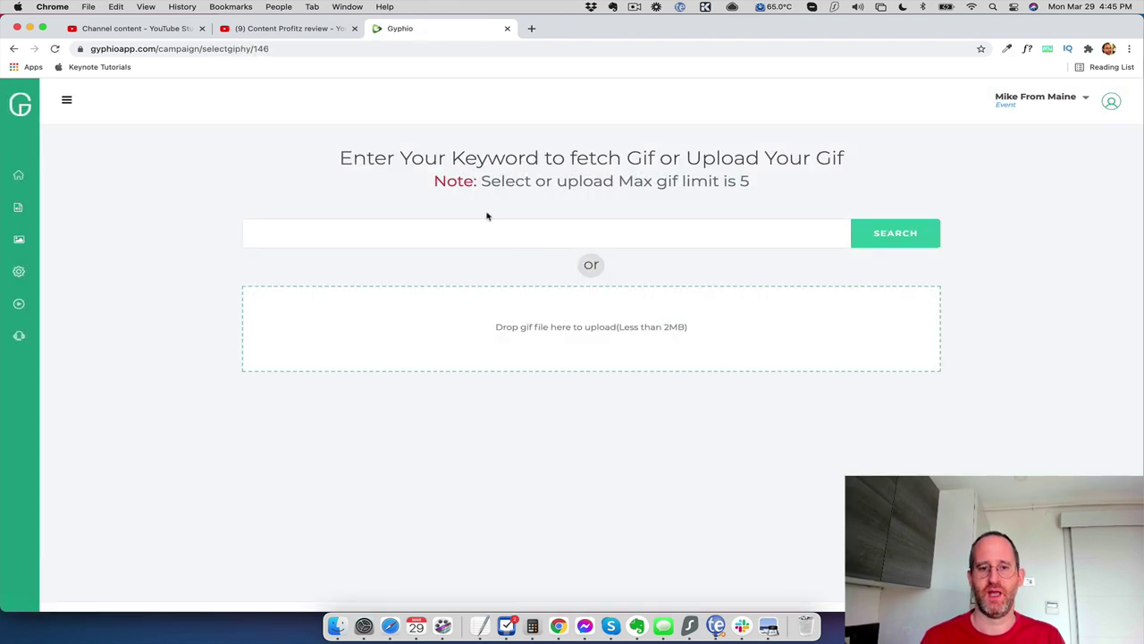
Step: Search for GIFs with the keyword "chilled beach"
{"action": "left_click", "coordinate": [590, 235]}
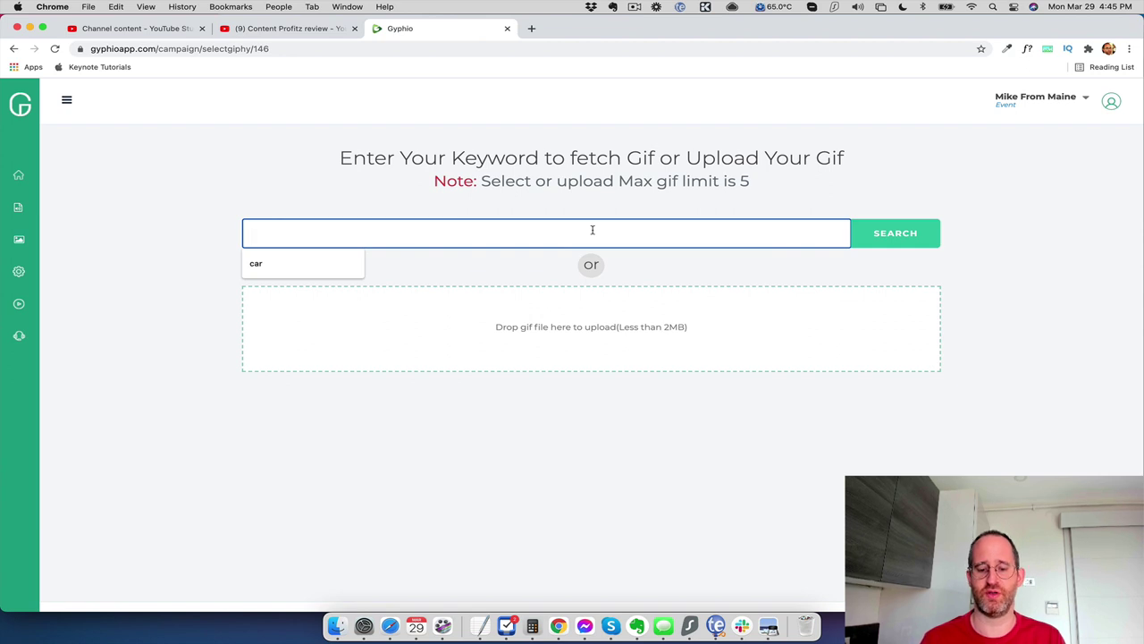
{"action": "type", "text": "chille"}
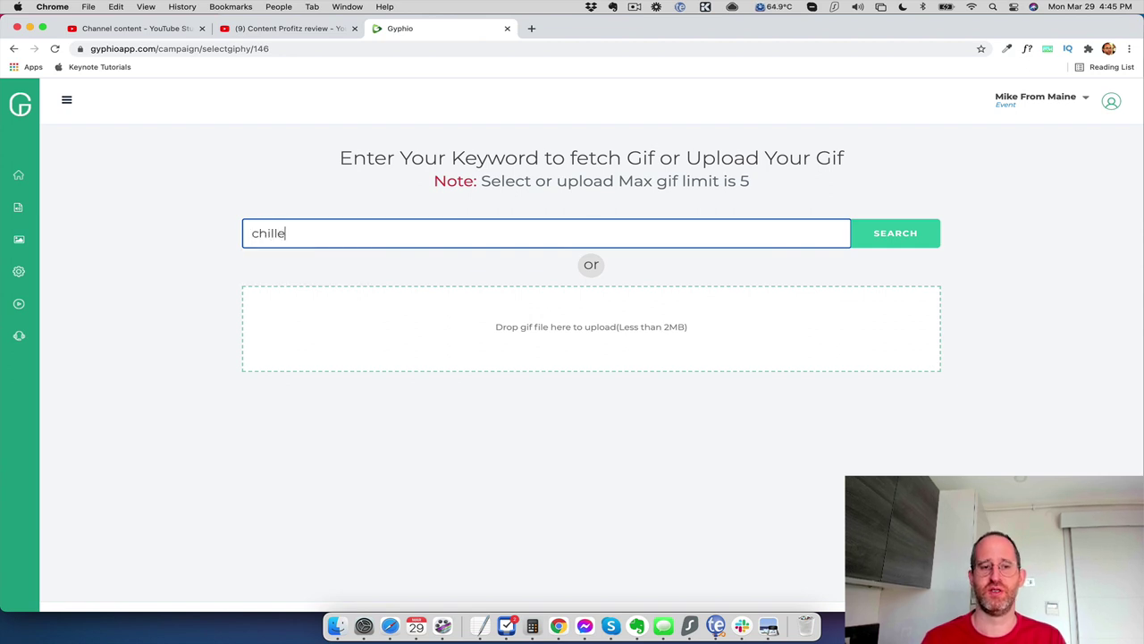
{"action": "type", "text": "d beach"}
{"action": "key", "text": "Return"}
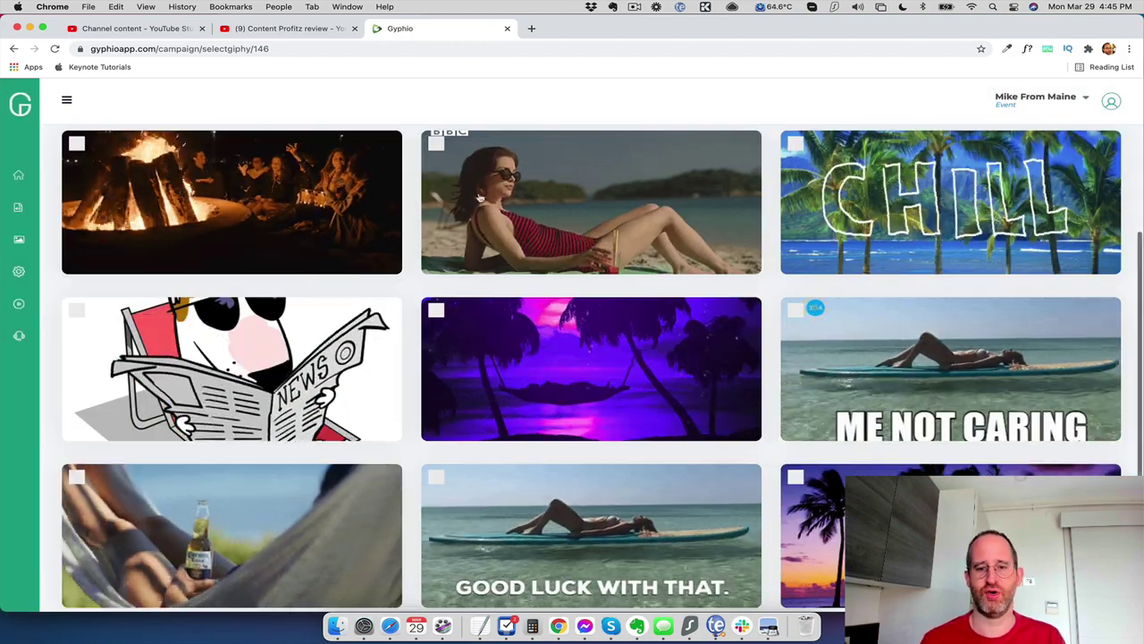
Step: Select the sunbathing woman, "Me not caring", sunset palms and hammock beer bottle GIFs, and continue to the appearance settings
{"action": "left_click", "coordinate": [436, 144]}
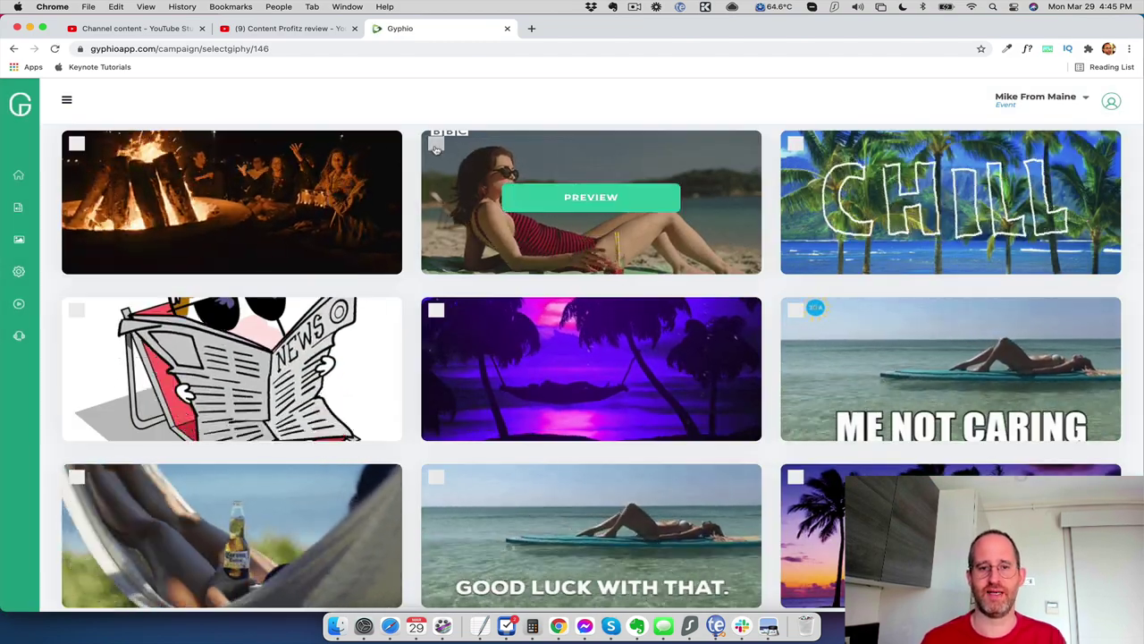
{"action": "scroll", "coordinate": [697, 286], "scroll_direction": "down", "scroll_amount": 1}
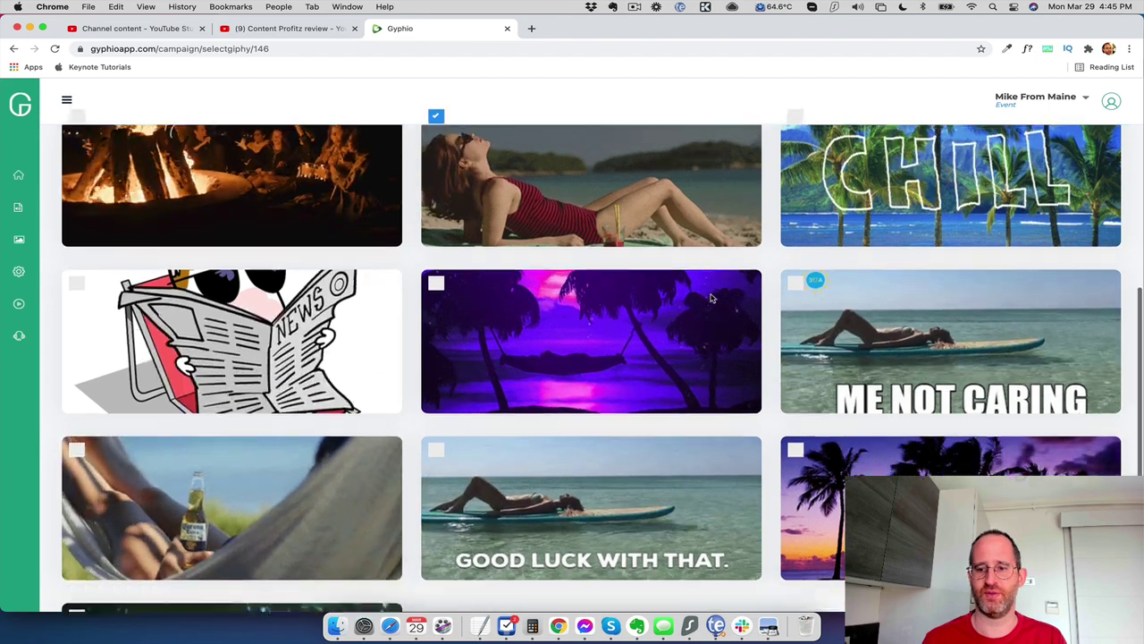
{"action": "left_click", "coordinate": [797, 268]}
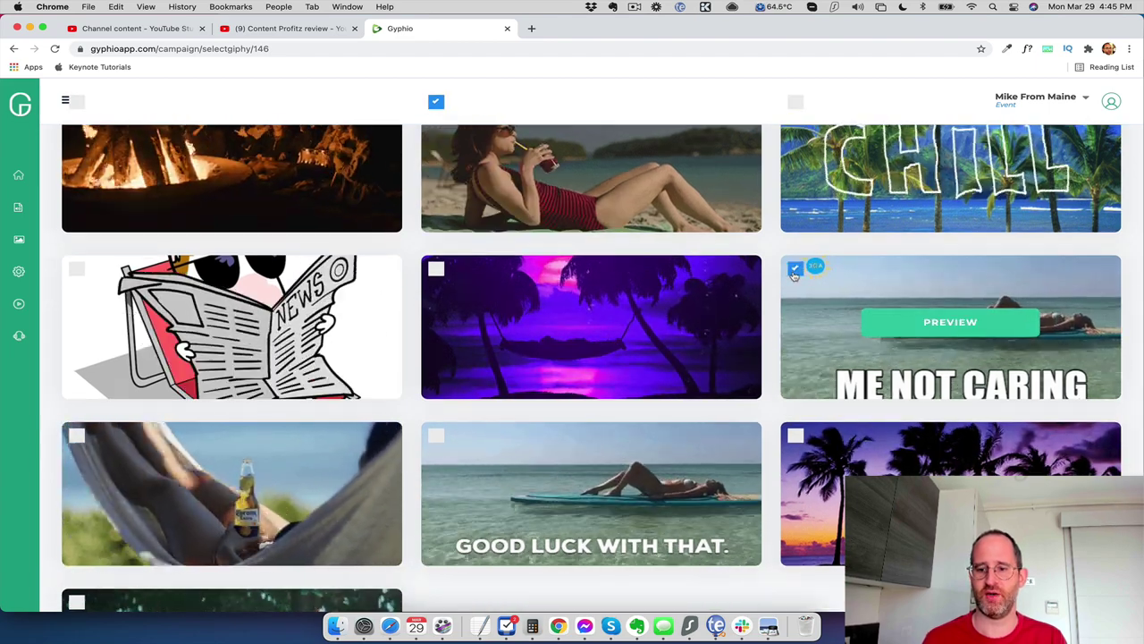
{"action": "left_click", "coordinate": [796, 435]}
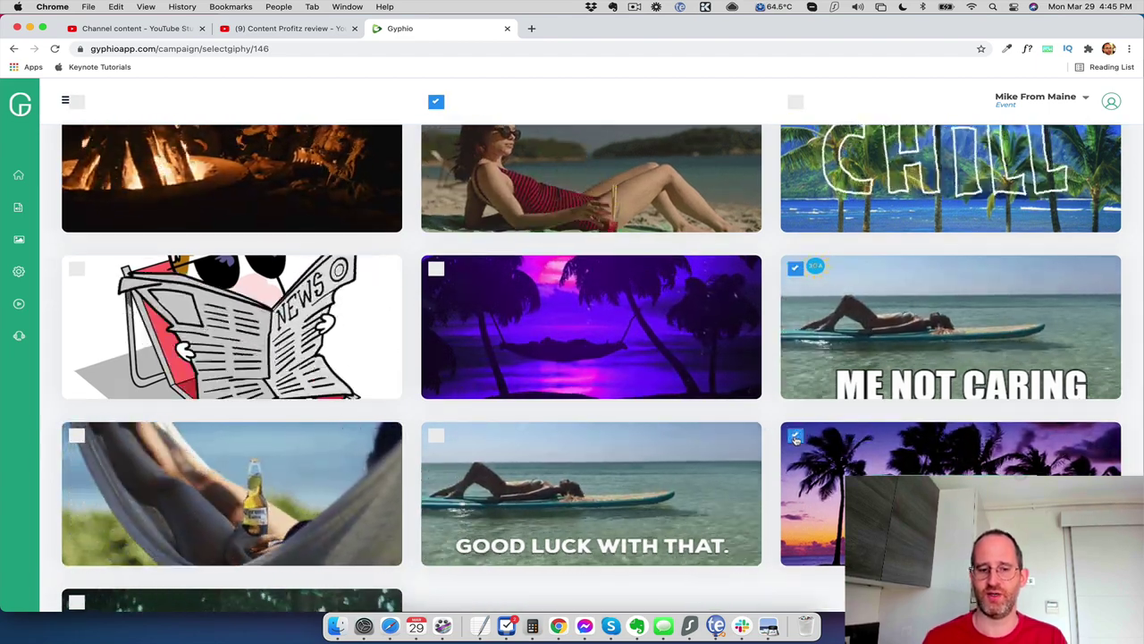
{"action": "left_click", "coordinate": [78, 435]}
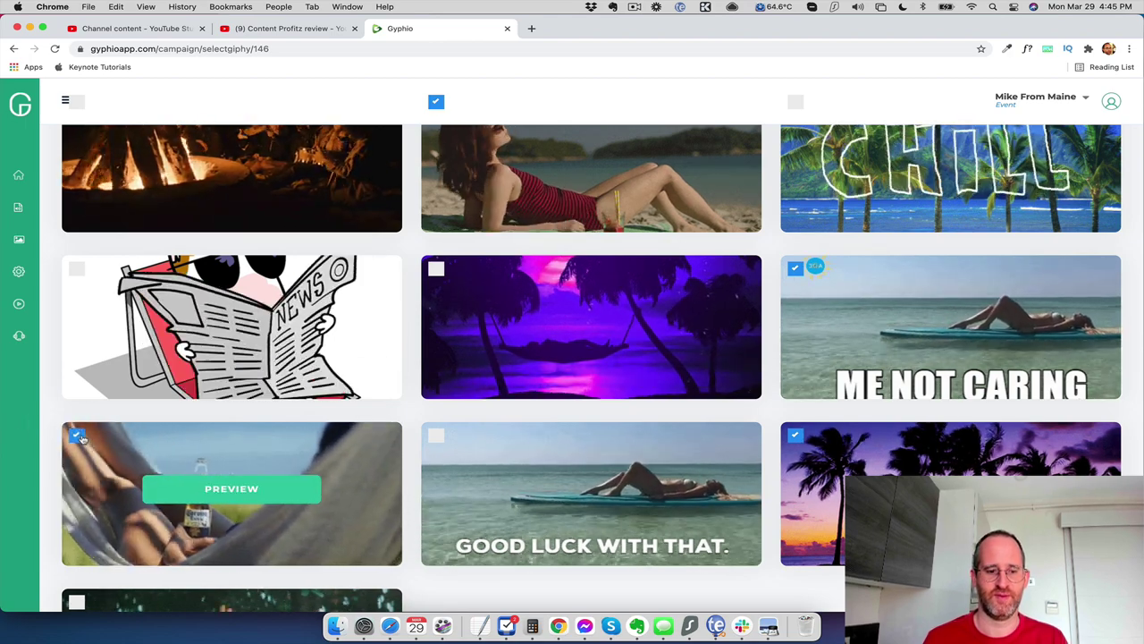
{"action": "right_click", "coordinate": [438, 516]}
{"action": "left_click", "coordinate": [409, 454]}
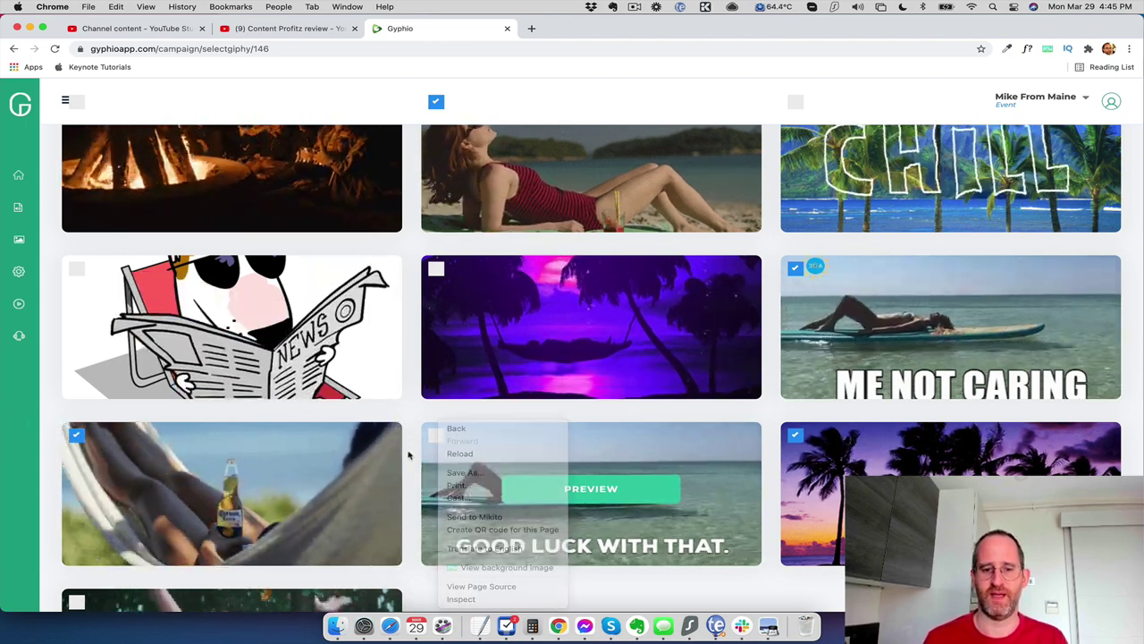
{"action": "scroll", "coordinate": [409, 454], "scroll_direction": "up", "scroll_amount": 10}
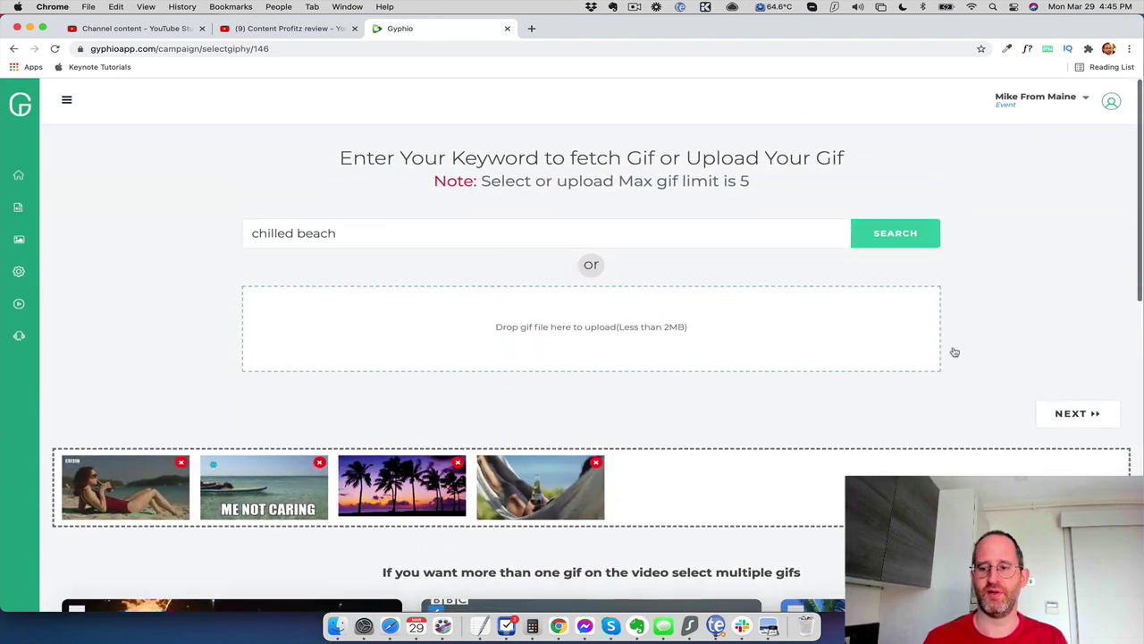
{"action": "left_click", "coordinate": [1092, 414]}
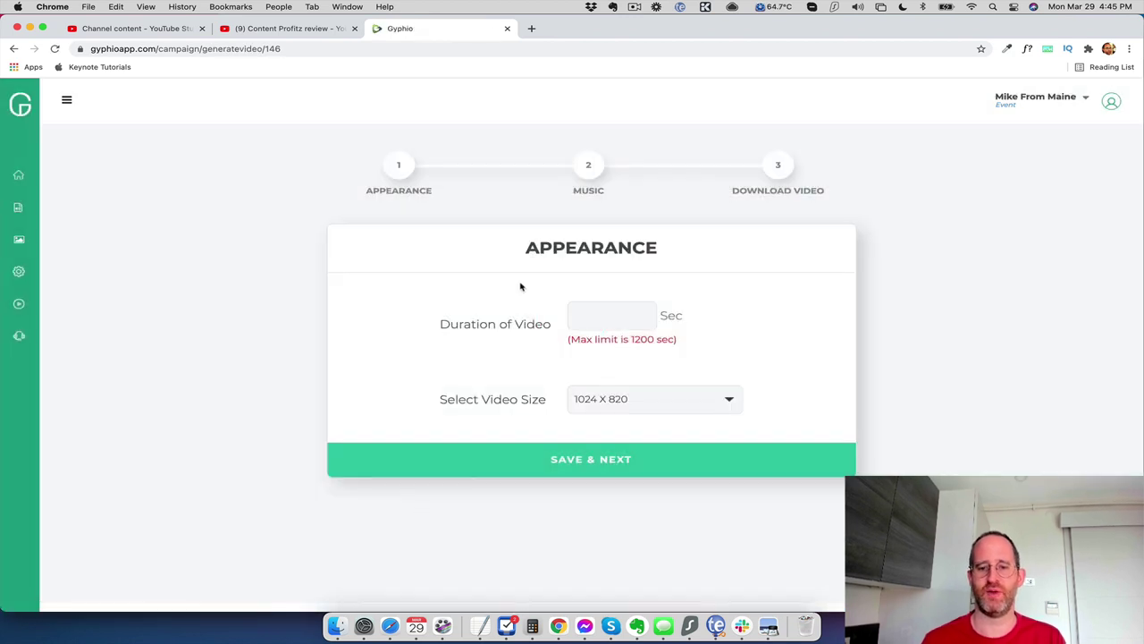
Step: Set the video duration to 30 seconds and save the appearance settings to reach the music stage
{"action": "left_click", "coordinate": [599, 320]}
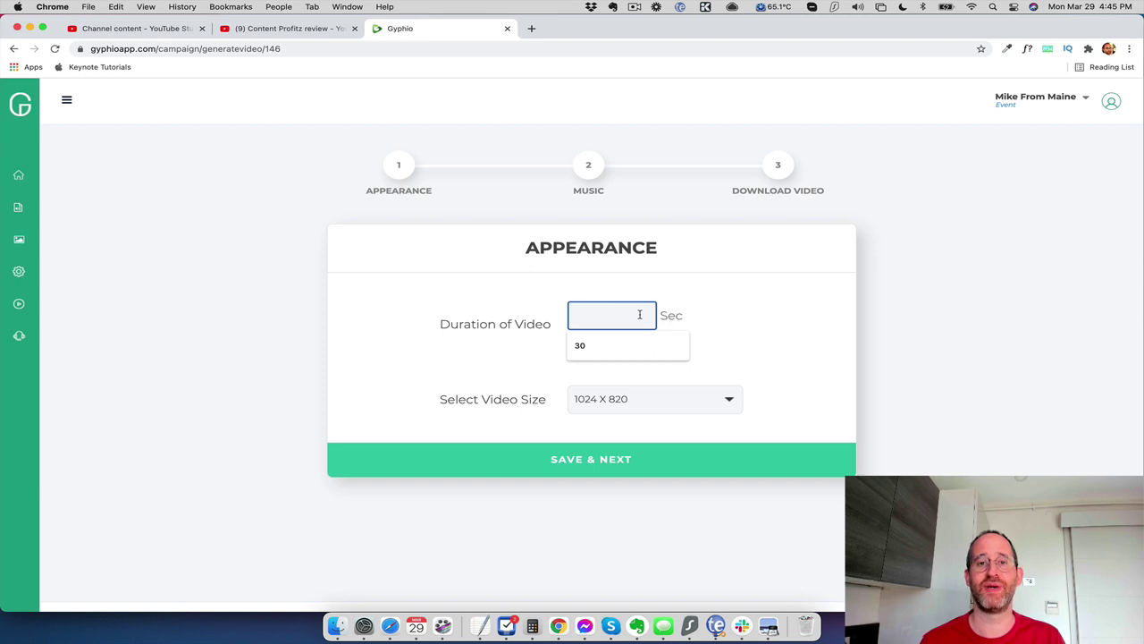
{"action": "left_click", "coordinate": [700, 301]}
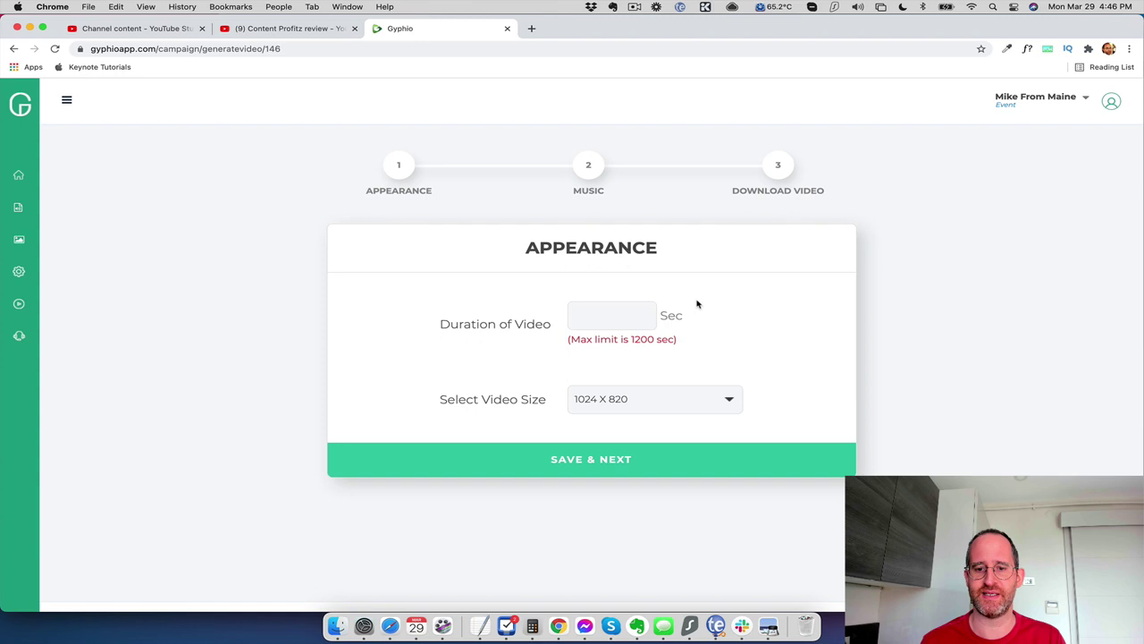
{"action": "left_click", "coordinate": [631, 316]}
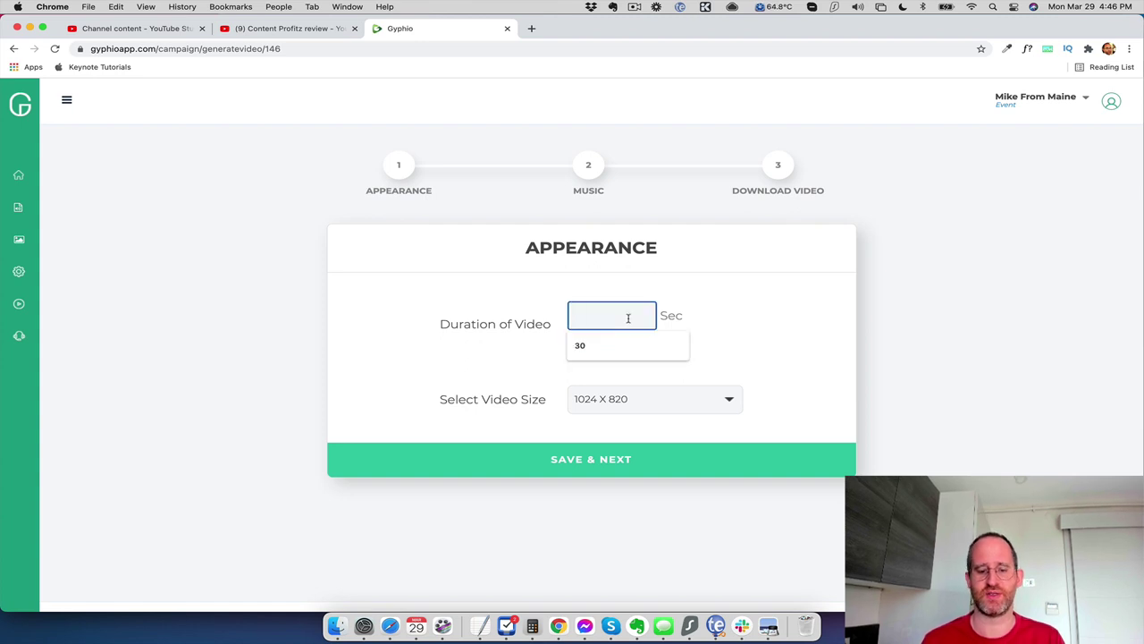
{"action": "type", "text": "30"}
{"action": "left_click", "coordinate": [821, 353]}
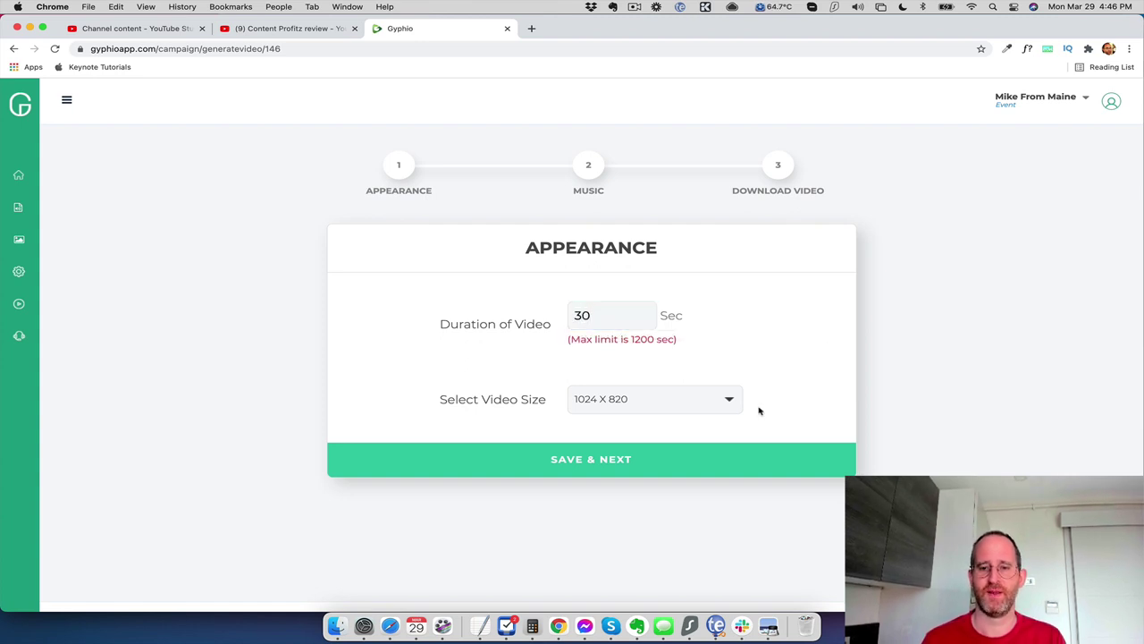
{"action": "left_click", "coordinate": [627, 462]}
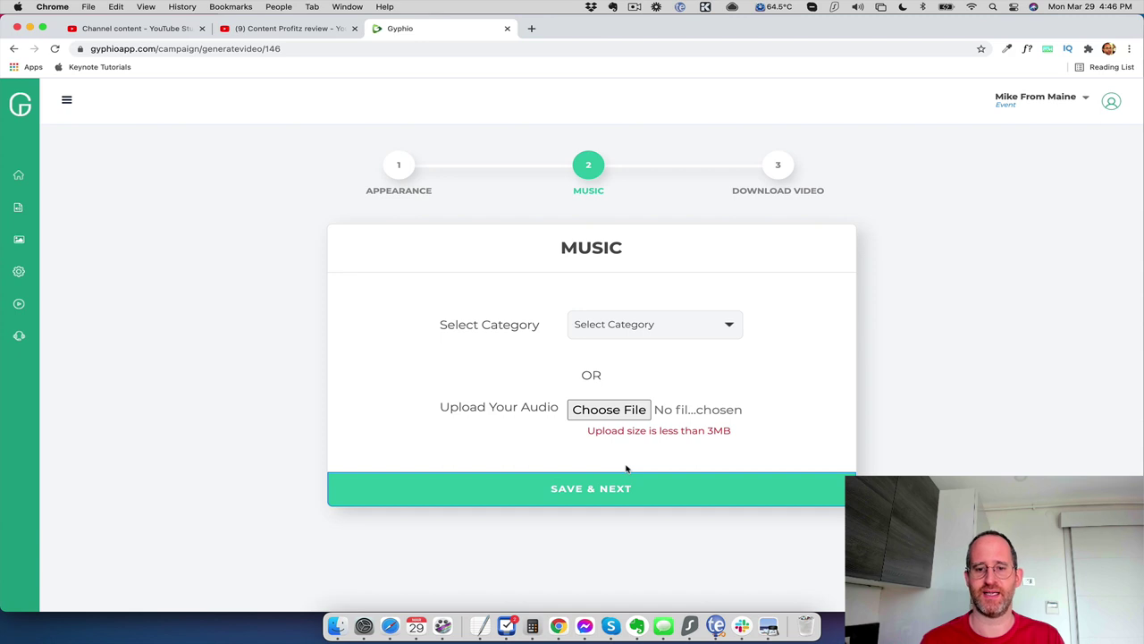
Step: Set the music category to Calm and browse its tracks down to the Waterlilies pieces
{"action": "left_click", "coordinate": [676, 329]}
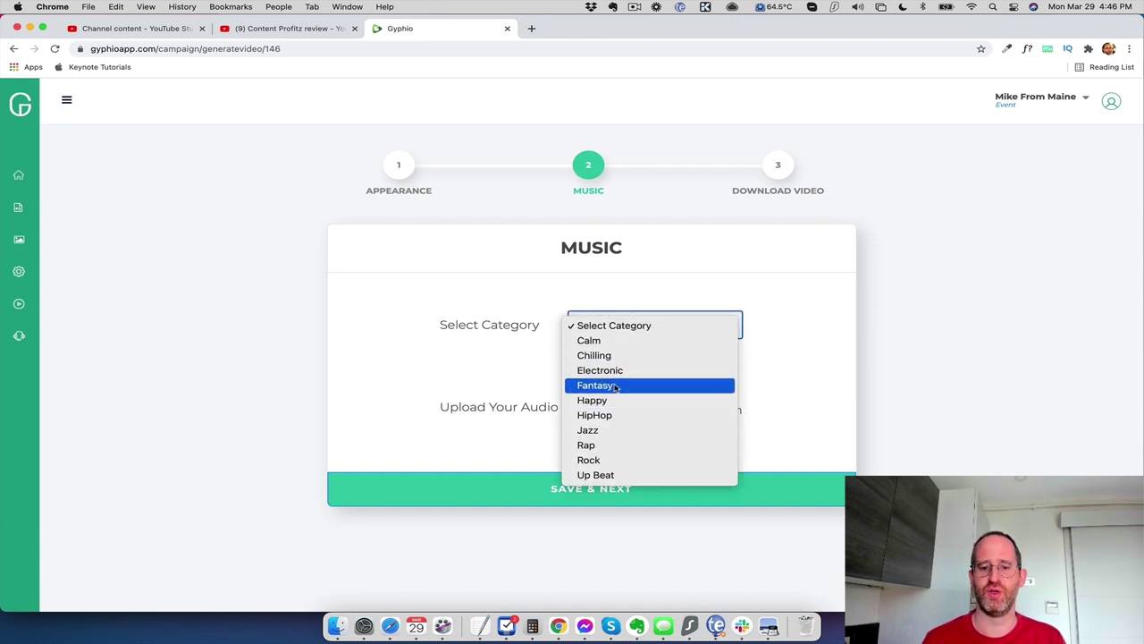
{"action": "left_click", "coordinate": [643, 344]}
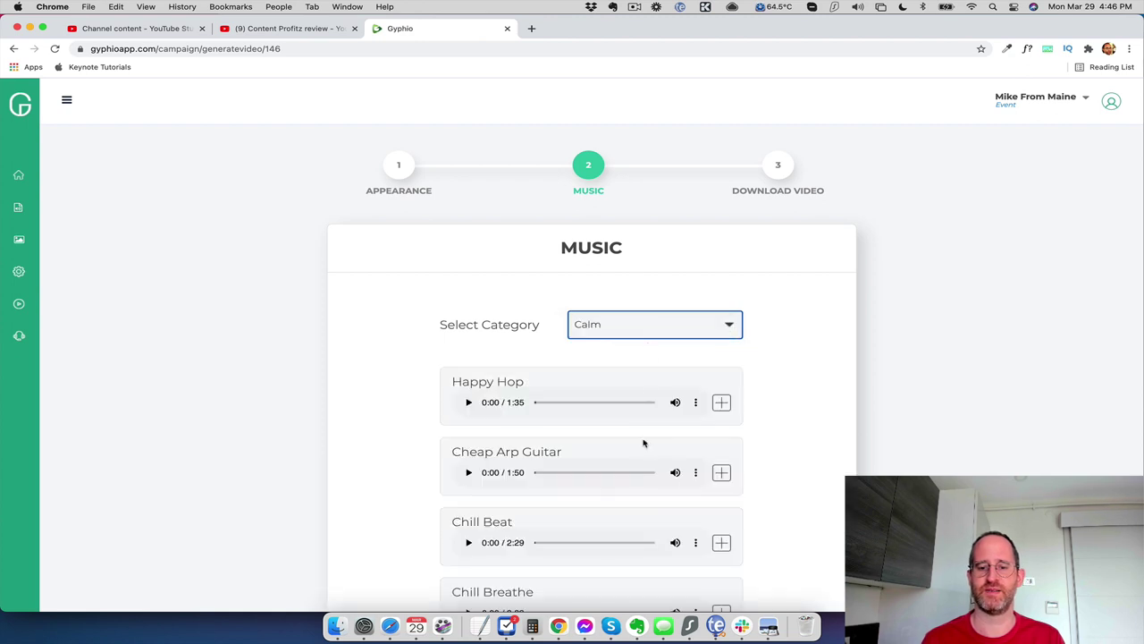
{"action": "scroll", "coordinate": [632, 404], "scroll_direction": "down", "scroll_amount": 20}
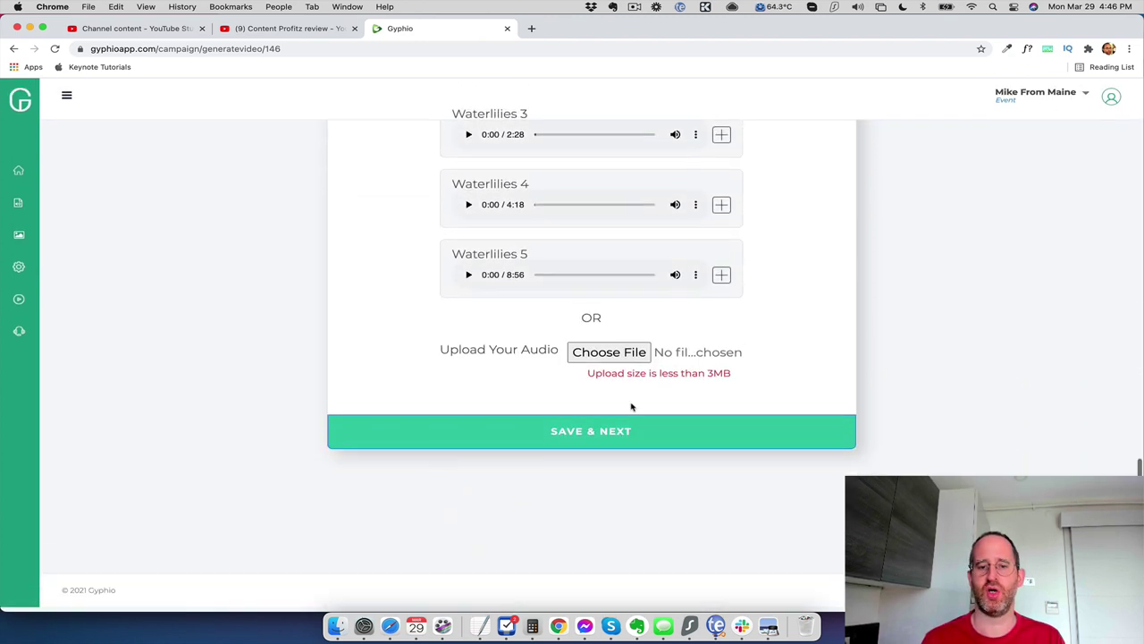
{"action": "scroll", "coordinate": [632, 407], "scroll_direction": "up", "scroll_amount": 8}
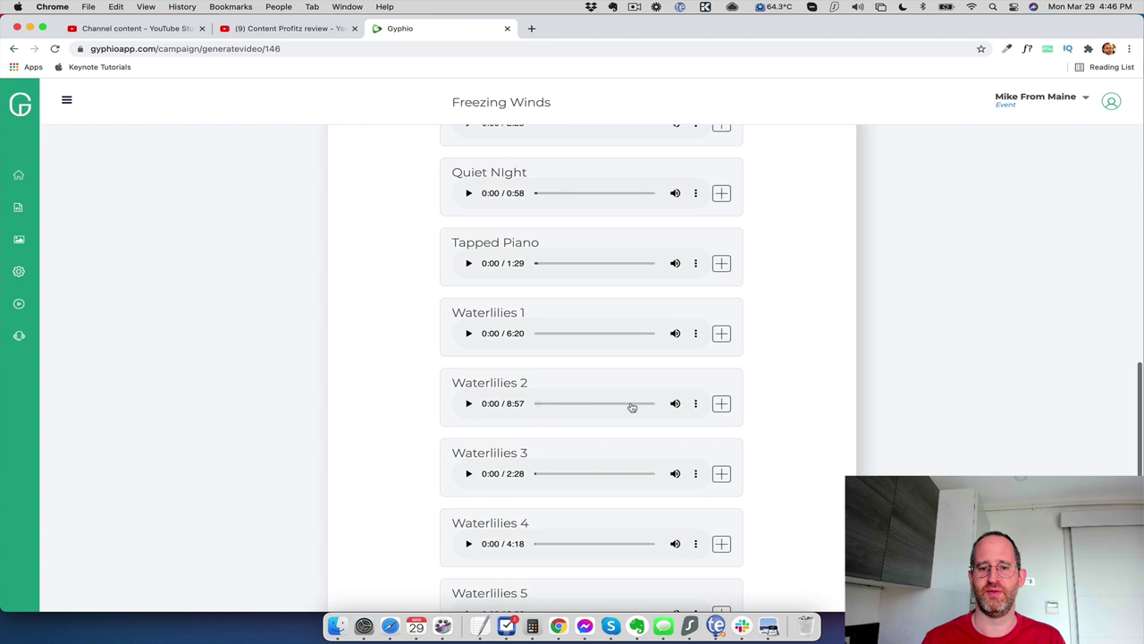
{"action": "scroll", "coordinate": [631, 407], "scroll_direction": "down", "scroll_amount": 8}
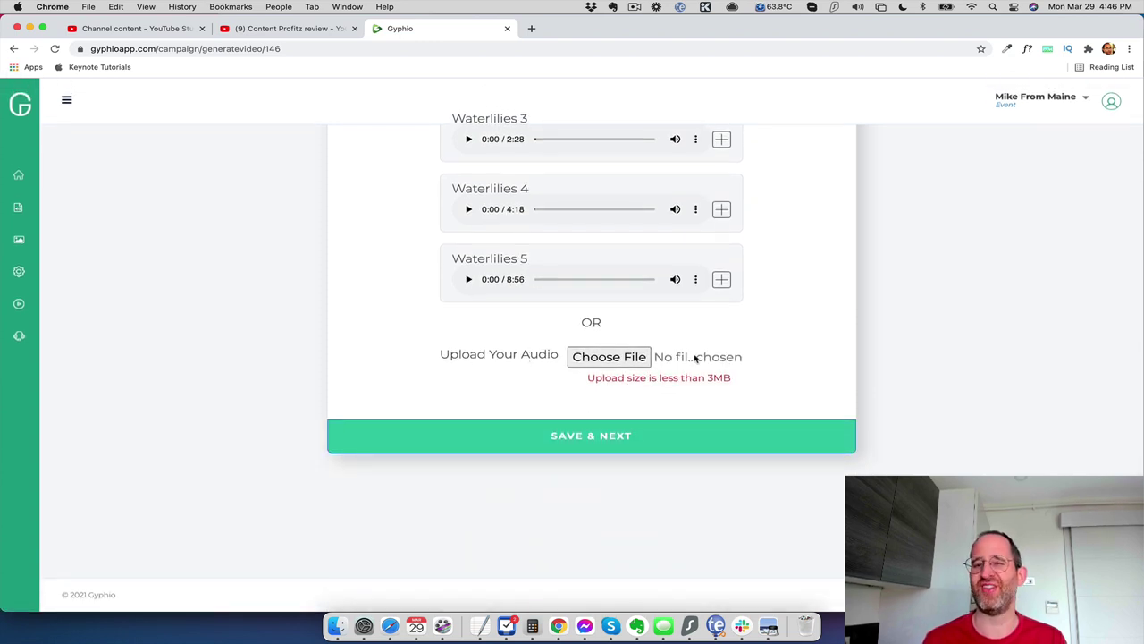
{"action": "scroll", "coordinate": [742, 378], "scroll_direction": "up", "scroll_amount": 3}
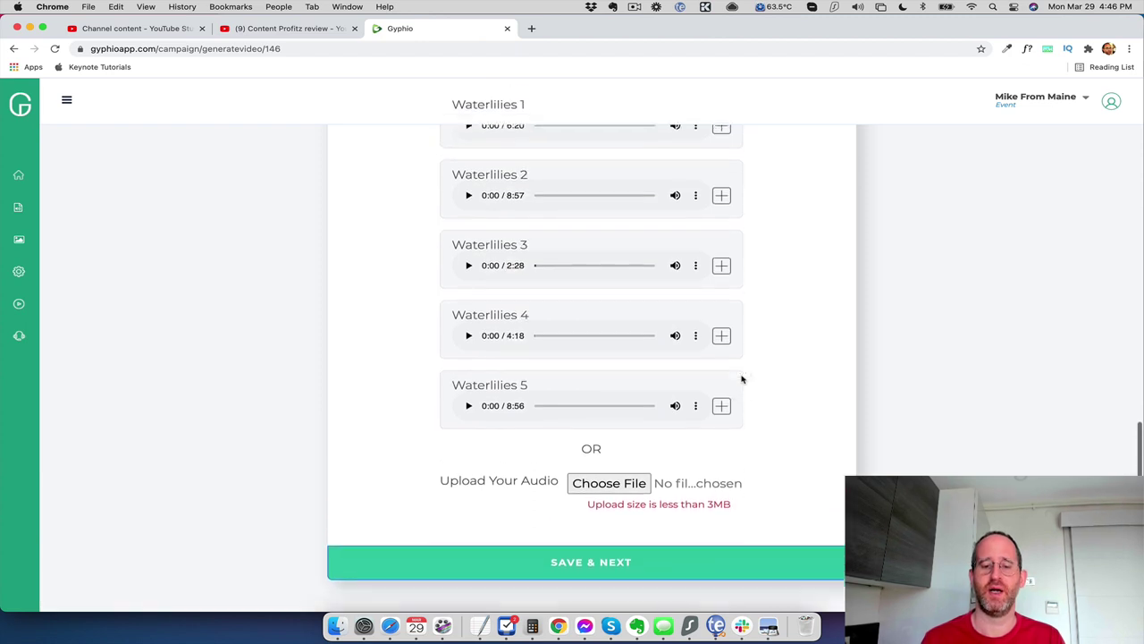
{"action": "scroll", "coordinate": [792, 478], "scroll_direction": "up", "scroll_amount": 3}
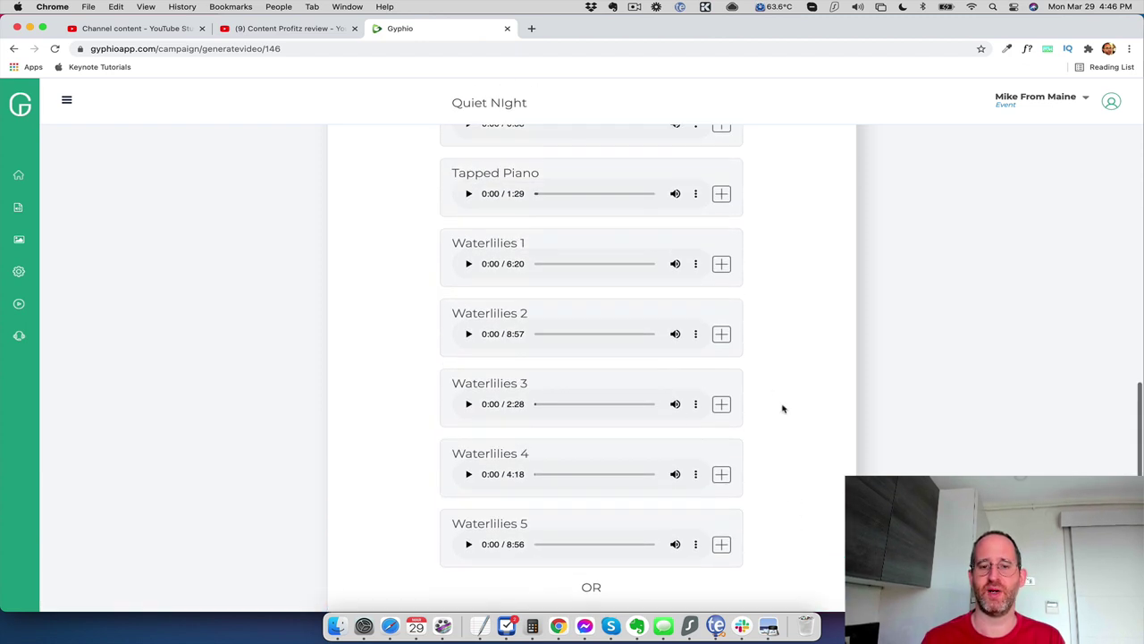
{"action": "scroll", "coordinate": [782, 405], "scroll_direction": "down", "scroll_amount": 5}
{"action": "scroll", "coordinate": [783, 409], "scroll_direction": "down", "scroll_amount": 1}
{"action": "scroll", "coordinate": [773, 405], "scroll_direction": "up", "scroll_amount": 4}
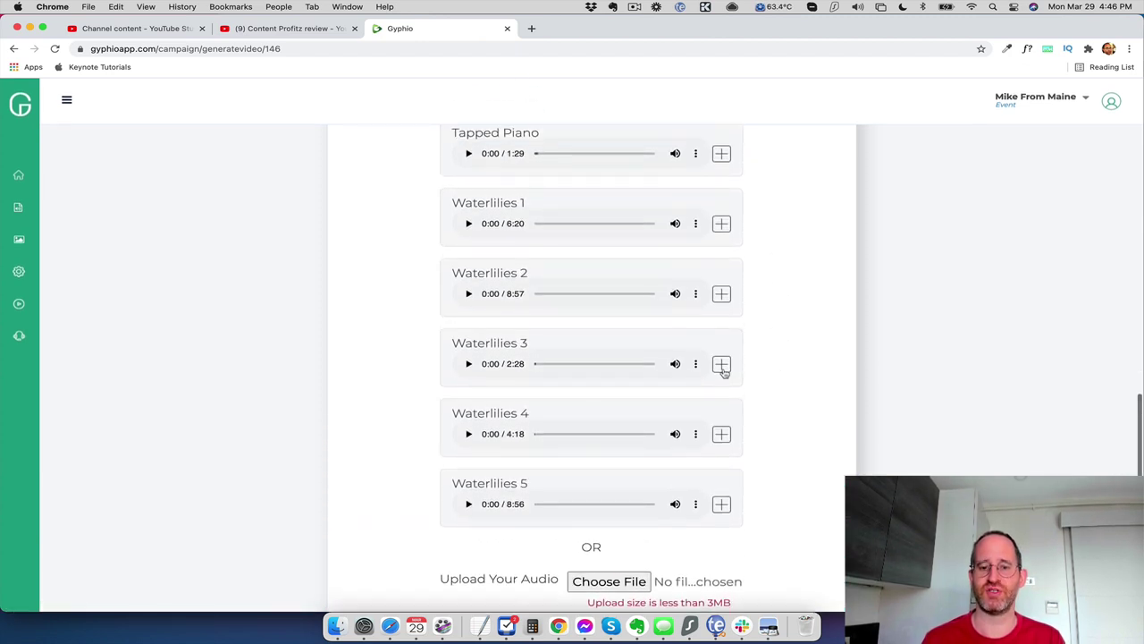
Step: Preview the Waterlilies 3 track briefly, stop it, and select it as the video's music
{"action": "left_click", "coordinate": [467, 363]}
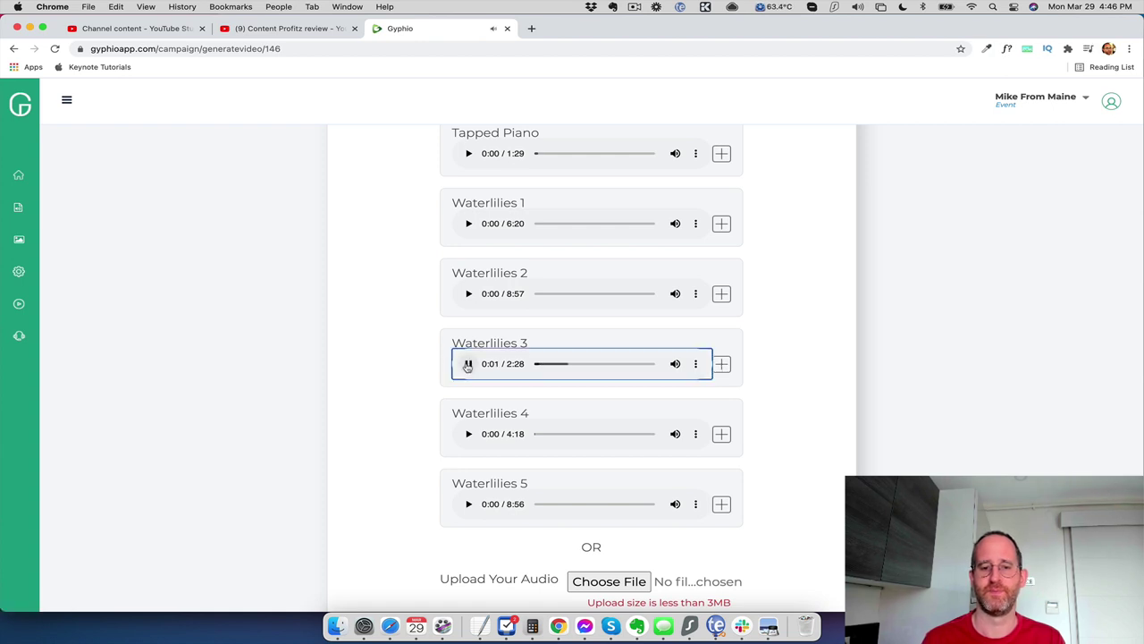
{"action": "left_click", "coordinate": [468, 363]}
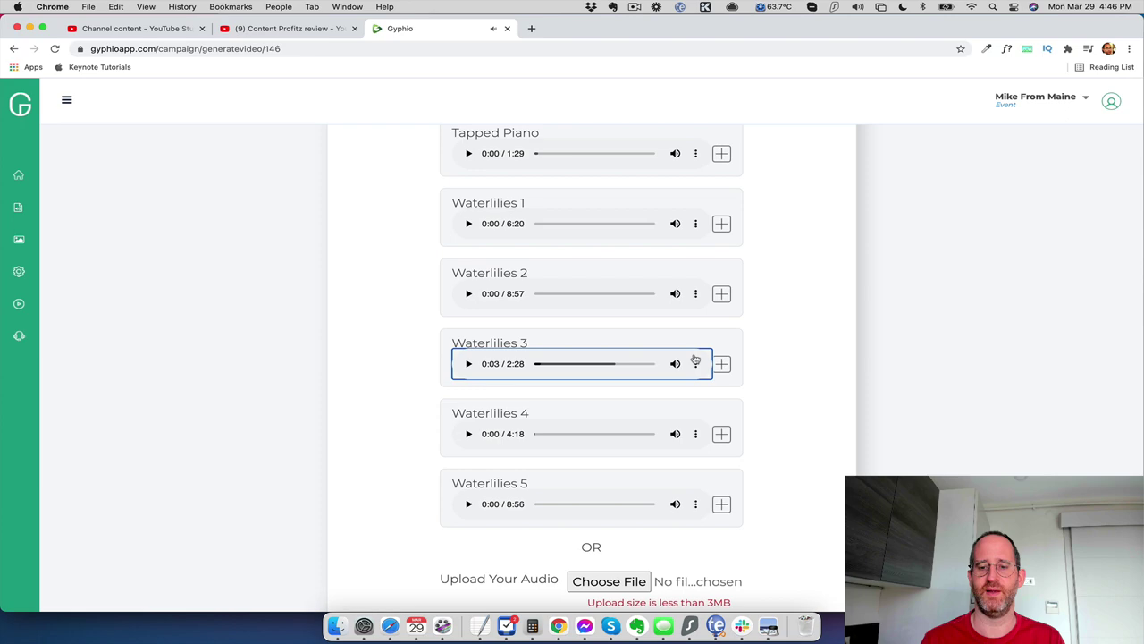
{"action": "left_click", "coordinate": [721, 364]}
Step: Save the music choice to send the video to rendering, and open the campaigns dashboard
{"action": "scroll", "coordinate": [794, 370], "scroll_direction": "up", "scroll_amount": 15}
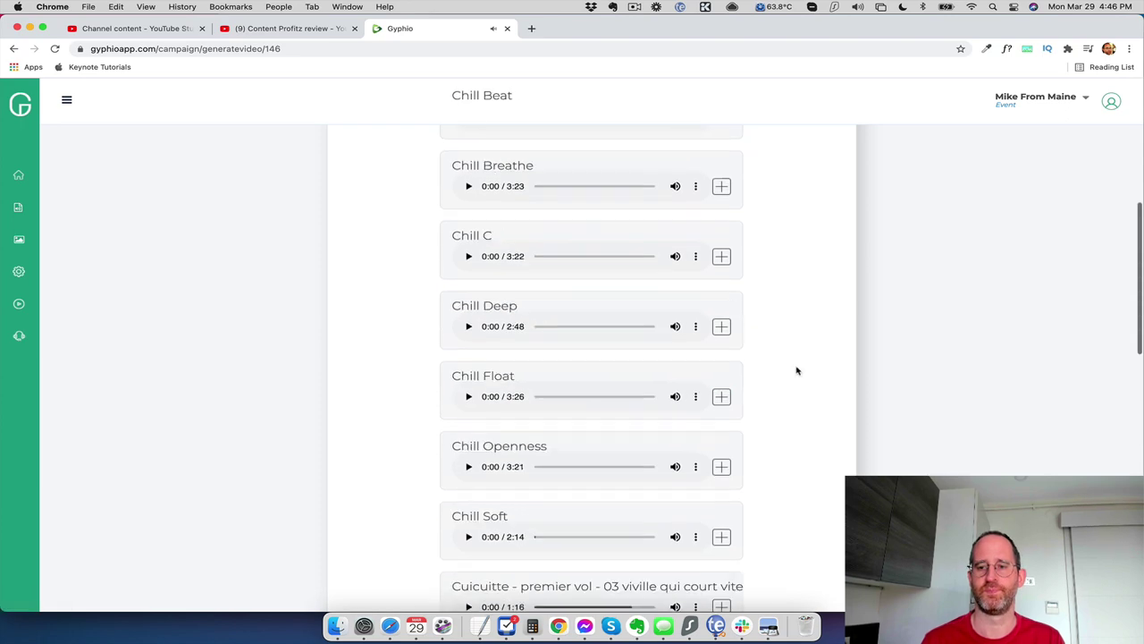
{"action": "scroll", "coordinate": [770, 255], "scroll_direction": "down", "scroll_amount": 20}
{"action": "scroll", "coordinate": [771, 254], "scroll_direction": "down", "scroll_amount": 3}
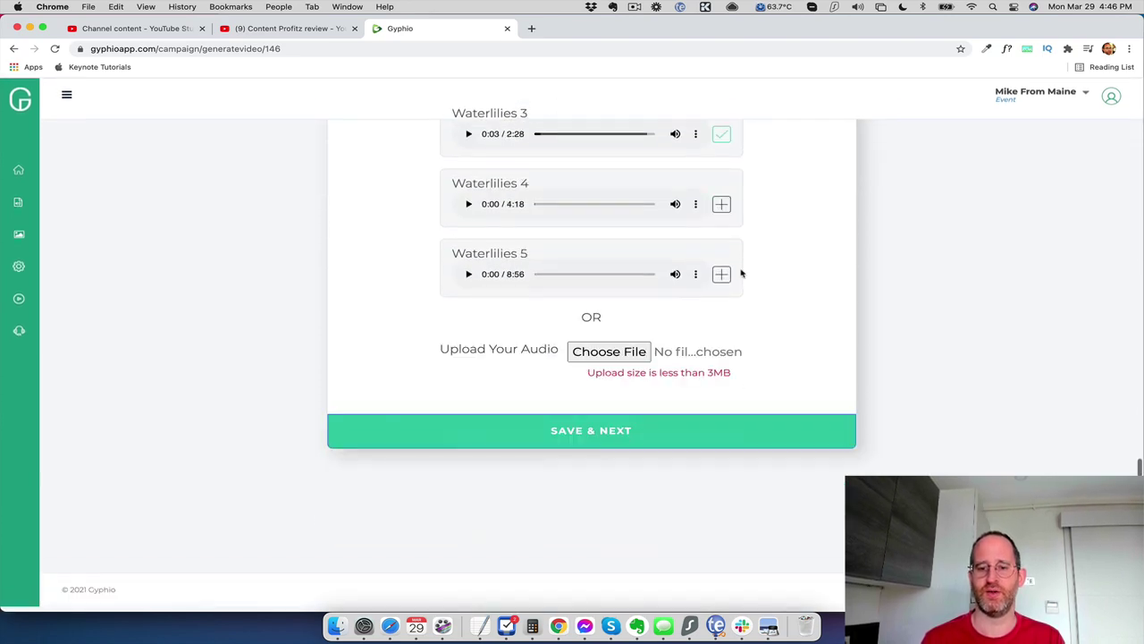
{"action": "left_click", "coordinate": [609, 435]}
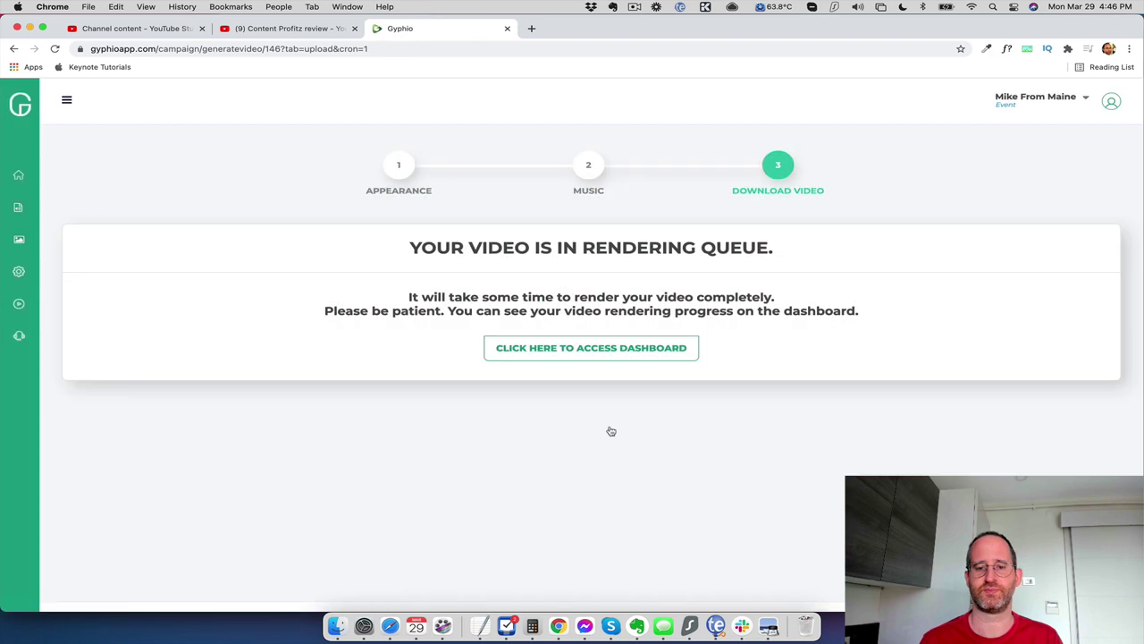
{"action": "left_click", "coordinate": [604, 360]}
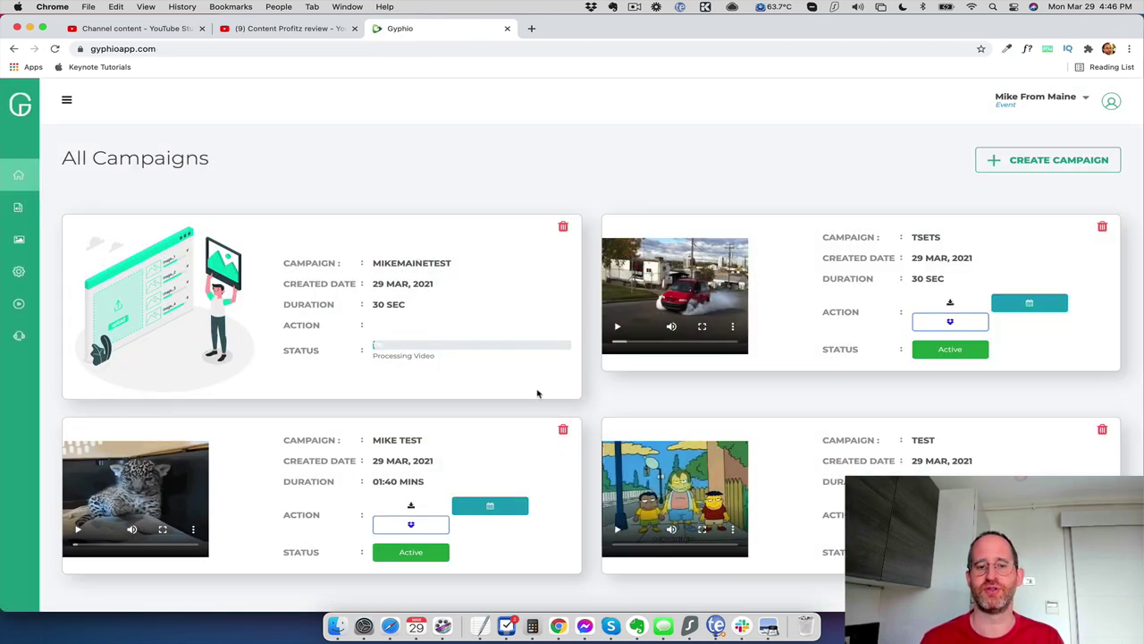
{"action": "scroll", "coordinate": [654, 382], "scroll_direction": "down", "scroll_amount": 1}
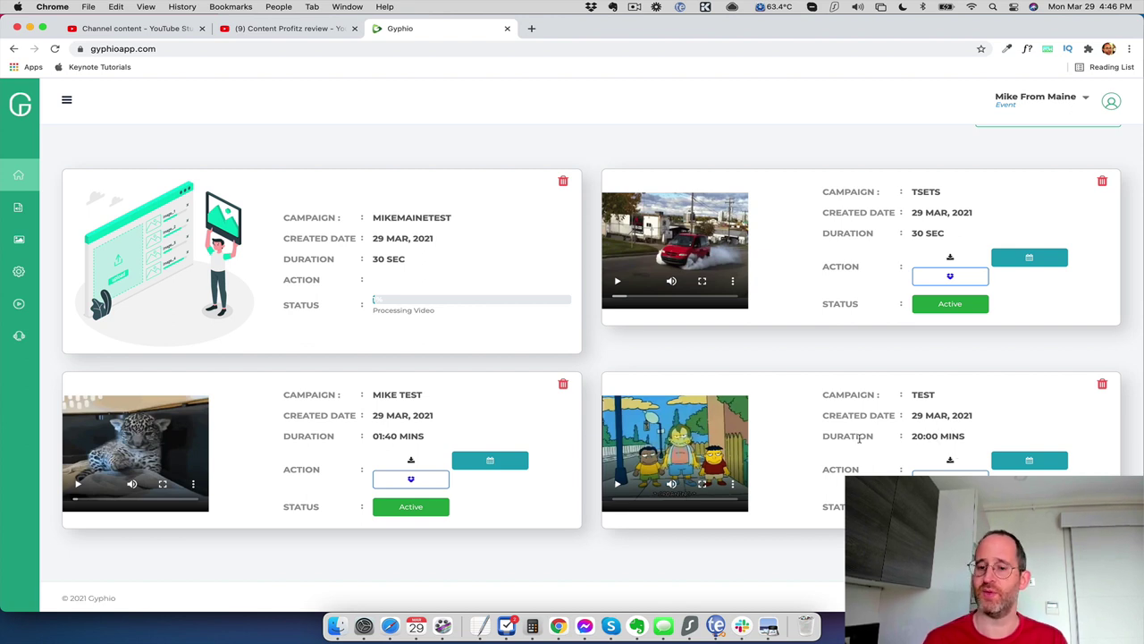
{"action": "scroll", "coordinate": [860, 438], "scroll_direction": "up", "scroll_amount": 1}
{"action": "scroll", "coordinate": [860, 438], "scroll_direction": "up", "scroll_amount": 2}
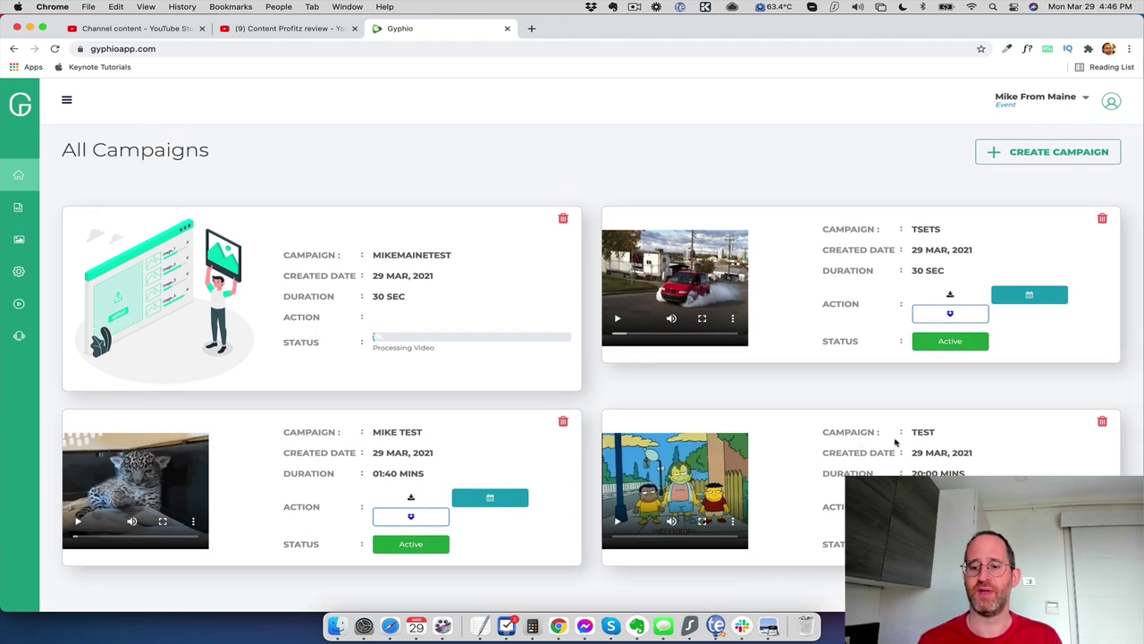
{"action": "left_click", "coordinate": [634, 7]}
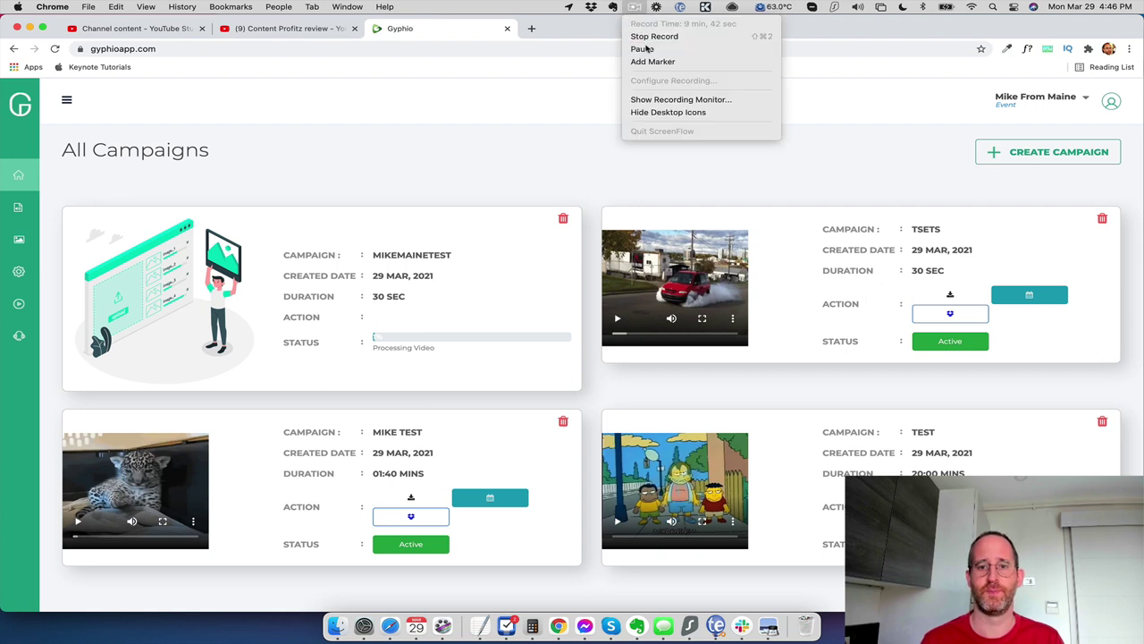
{"action": "left_click", "coordinate": [646, 48]}
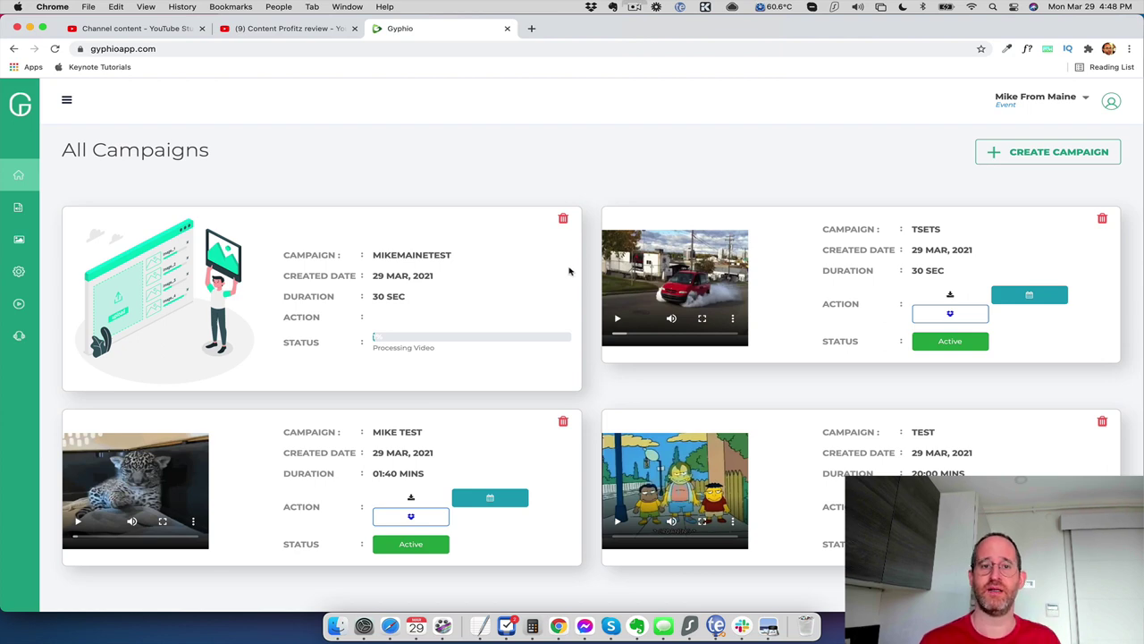
Step: Switch to the Gyphio JV Doc in Safari and highlight the front-end product's video length limit, then clear the highlight
{"action": "key", "text": "super+Tab"}
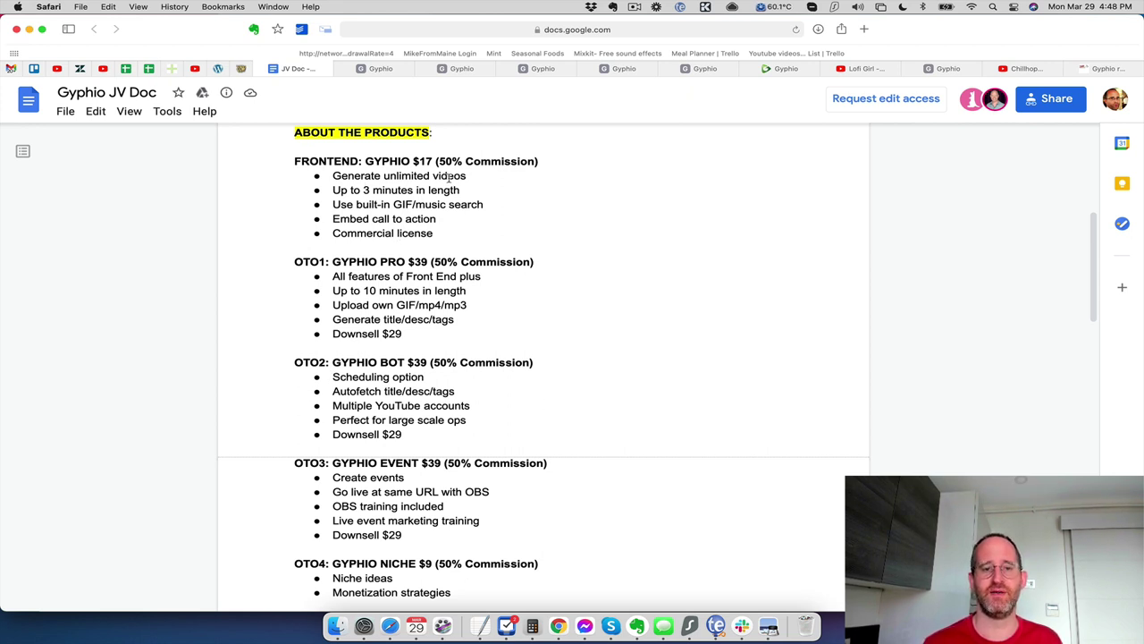
{"action": "left_click_drag", "start_coordinate": [332, 189], "coordinate": [460, 190]}
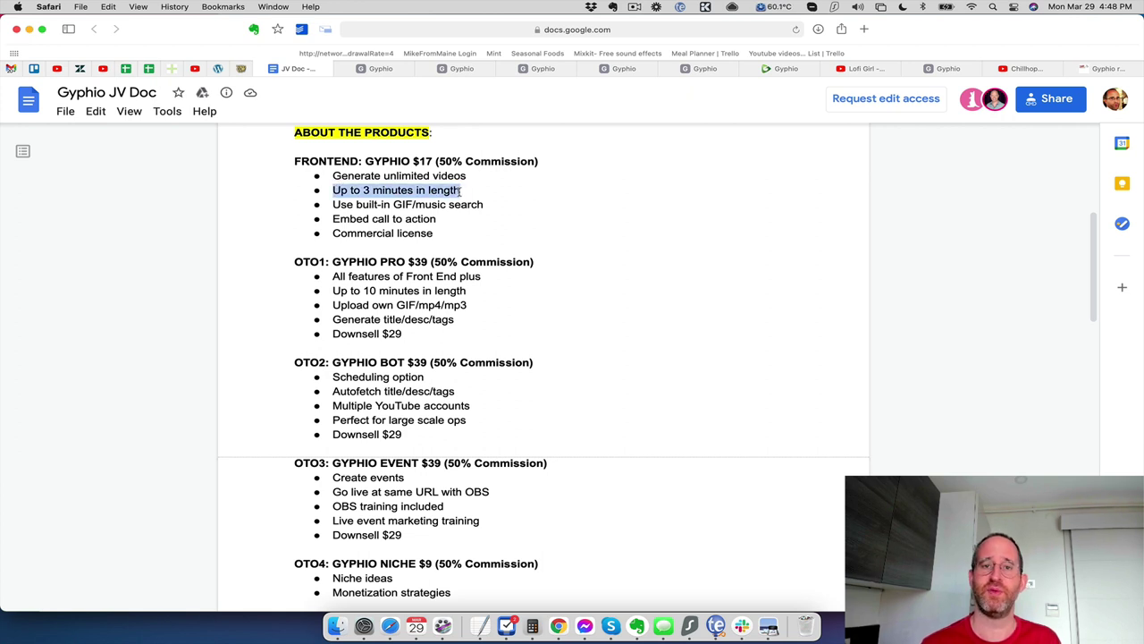
{"action": "left_click", "coordinate": [414, 191]}
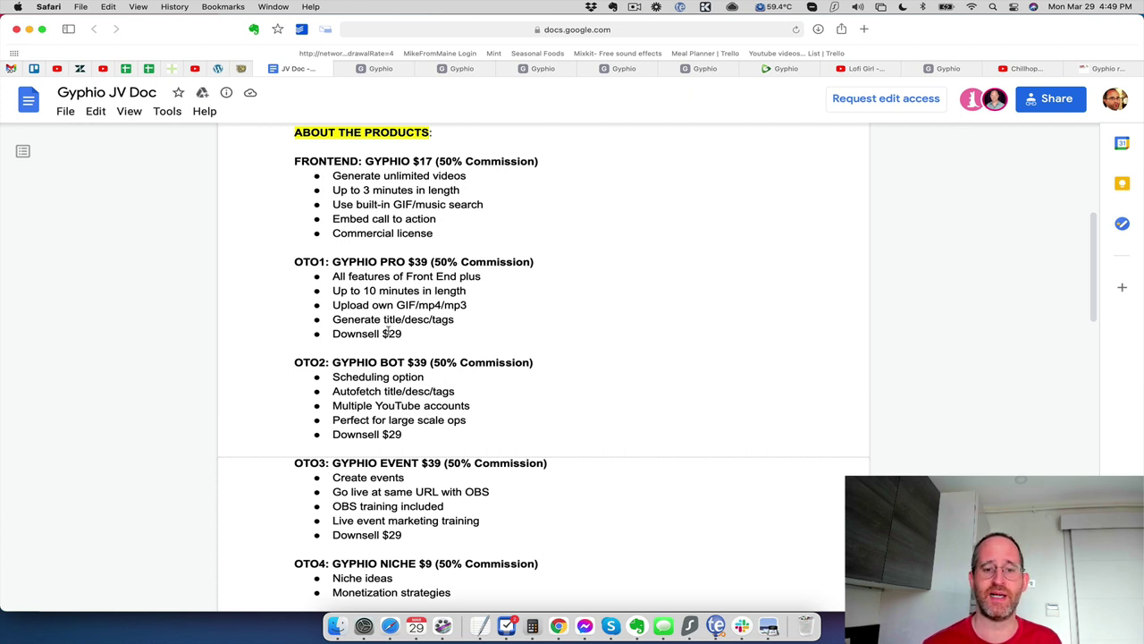
Step: Examine the features and prices of the upsells OTO1 through OTO6 in the product list
{"action": "scroll", "coordinate": [403, 357], "scroll_direction": "down", "scroll_amount": 1}
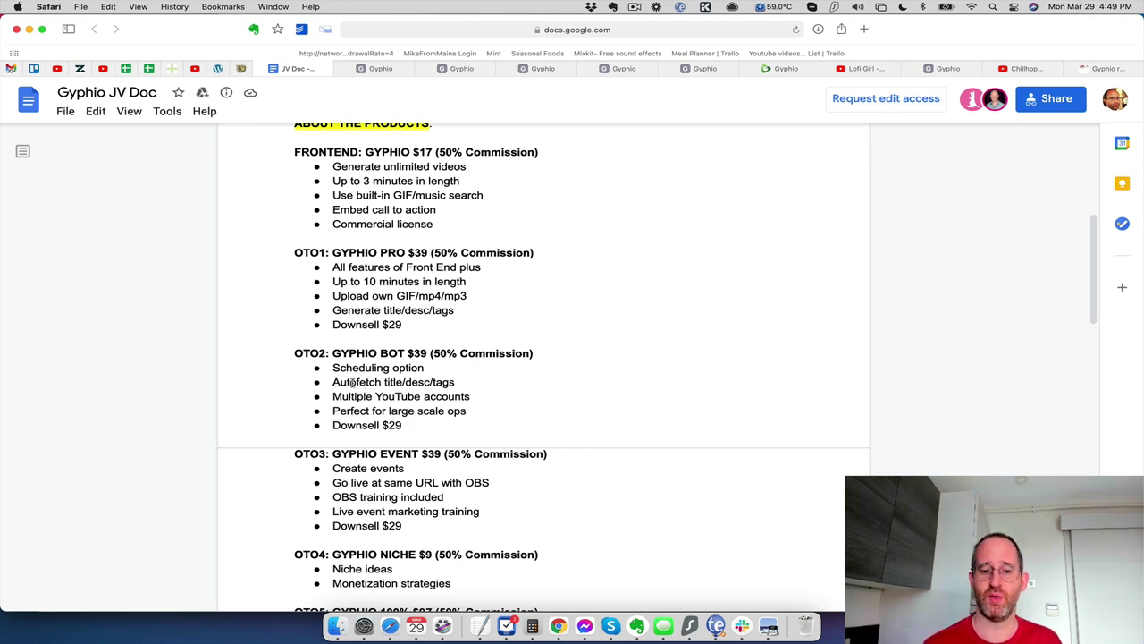
{"action": "scroll", "coordinate": [354, 381], "scroll_direction": "down", "scroll_amount": 2}
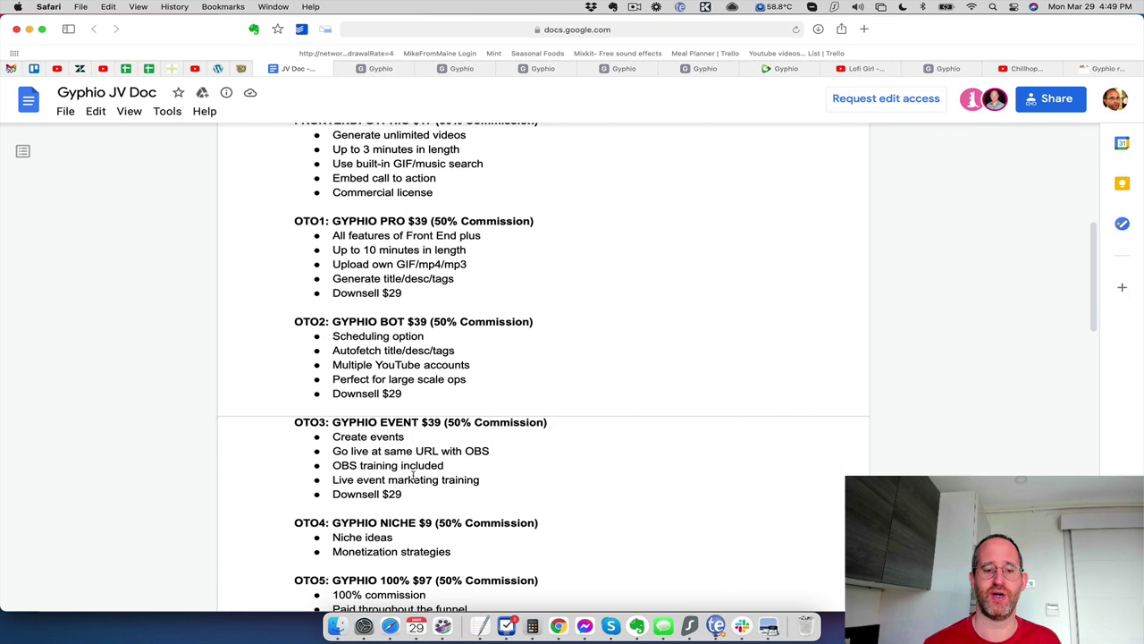
{"action": "scroll", "coordinate": [413, 475], "scroll_direction": "down", "scroll_amount": 1}
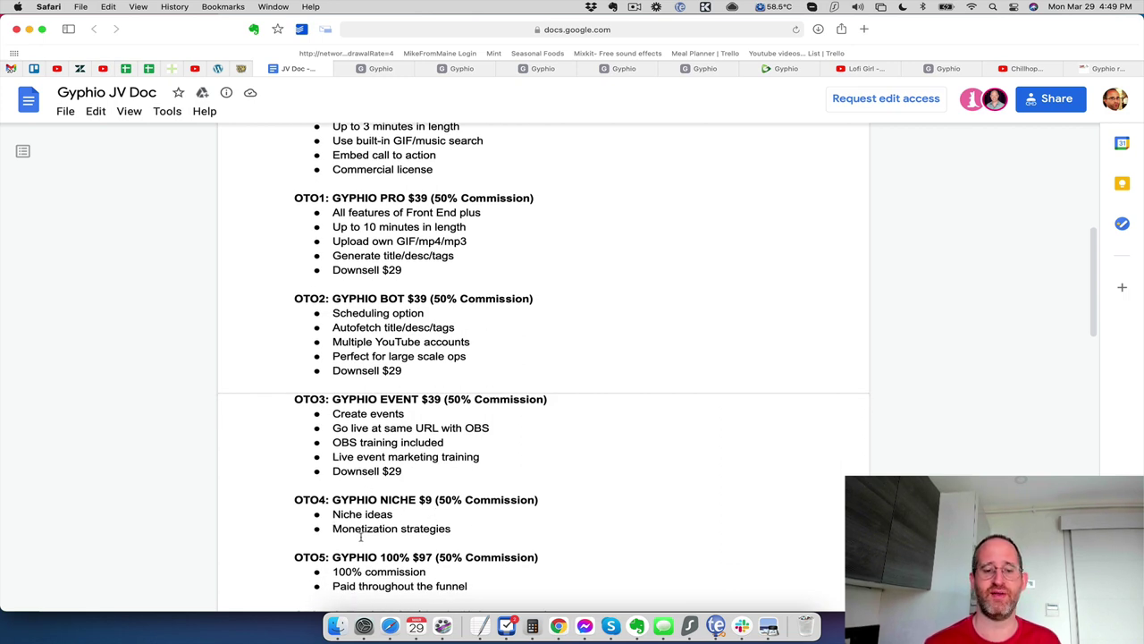
{"action": "scroll", "coordinate": [349, 537], "scroll_direction": "down", "scroll_amount": 2}
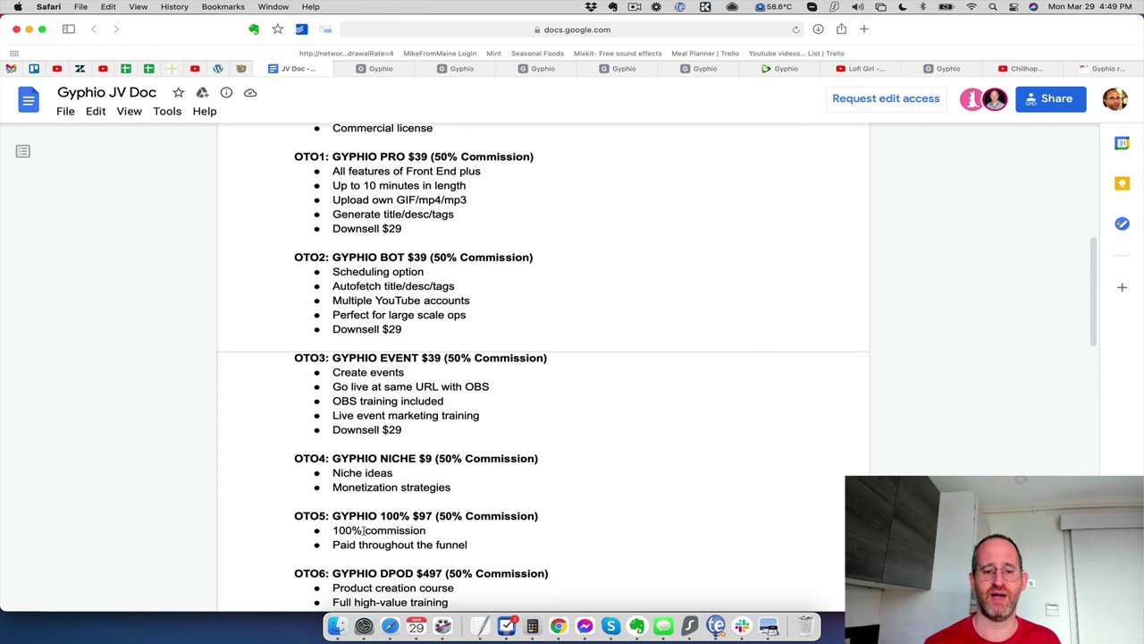
{"action": "scroll", "coordinate": [376, 528], "scroll_direction": "down", "scroll_amount": 1}
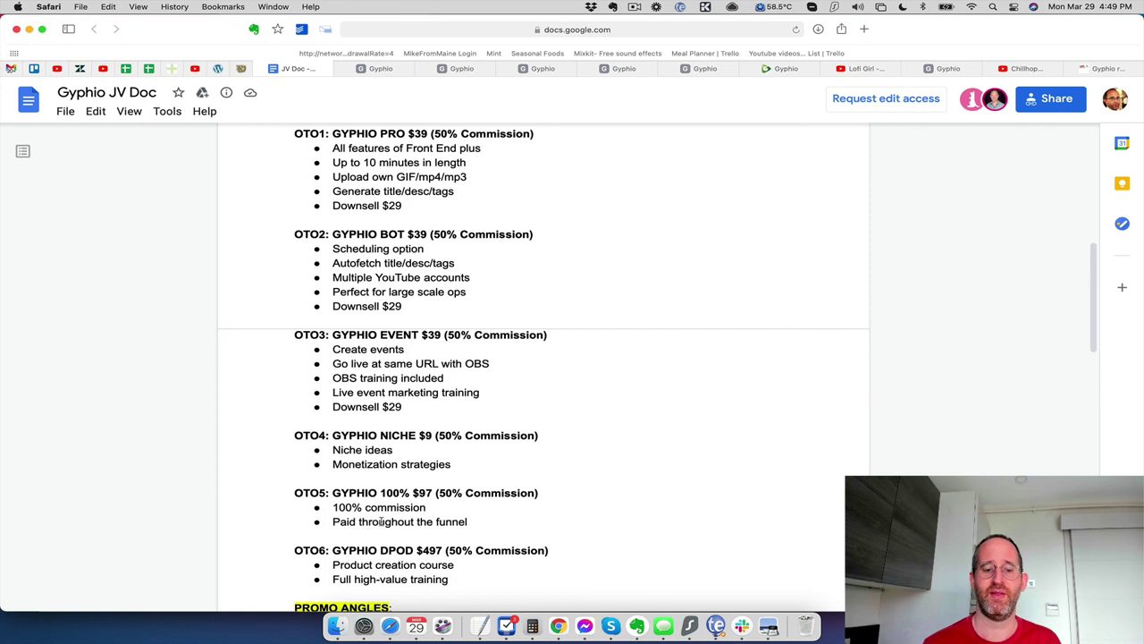
{"action": "scroll", "coordinate": [381, 521], "scroll_direction": "up", "scroll_amount": 2}
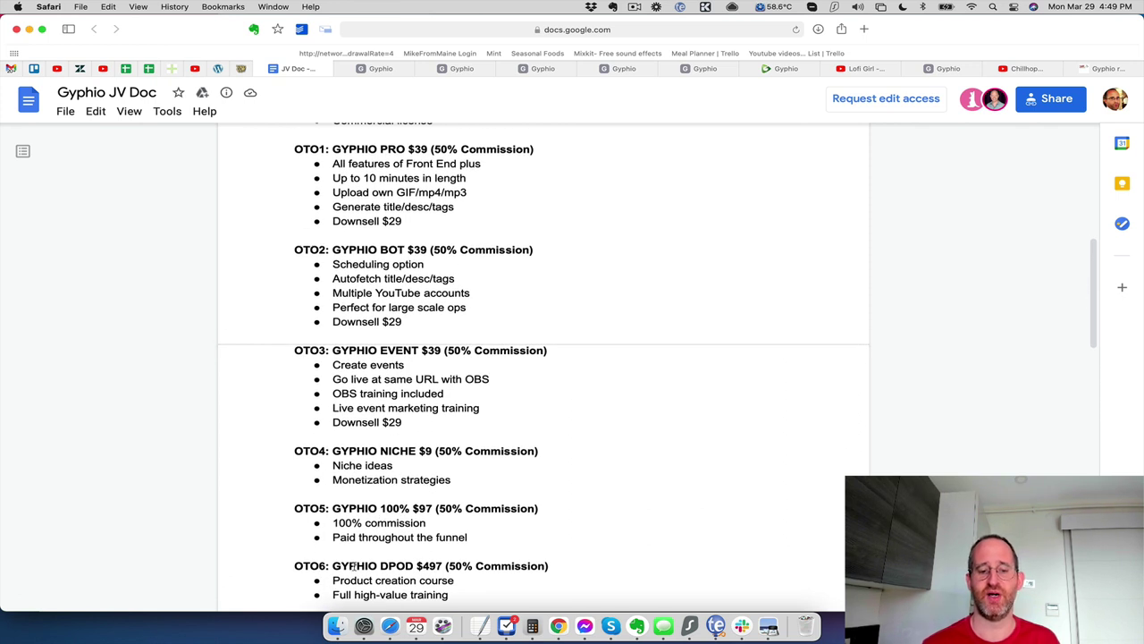
{"action": "scroll", "coordinate": [604, 522], "scroll_direction": "up", "scroll_amount": 2}
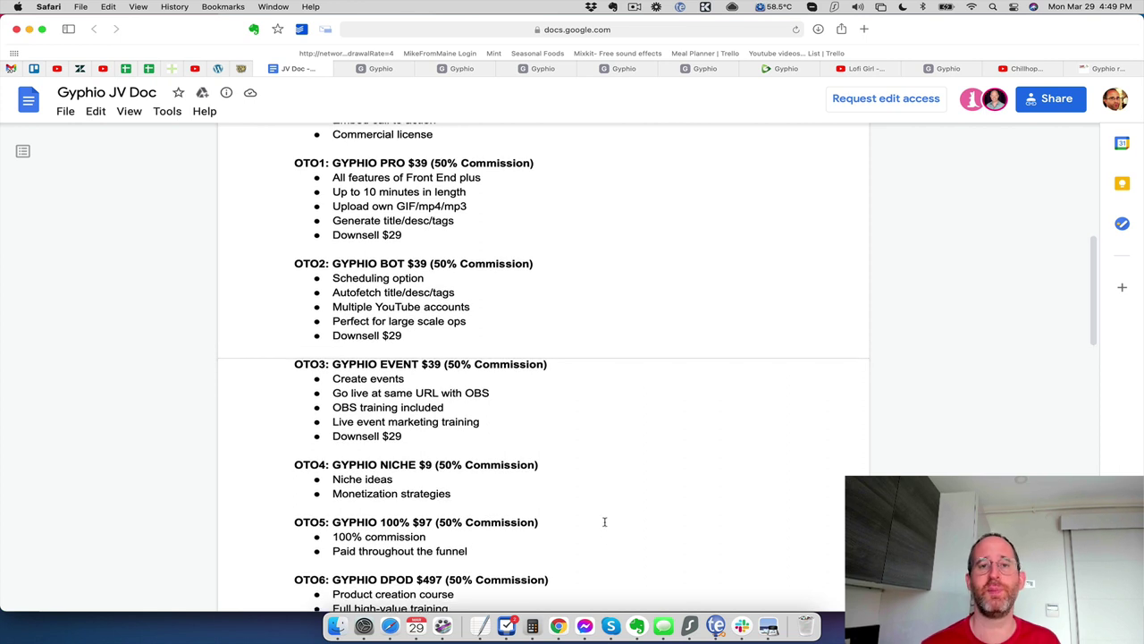
{"action": "scroll", "coordinate": [604, 521], "scroll_direction": "up", "scroll_amount": 1}
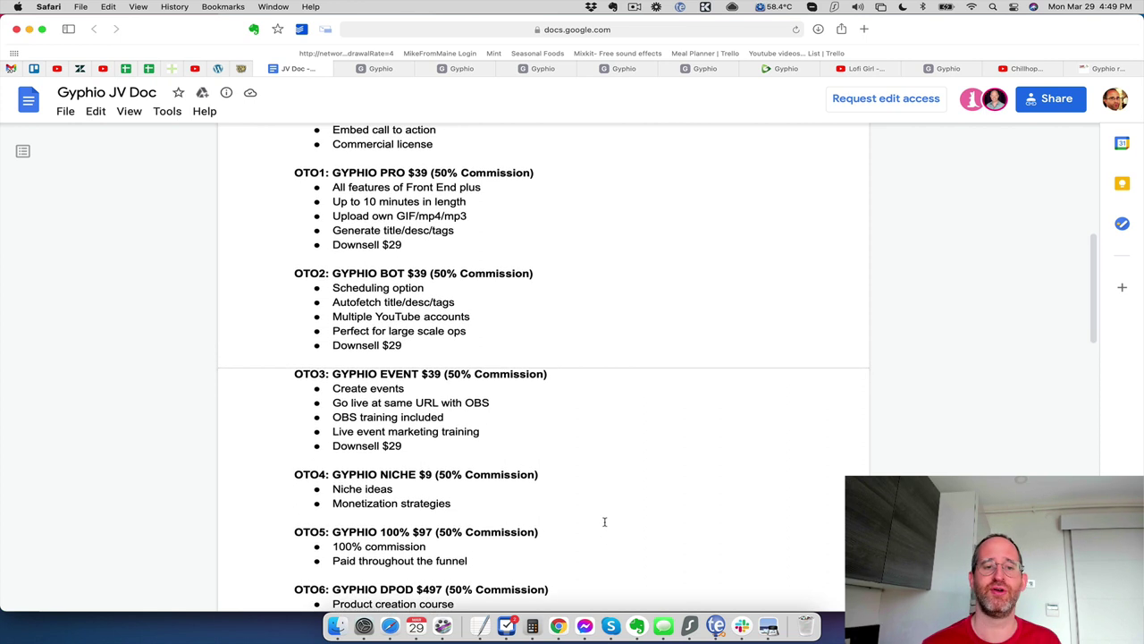